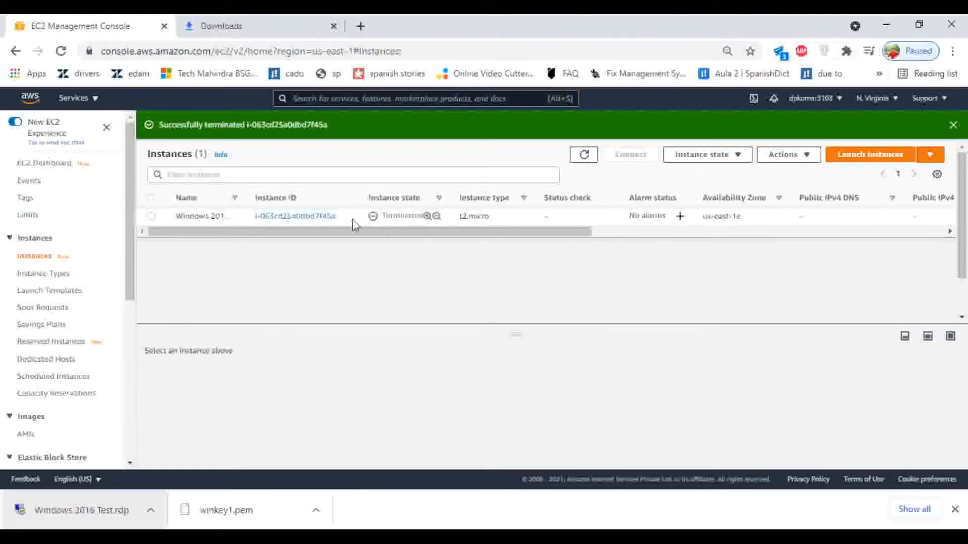
Step: Open the EC2 dashboard and start the wizard for launching a new instance
left_click(73, 98)
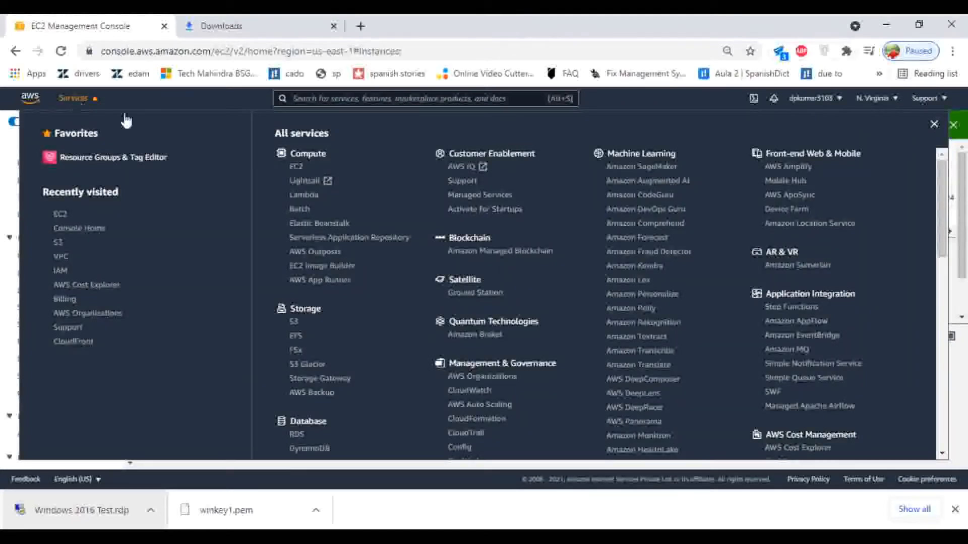
left_click(299, 170)
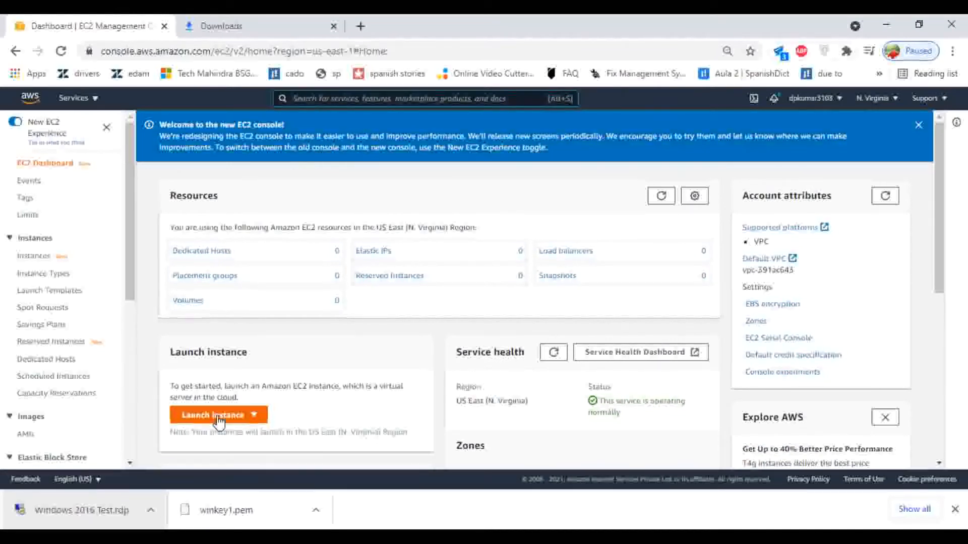
left_click(218, 419)
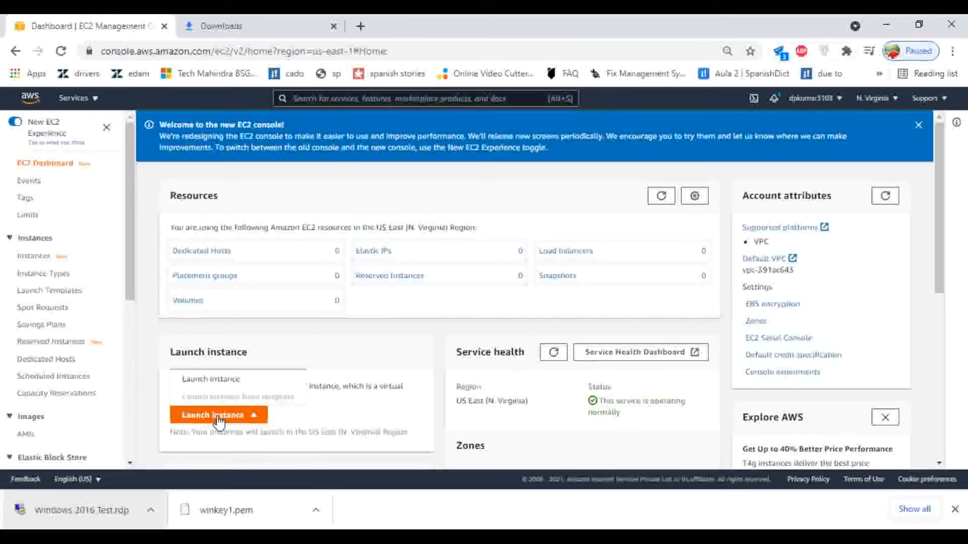
left_click(218, 418)
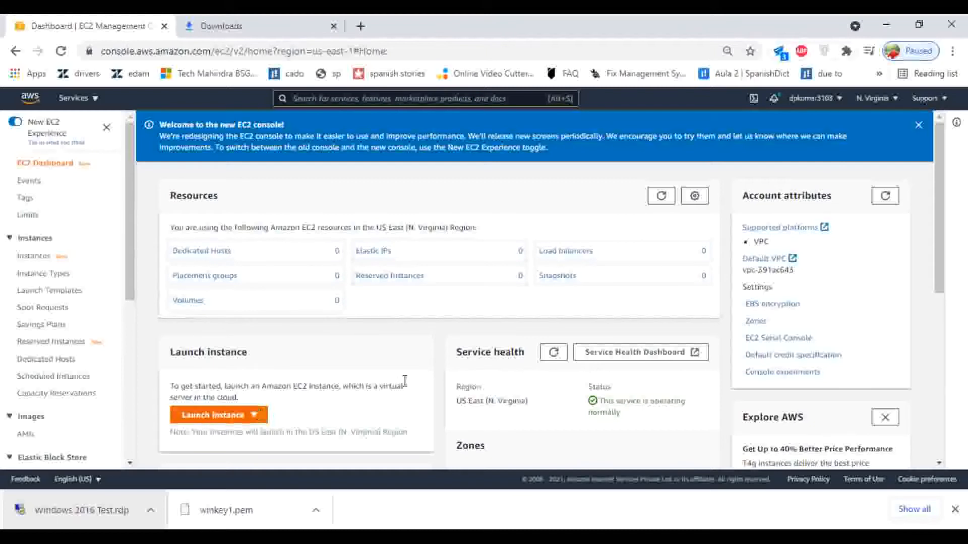
left_click(954, 509)
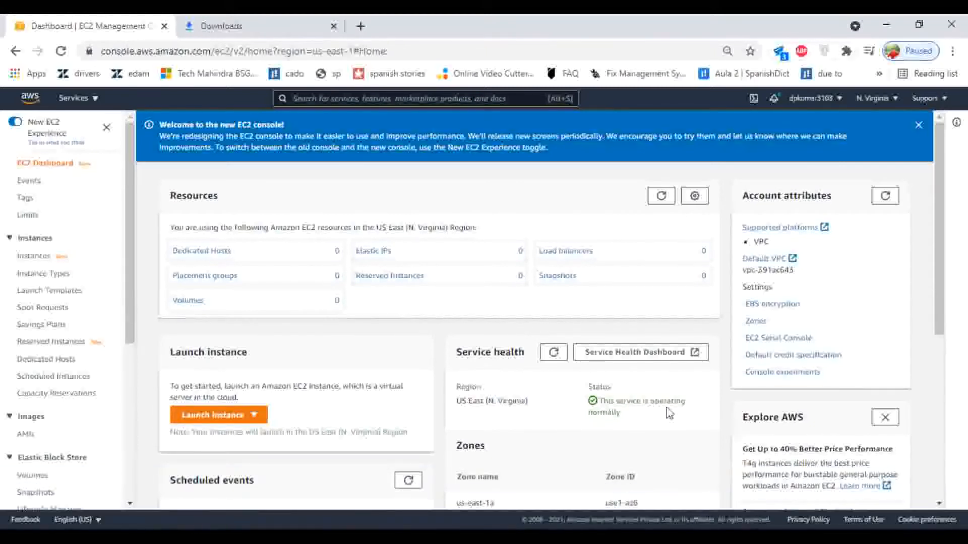
left_click(215, 424)
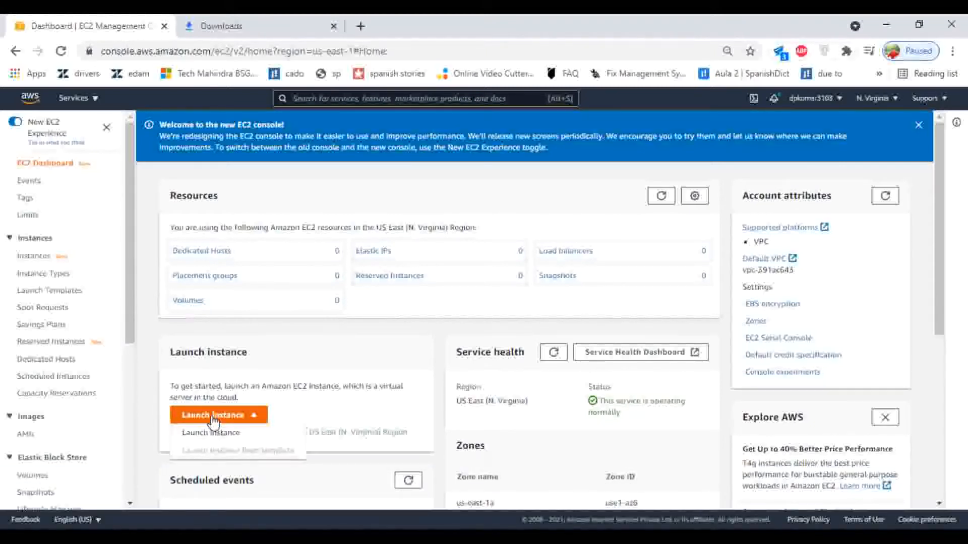
left_click(213, 432)
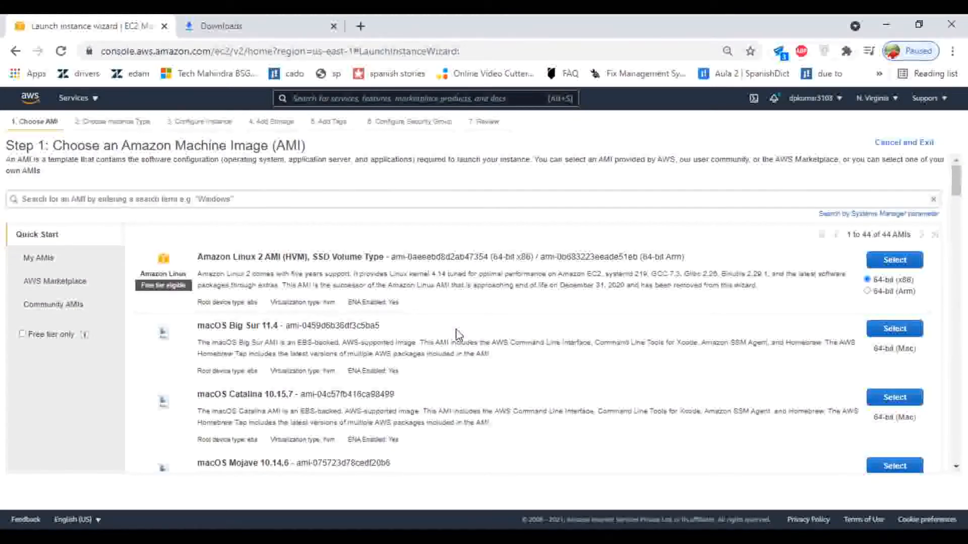
Step: Choose the Microsoft Windows Server 2016 Base machine image for the new instance
scroll(458, 334, "down", 1)
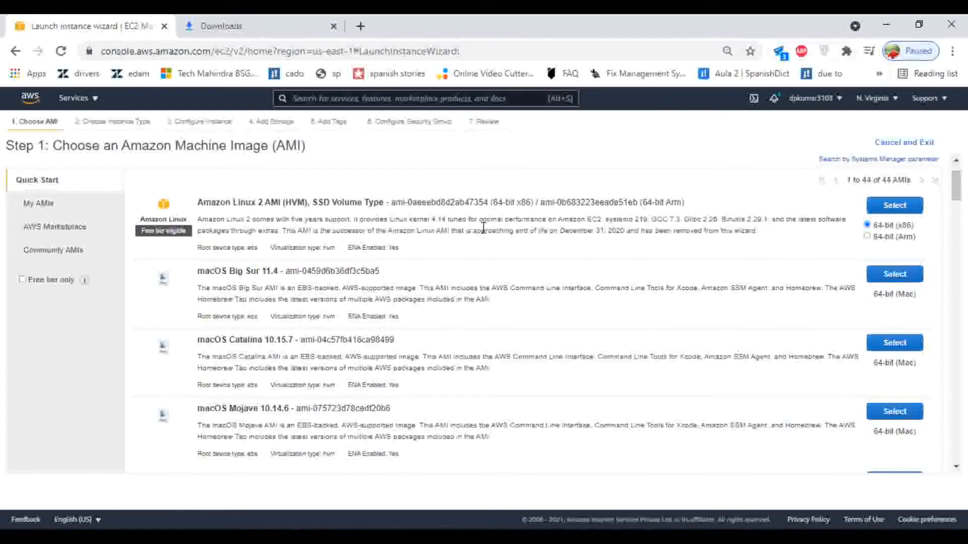
scroll(510, 368, "down", 5)
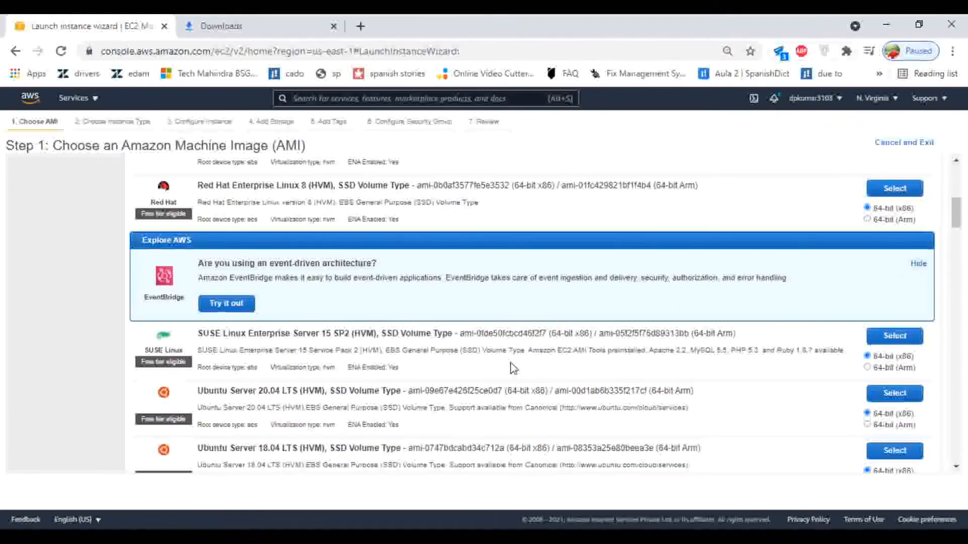
scroll(512, 368, "down", 10)
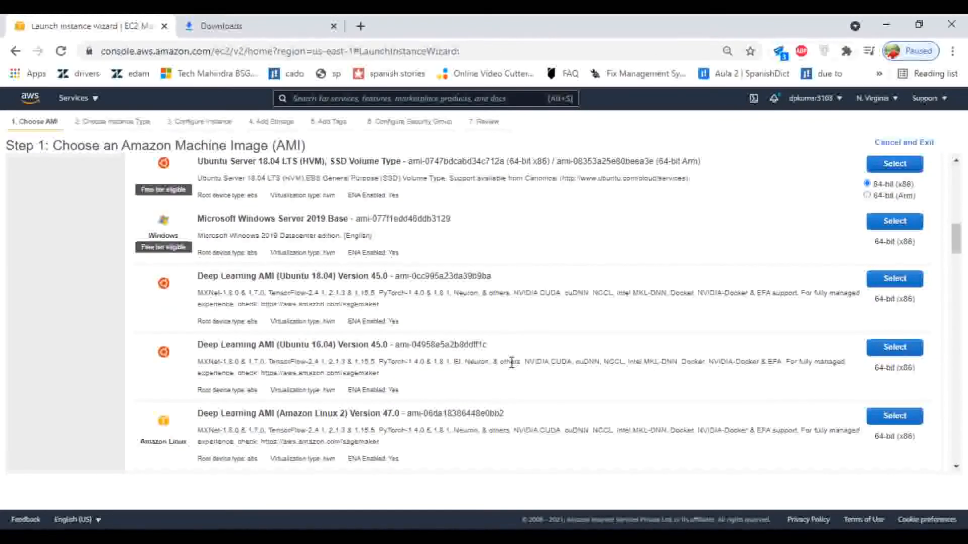
scroll(512, 362, "down", 4)
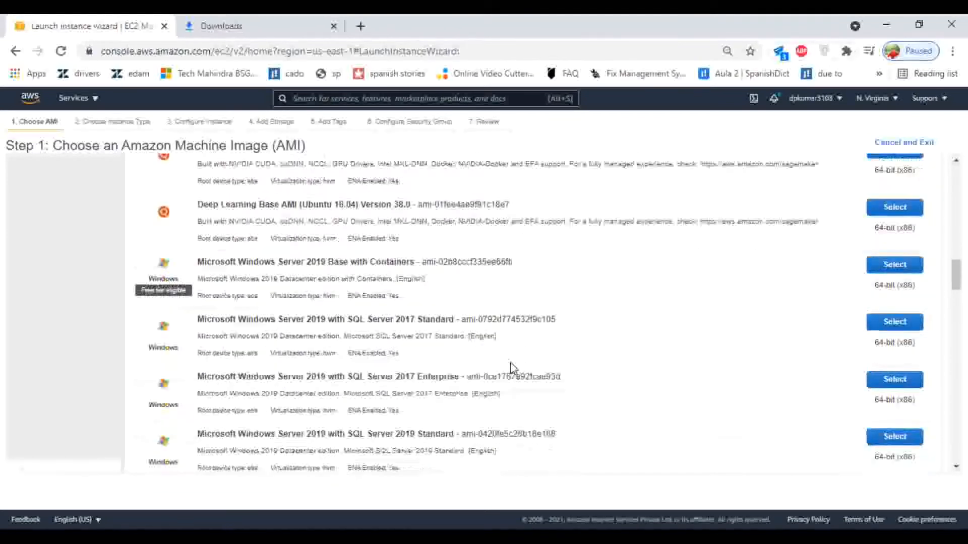
scroll(512, 363, "down", 4)
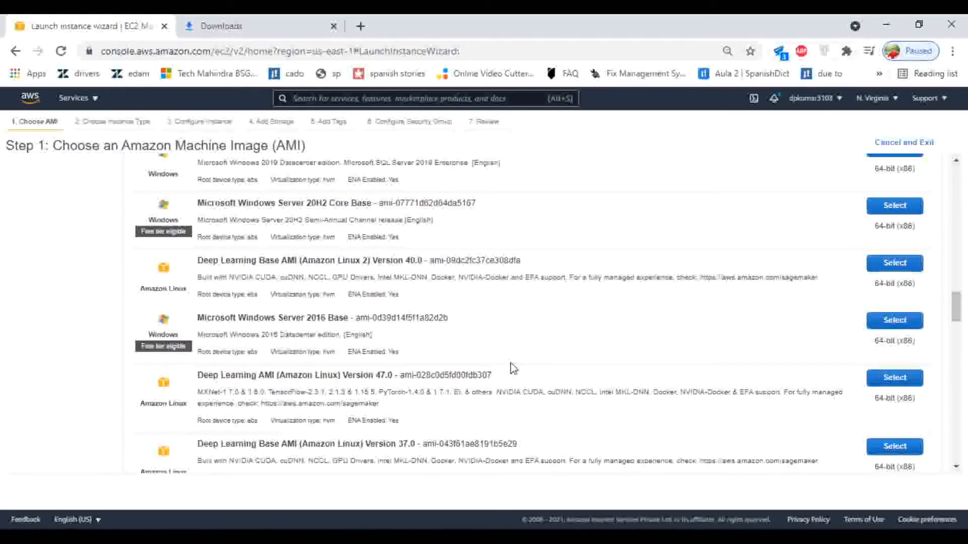
left_click(906, 321)
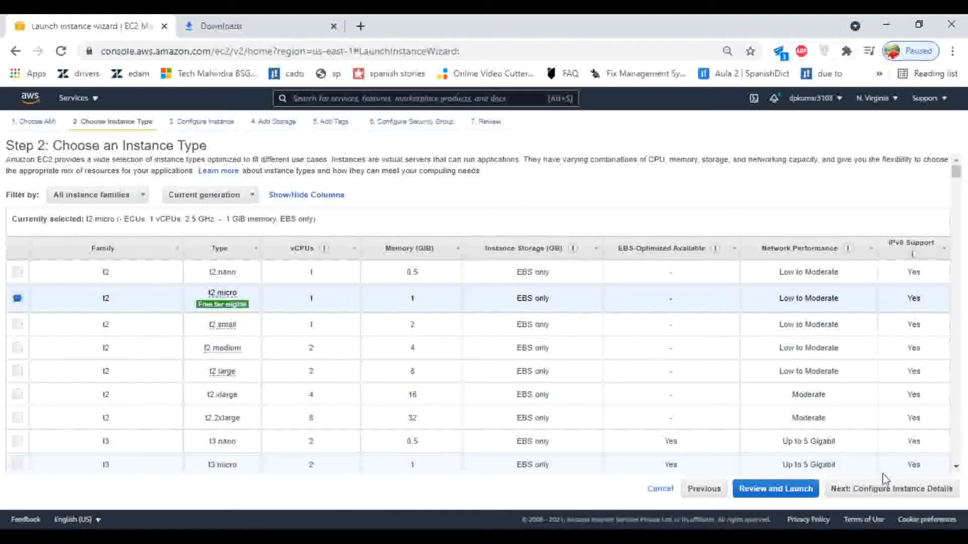
Step: Accept the t2.micro instance type and the default instance details, and continue to the storage settings
left_click(890, 492)
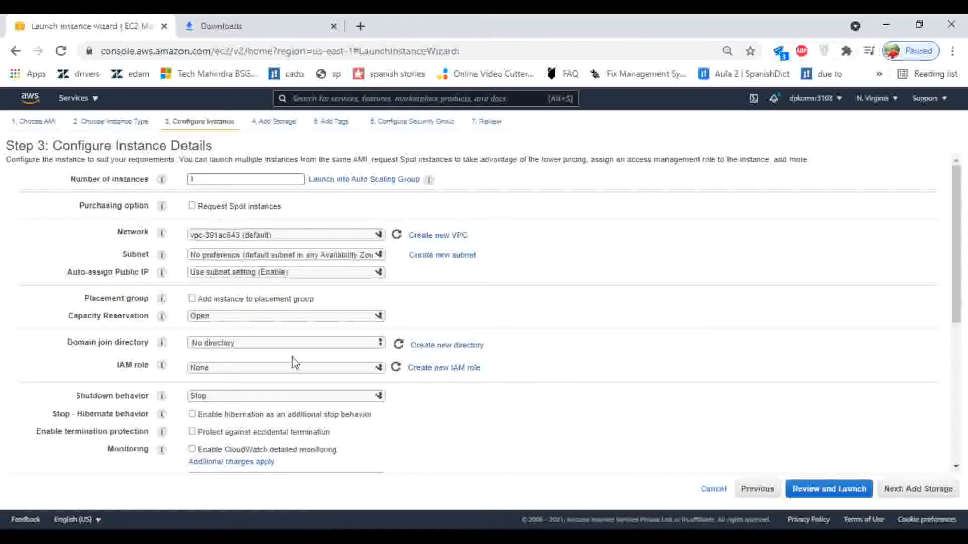
scroll(294, 363, "down", 4)
scroll(293, 363, "down", 2)
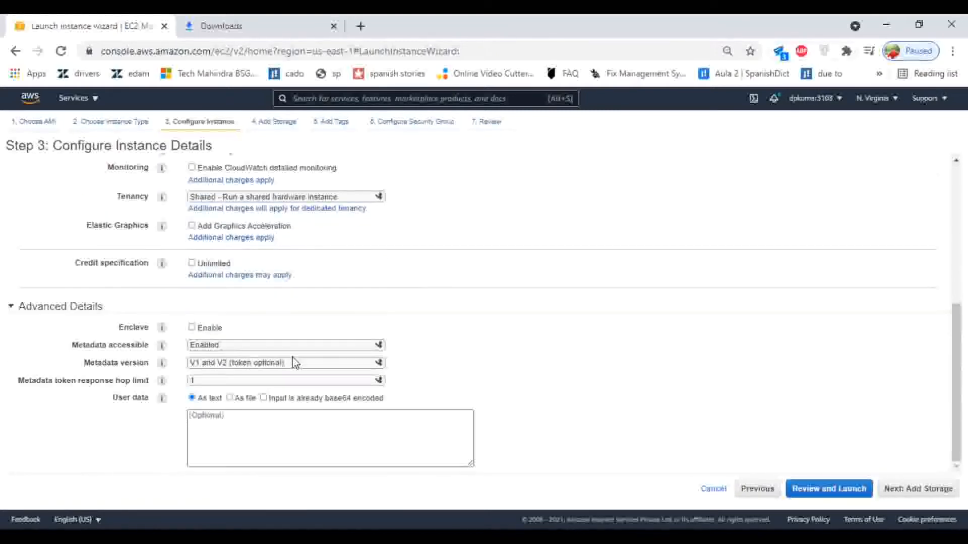
scroll(295, 363, "up", 6)
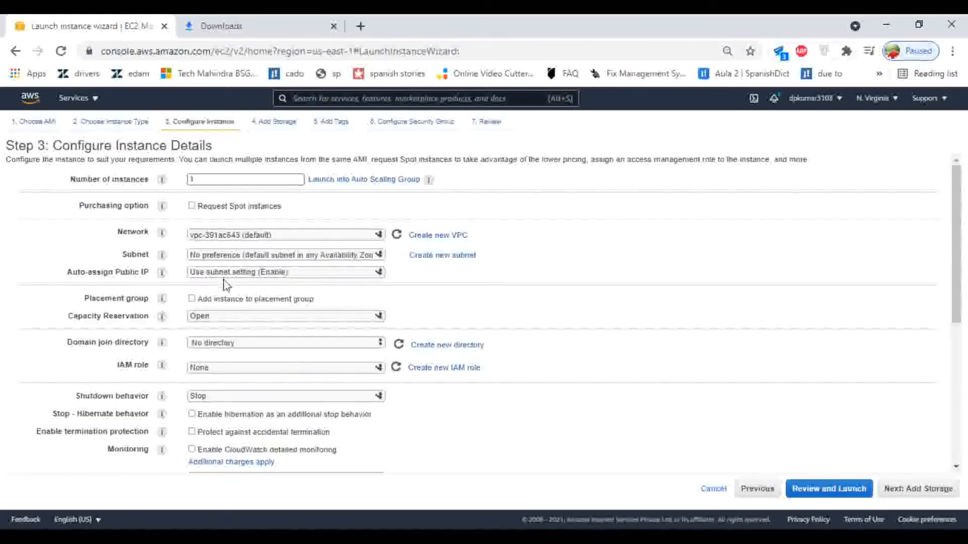
left_click(927, 491)
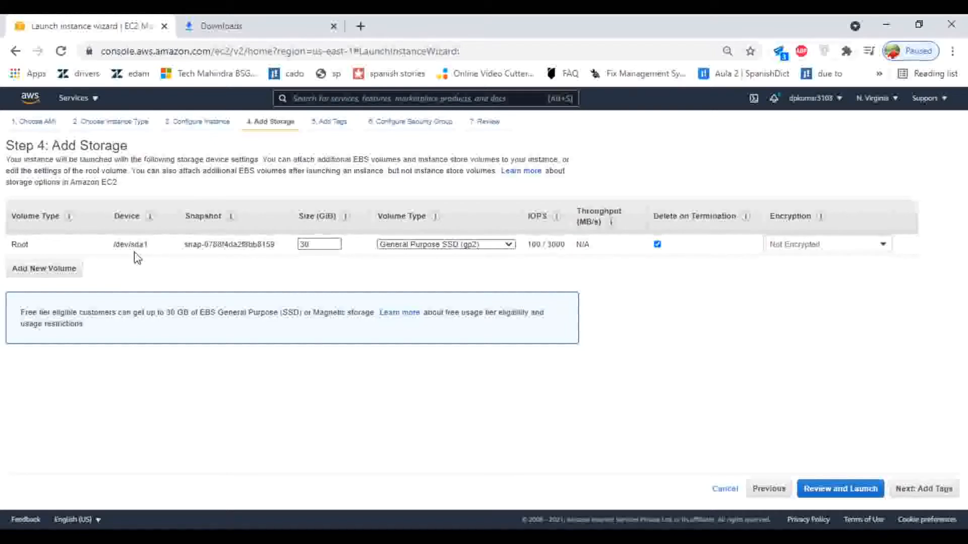
Step: Add a 20 GiB Magnetic (standard) EBS volume that is deleted on termination, and continue to the tags
left_click(67, 271)
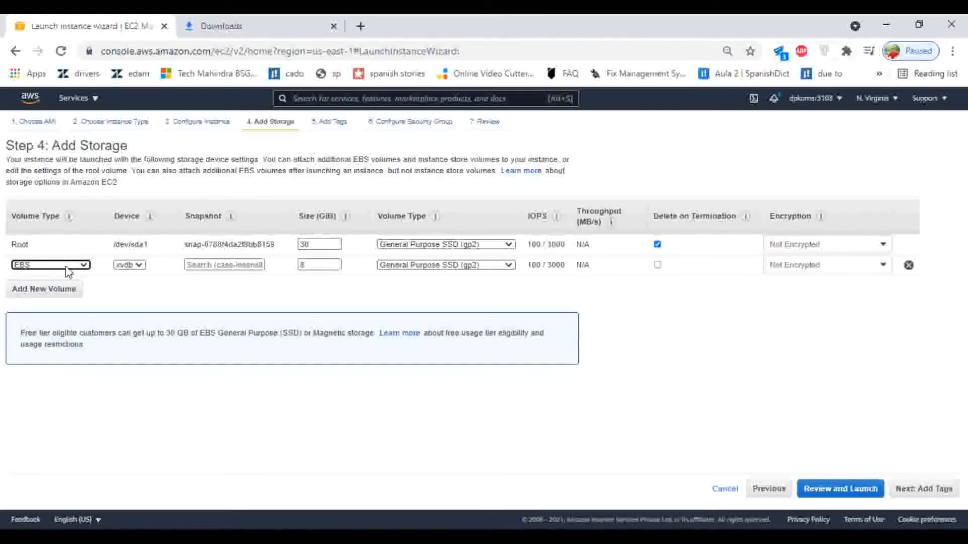
double_click(318, 265)
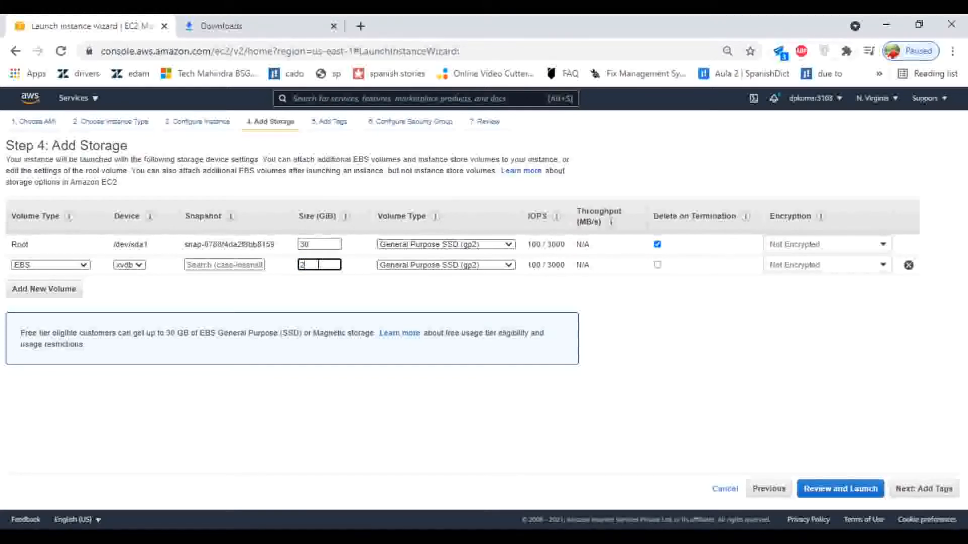
left_click(470, 276)
left_click(476, 266)
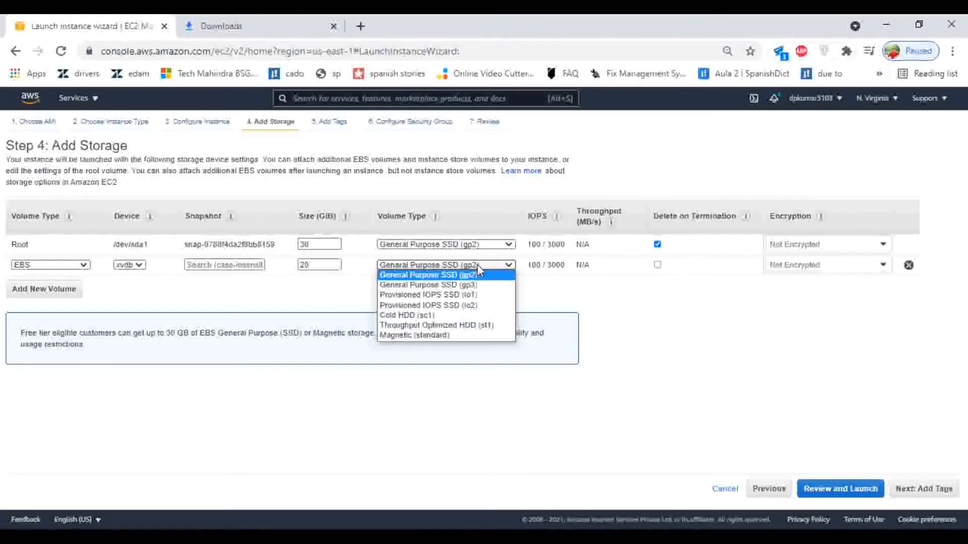
left_click(438, 337)
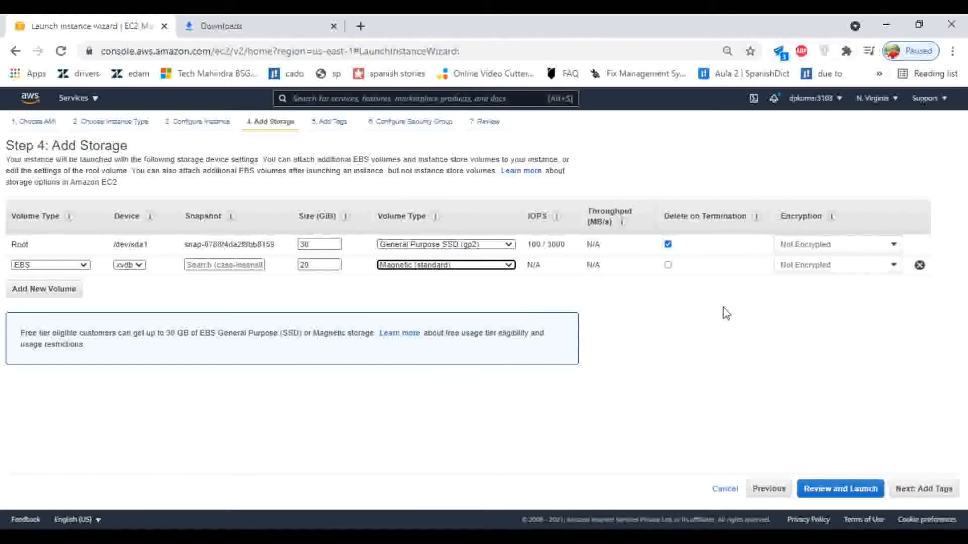
left_click(668, 265)
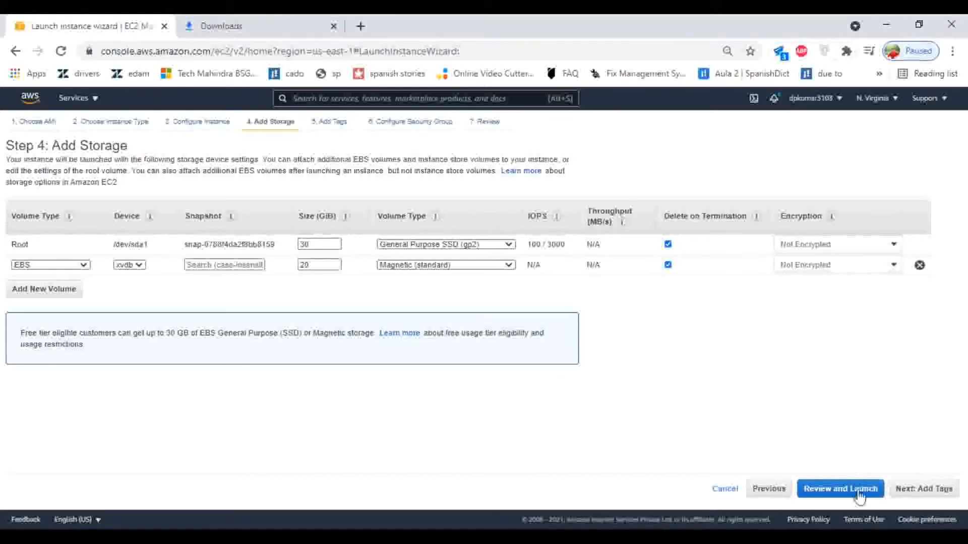
left_click(925, 491)
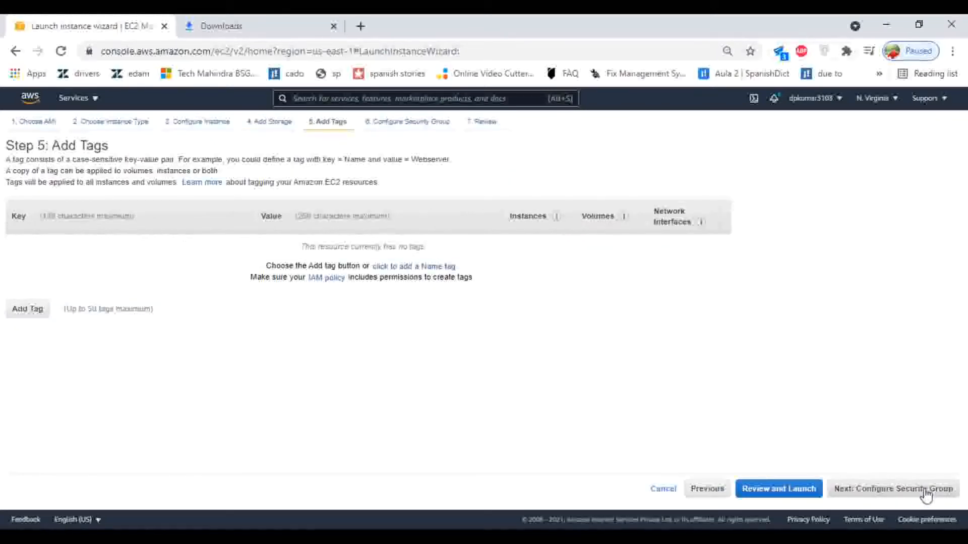
Step: Add a tag with key "name" and value "extended volume", and continue to the security group settings
left_click(34, 308)
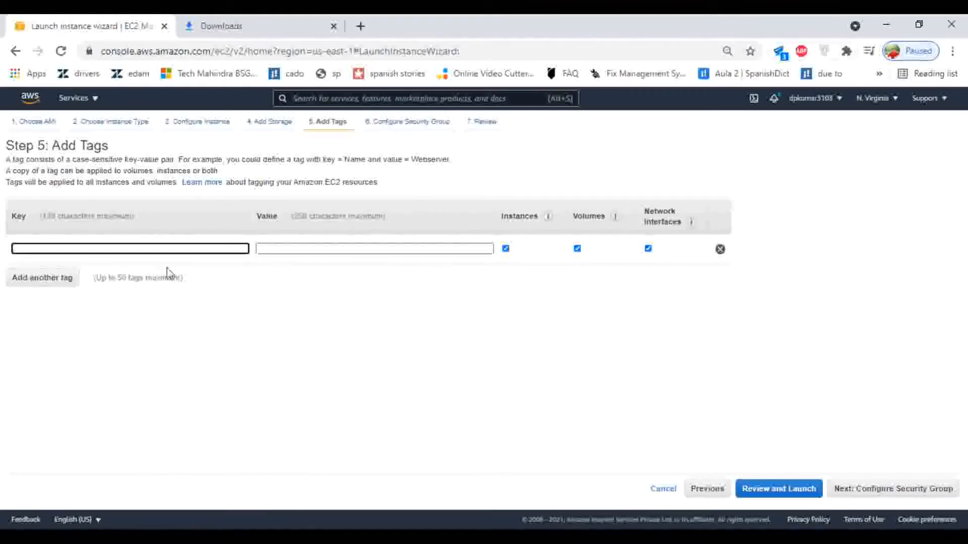
type("name")
key("Tab")
type("extend")
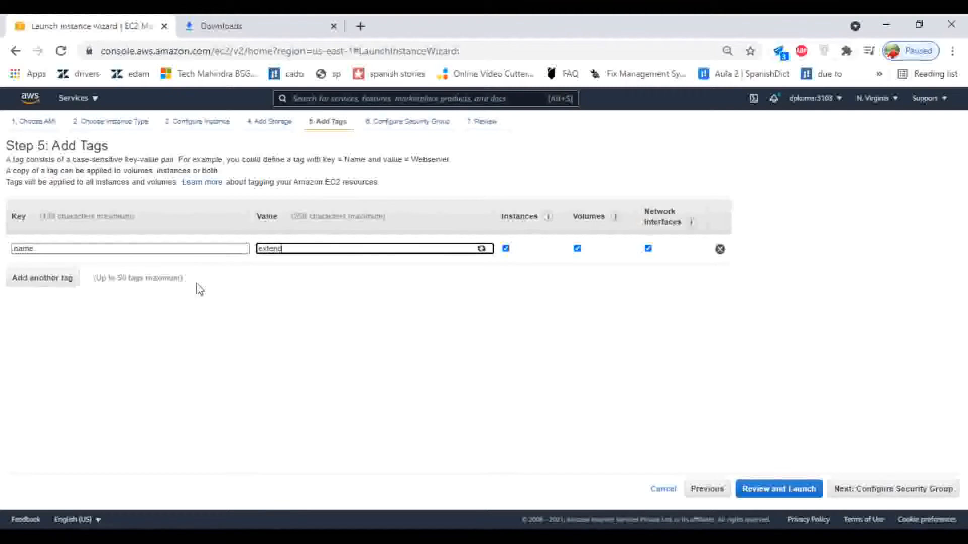
type("ed volume")
left_click(876, 489)
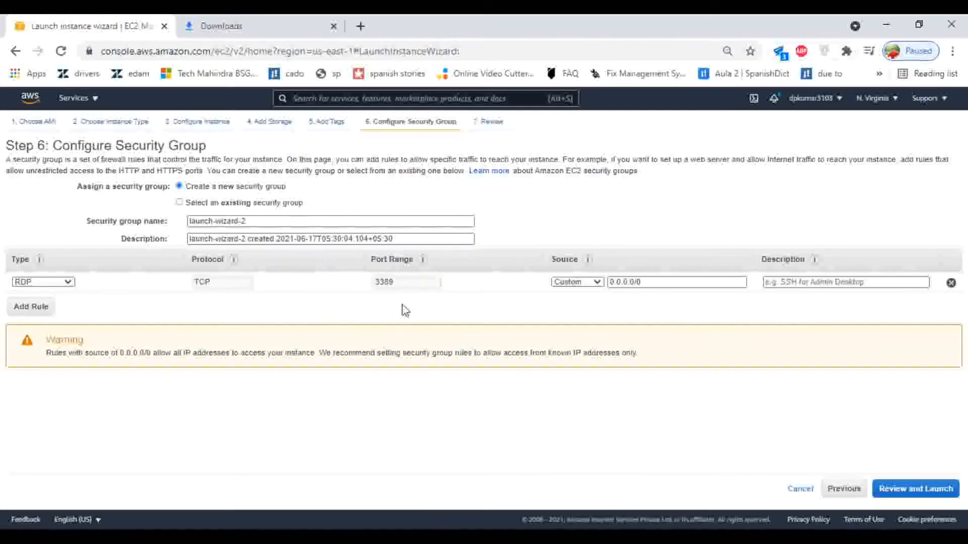
Step: Assign only the existing Win Sec security group to the instance and continue to the launch review
left_click(248, 205)
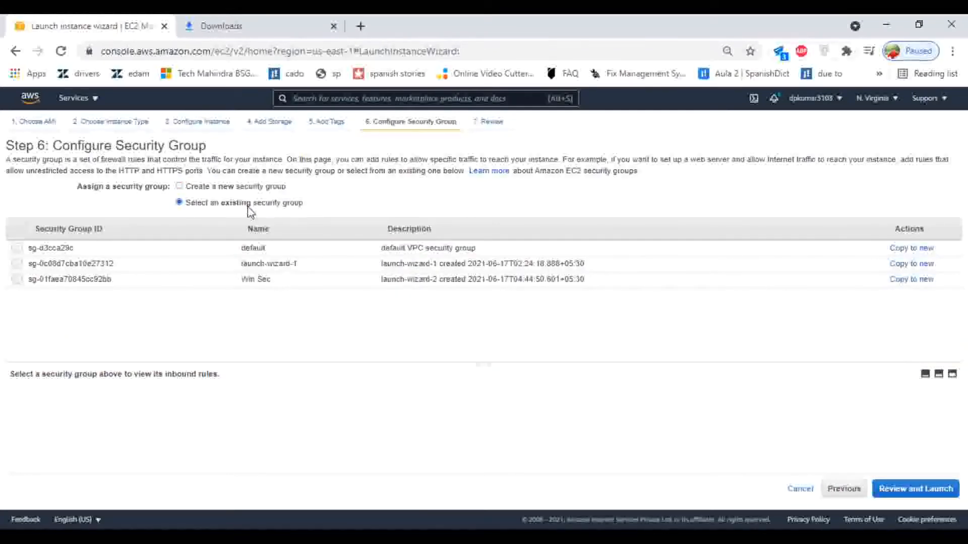
left_click(17, 265)
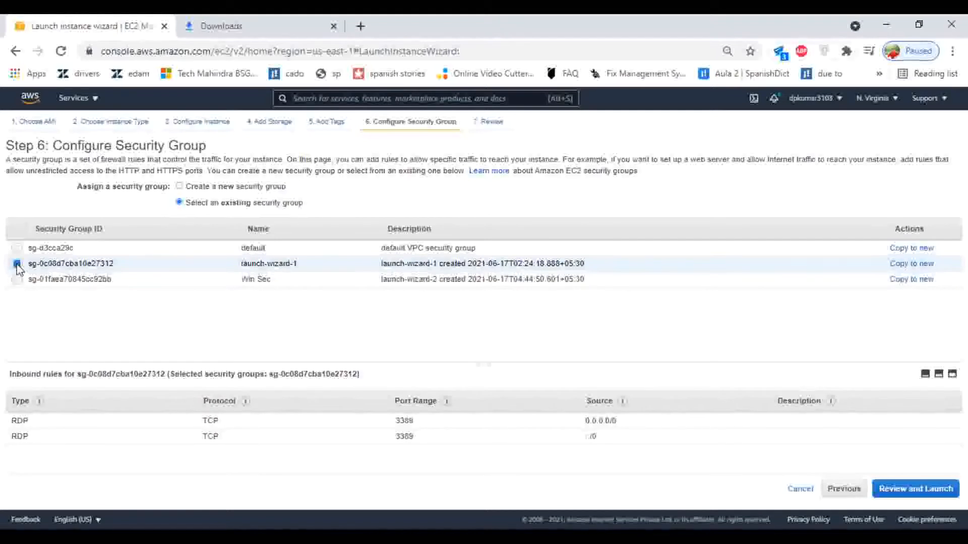
left_click(17, 279)
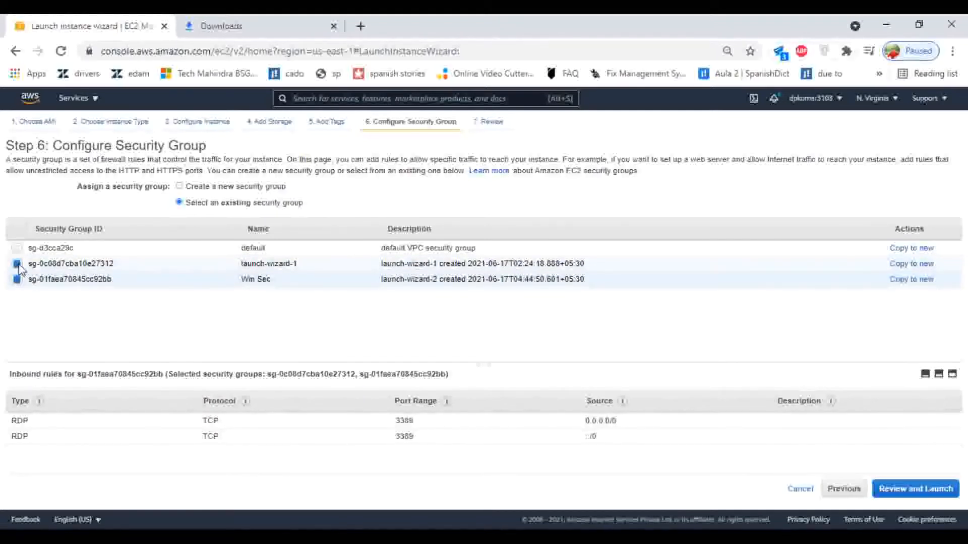
left_click(18, 280)
left_click(18, 280)
left_click(18, 264)
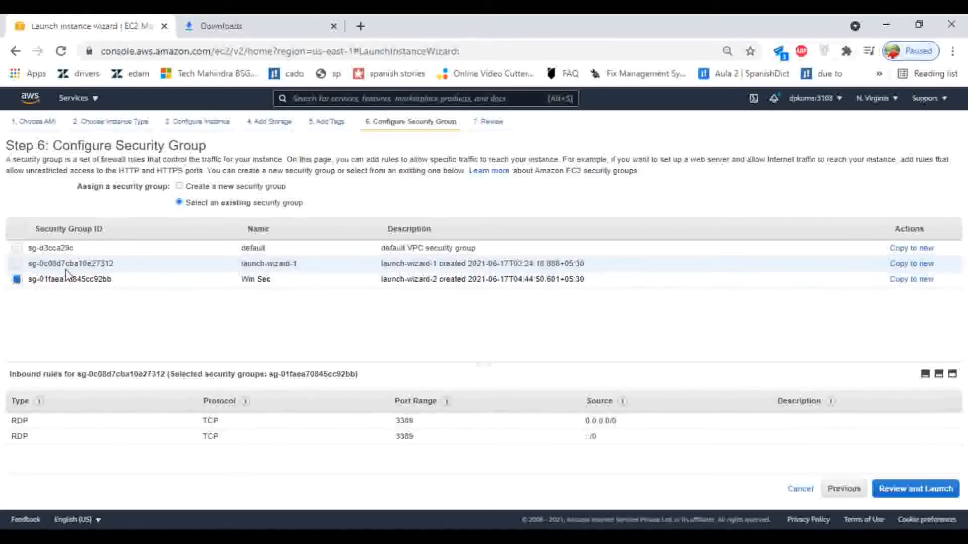
left_click(938, 493)
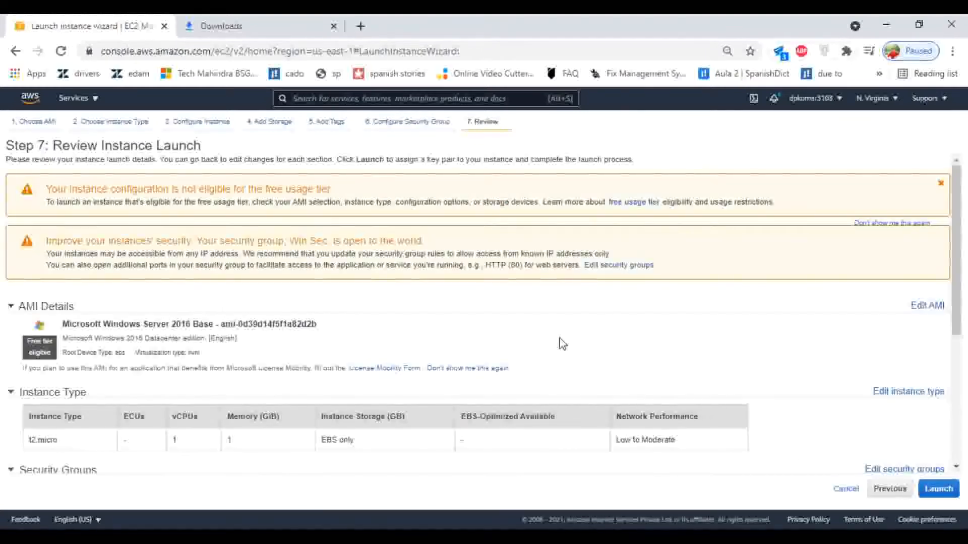
Step: Review the launch configuration, request the launch and select the existing key pair winkey1
scroll(563, 344, "down", 5)
scroll(562, 344, "up", 5)
scroll(401, 227, "down", 5)
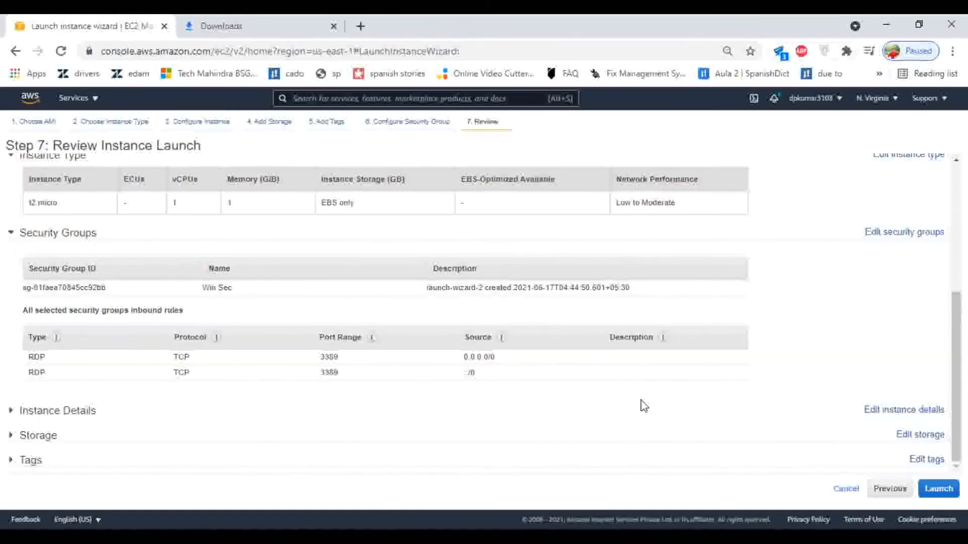
left_click(939, 490)
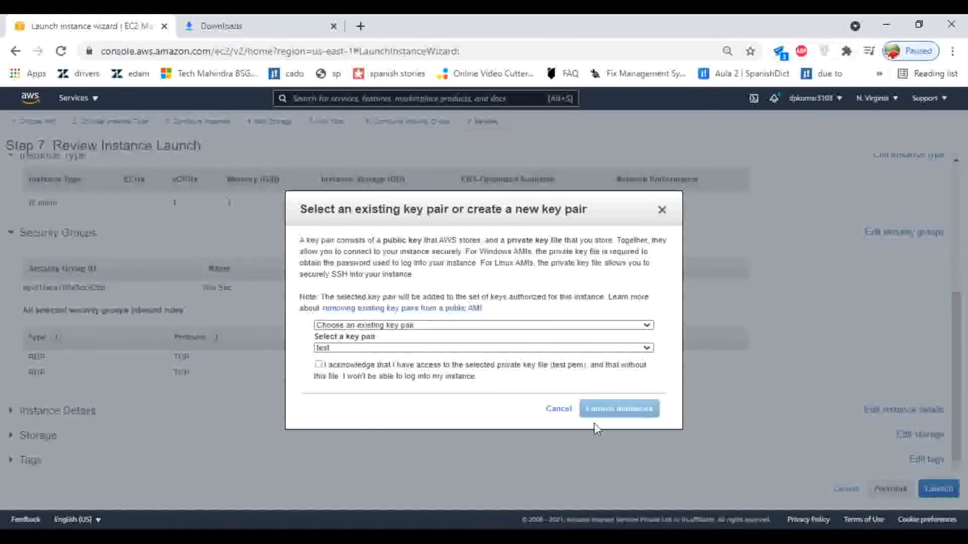
left_click(379, 325)
left_click(379, 325)
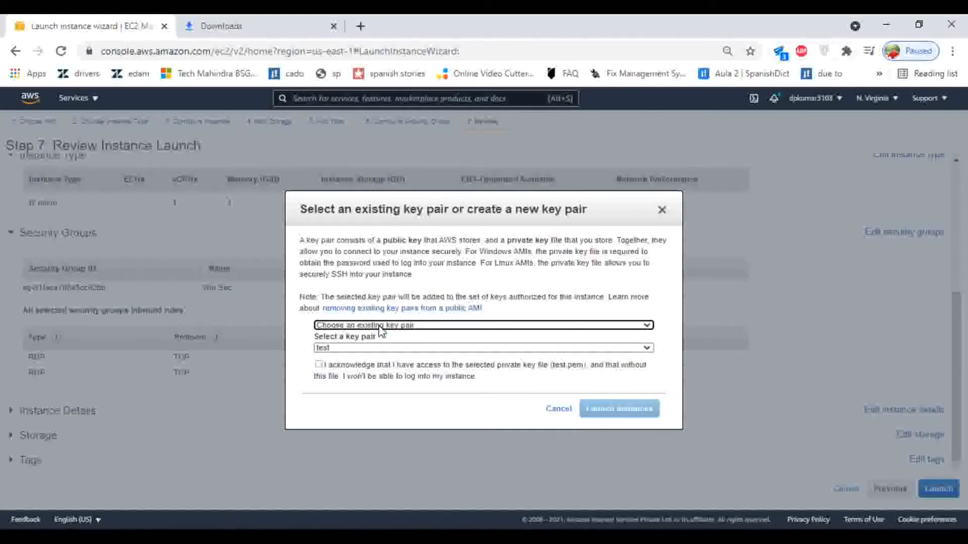
left_click(379, 347)
left_click(372, 368)
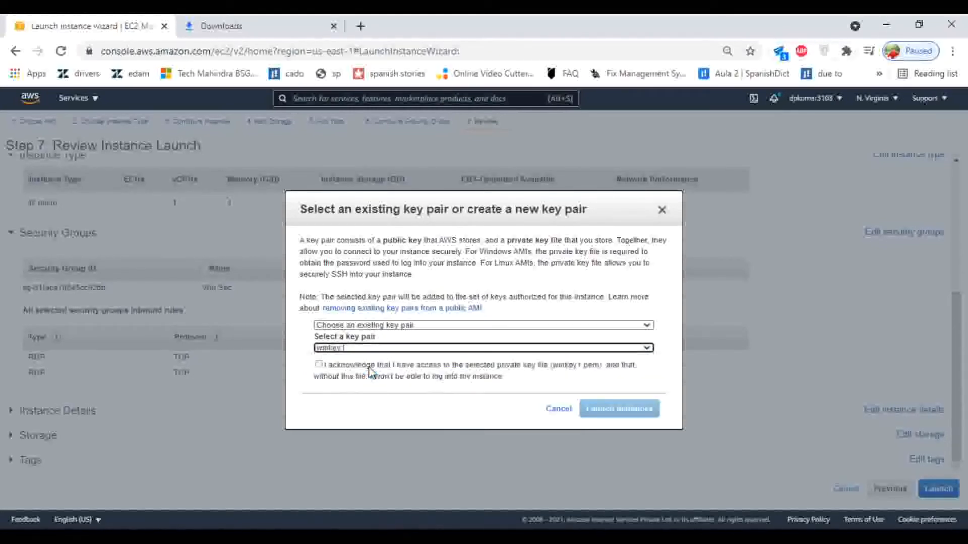
Step: Acknowledge access to the winkey1 private key file, launch the instance and open the instances list
left_click(351, 367)
left_click(624, 406)
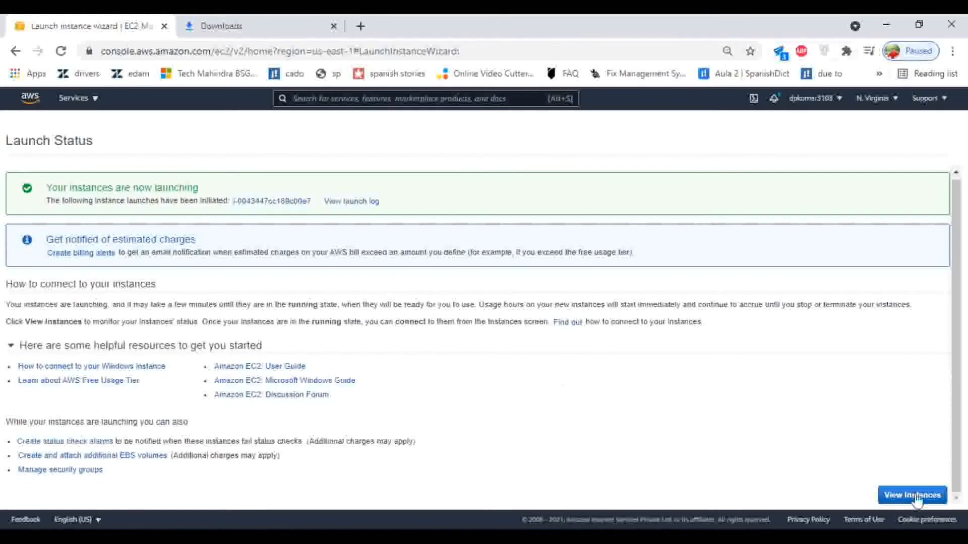
left_click(915, 497)
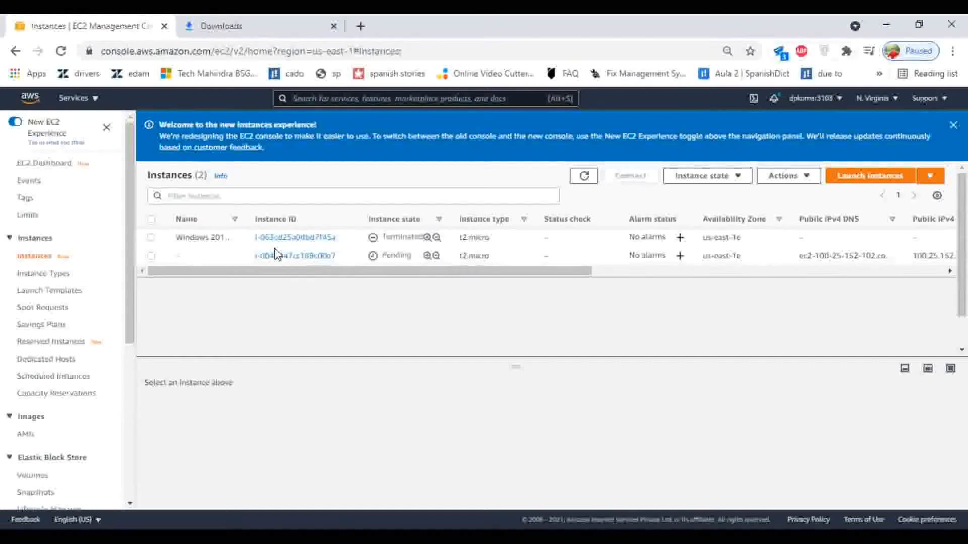
Step: Refresh the instances list and name the newly launched instance "2016 ext vol"
left_click(153, 256)
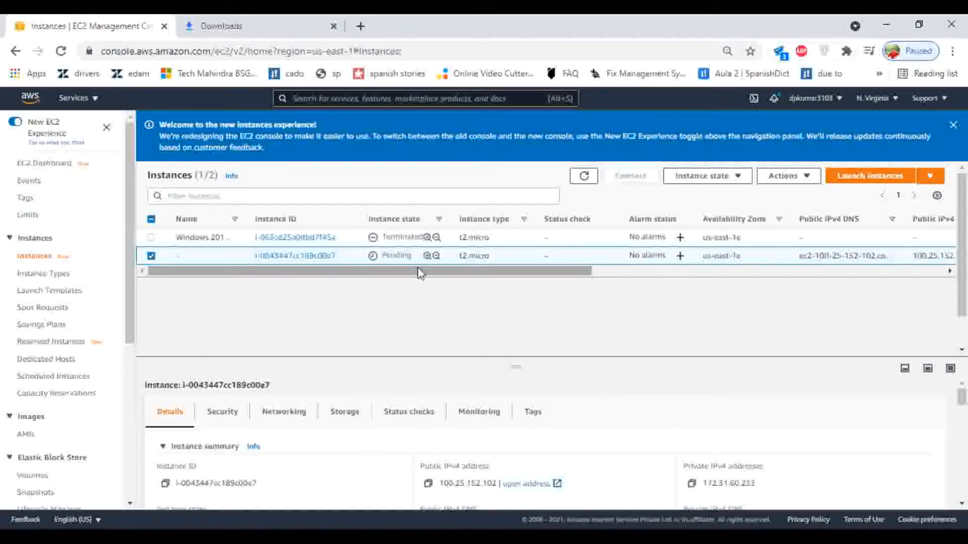
left_click(585, 176)
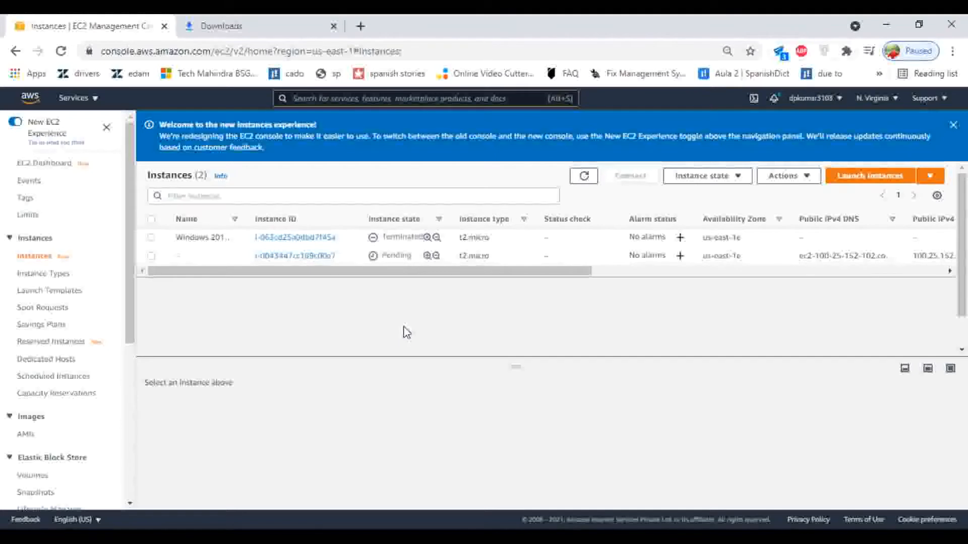
left_click(198, 259)
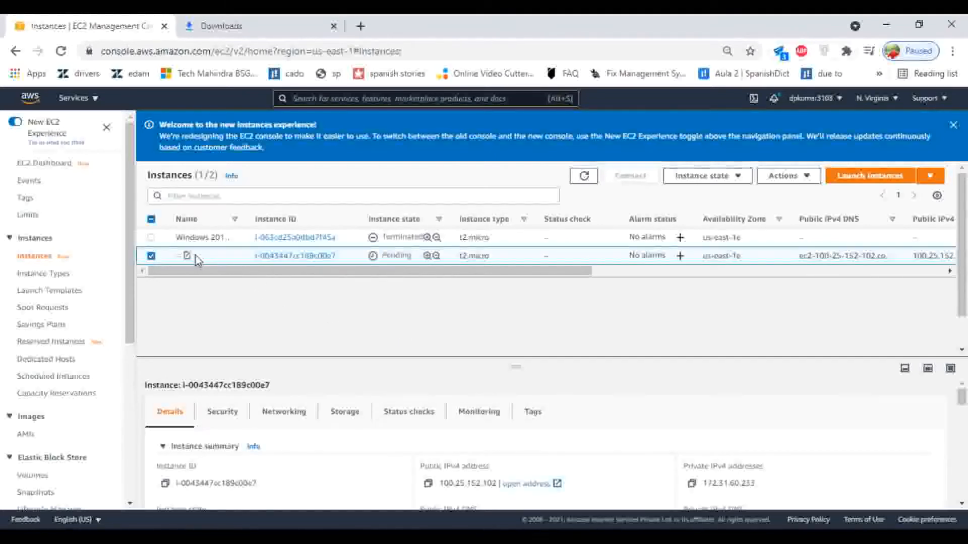
left_click(187, 256)
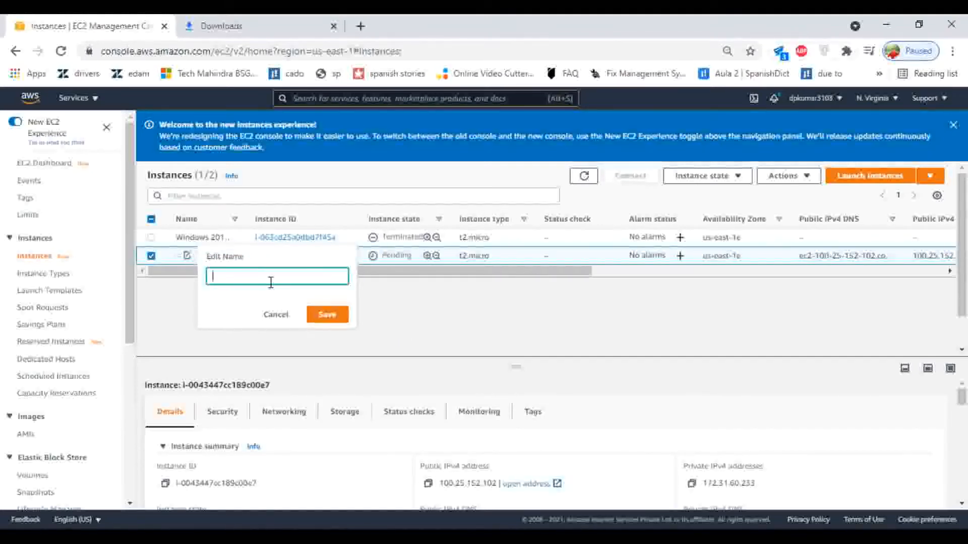
type("20156")
type("et")
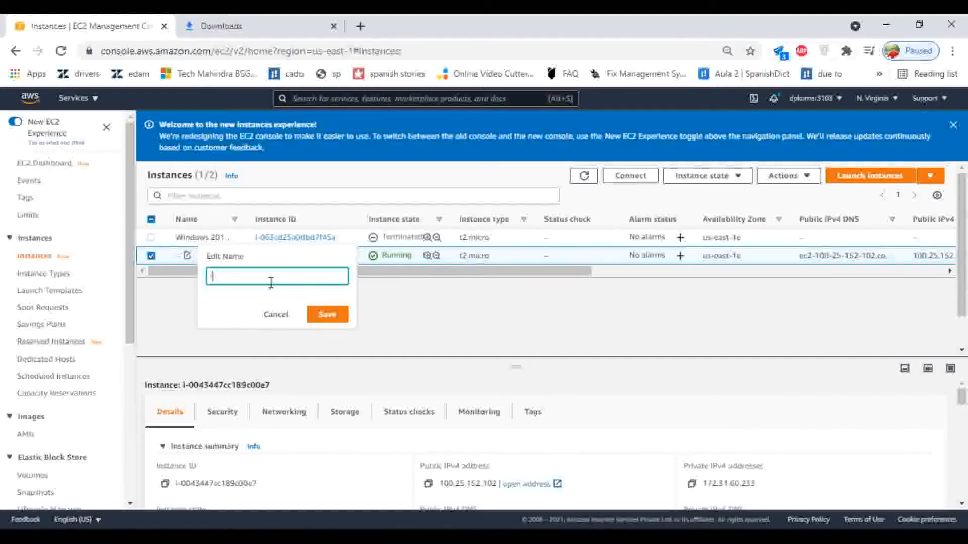
type("2016 ext vol")
left_click(330, 316)
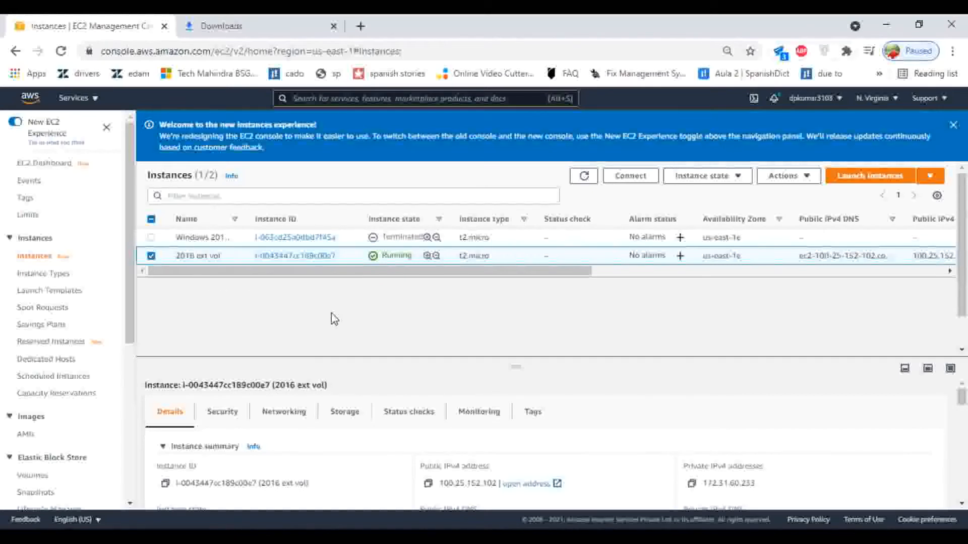
Step: Refresh the instances list and examine the block devices attached to the 2016 ext vol instance
left_click(584, 177)
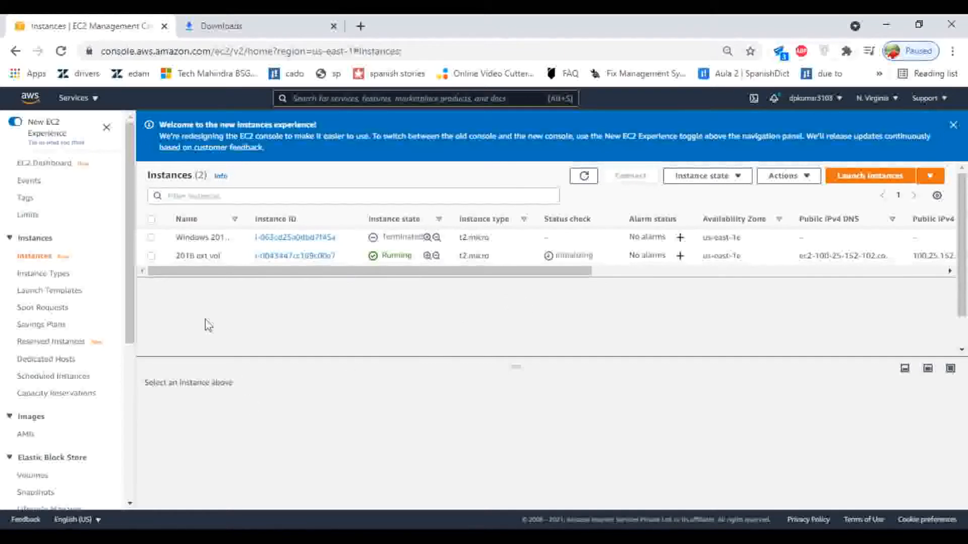
left_click(232, 257)
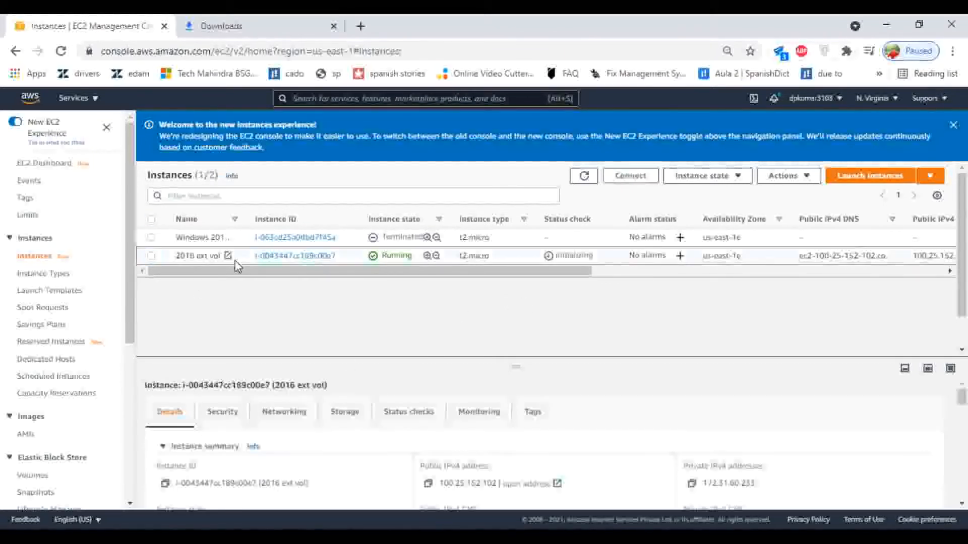
left_click(345, 423)
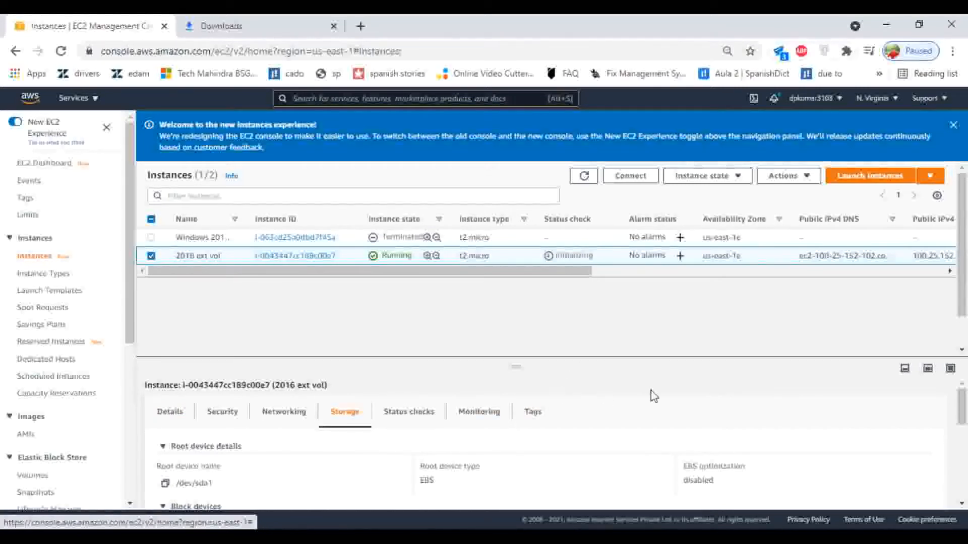
scroll(654, 395, "down", 5)
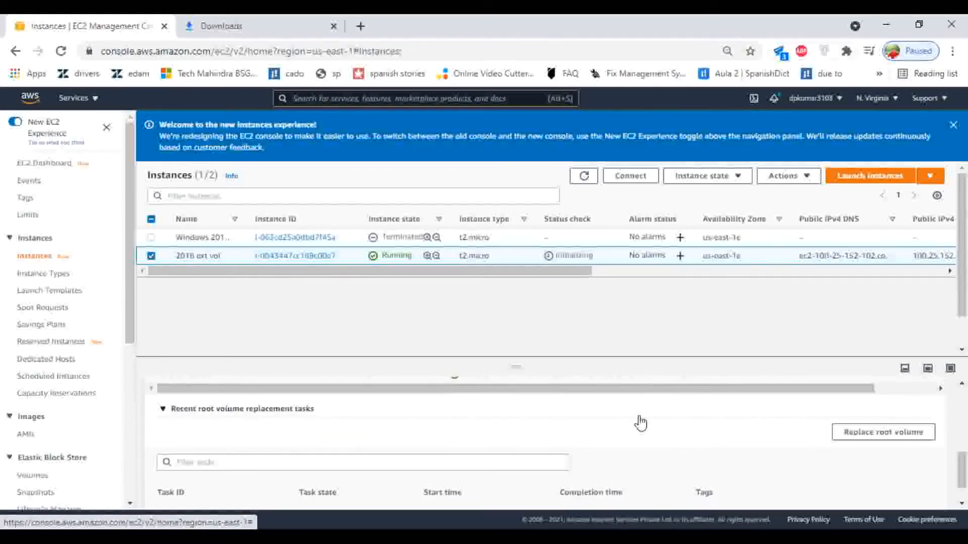
scroll(640, 422, "up", 2)
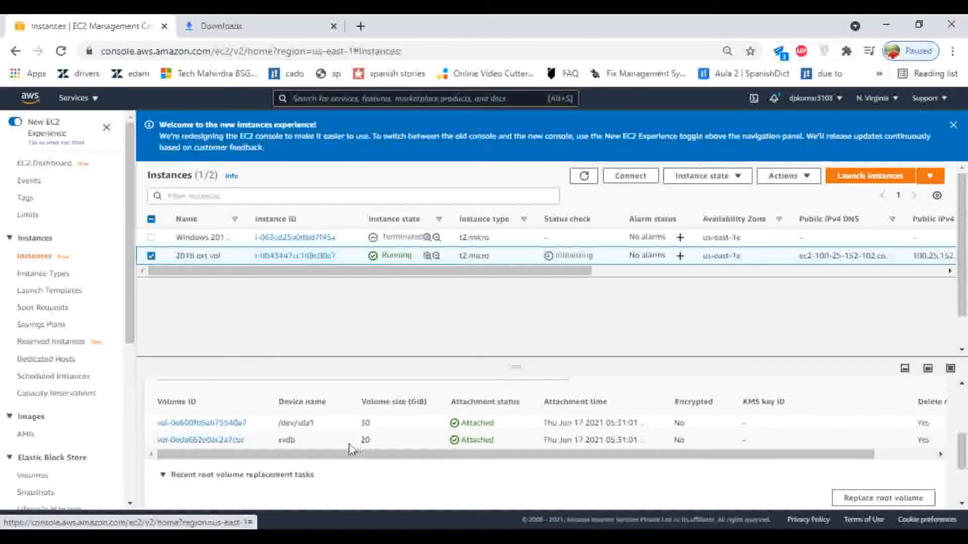
Step: View the EBS volumes list, return to the instances and refresh their status
left_click(42, 481)
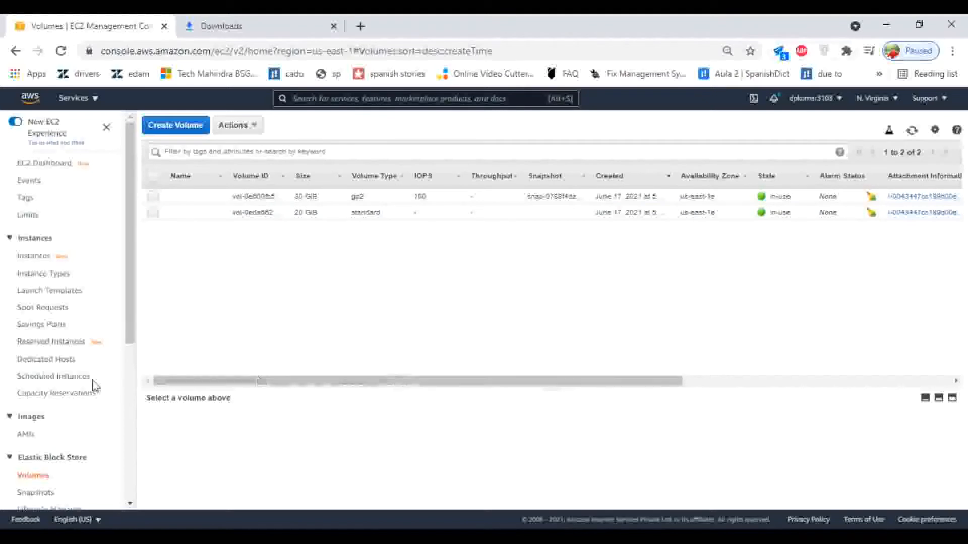
left_click(34, 257)
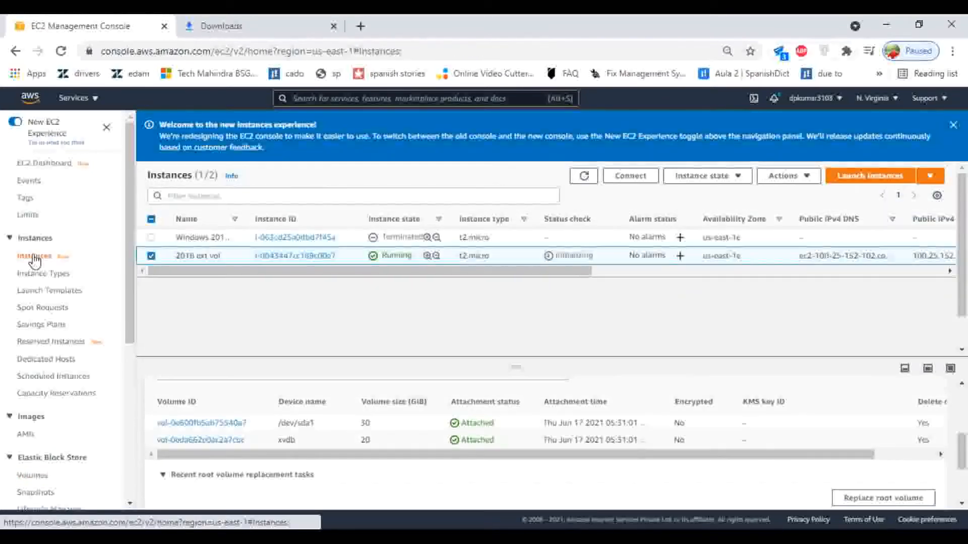
left_click(580, 177)
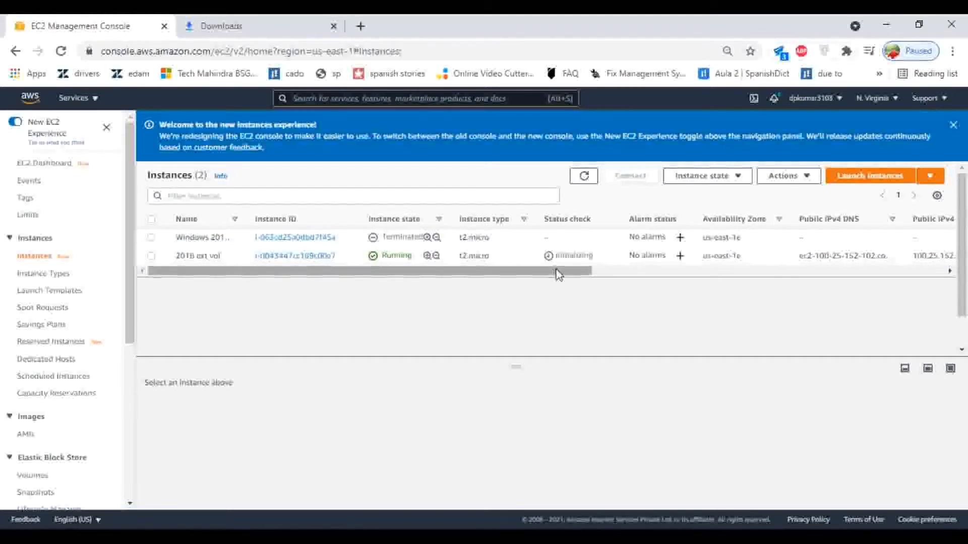
scroll(558, 273, "down", 1)
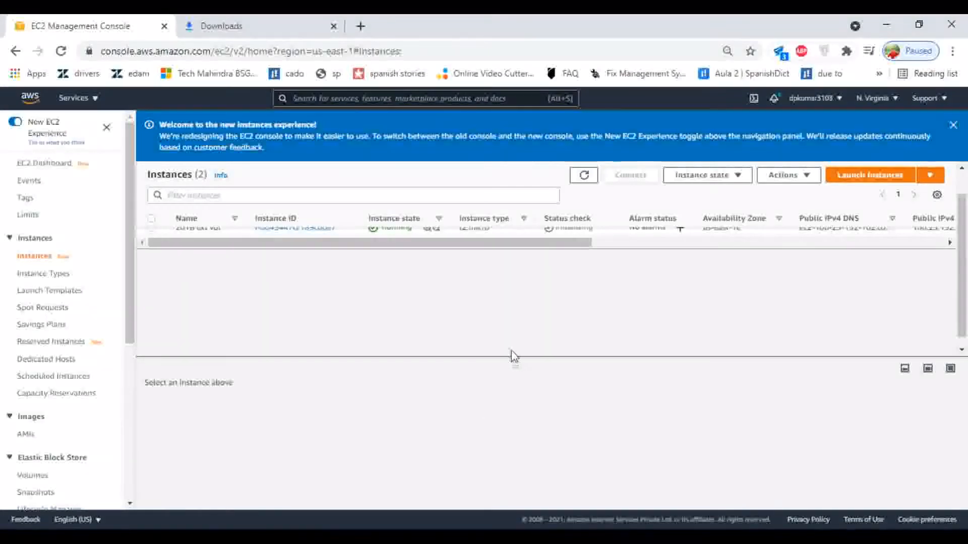
left_click(585, 177)
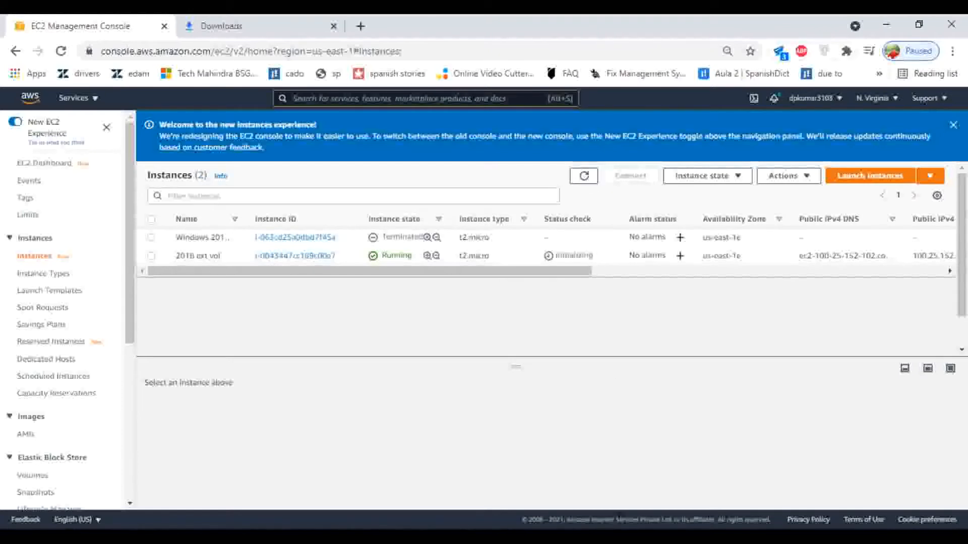
key("alt+Tab")
left_click(737, 413)
Step: Refresh the instances again and review the storage information of the 2016 ext vol instance
left_click(585, 178)
left_click(151, 256)
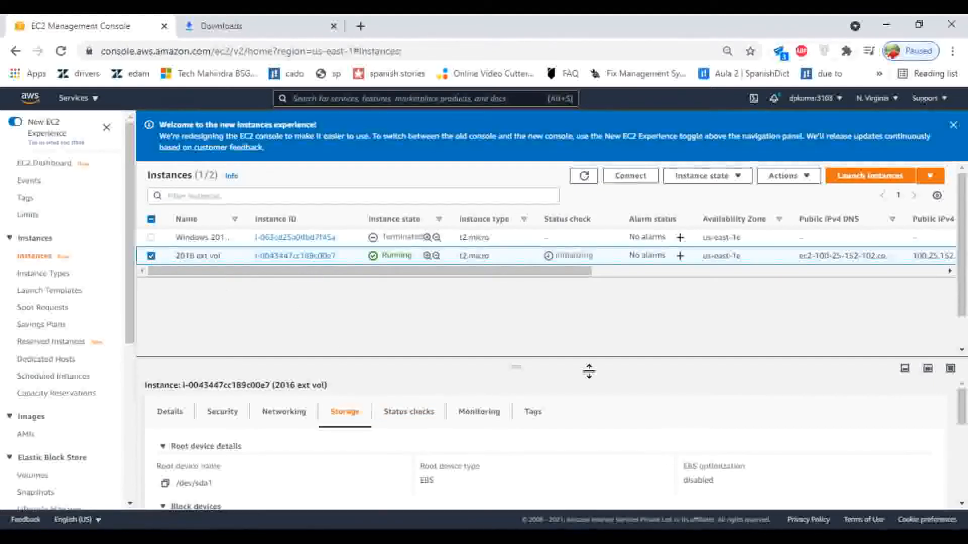
scroll(579, 441, "down", 5)
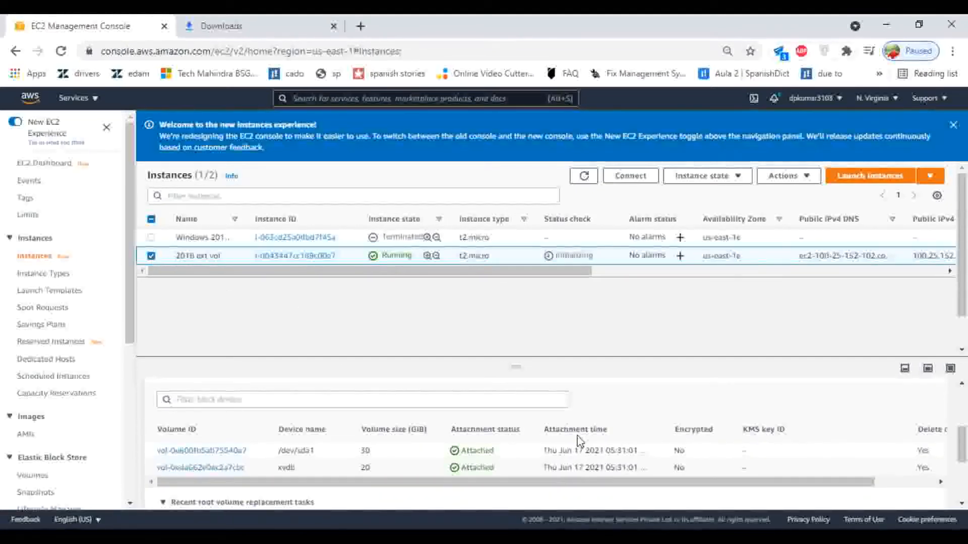
scroll(580, 441, "down", 2)
scroll(579, 438, "up", 8)
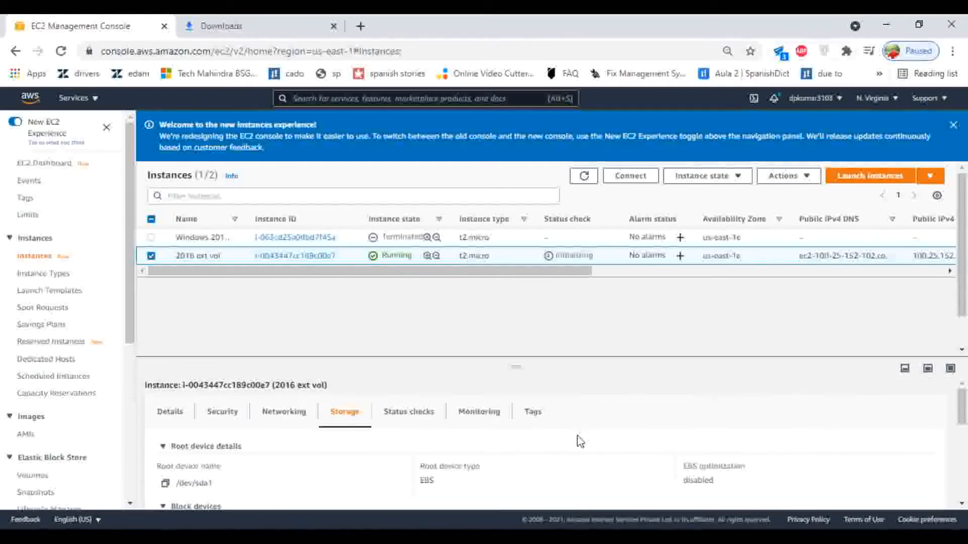
Step: Review the details, security, networking and monitoring information of the 2016 ext vol instance
left_click(170, 413)
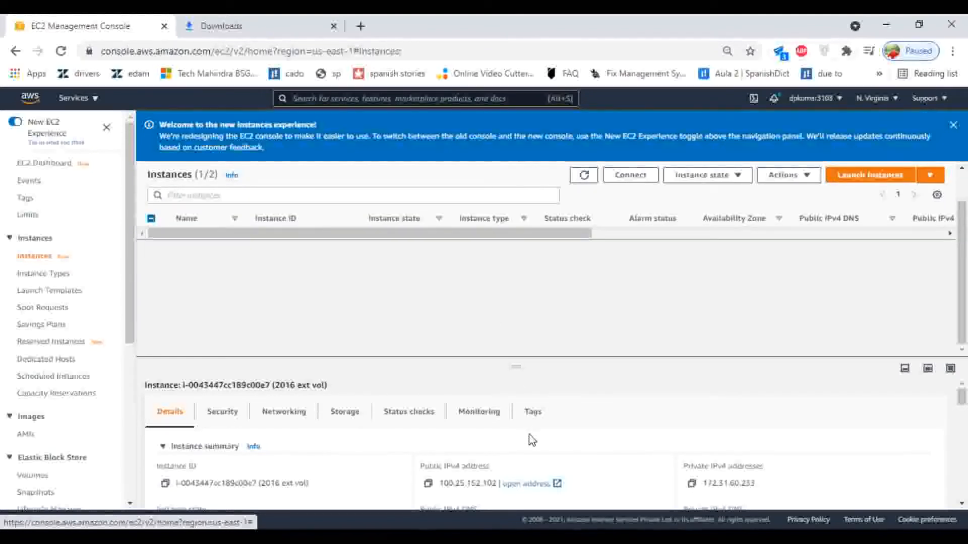
scroll(531, 440, "down", 3)
scroll(532, 440, "up", 3)
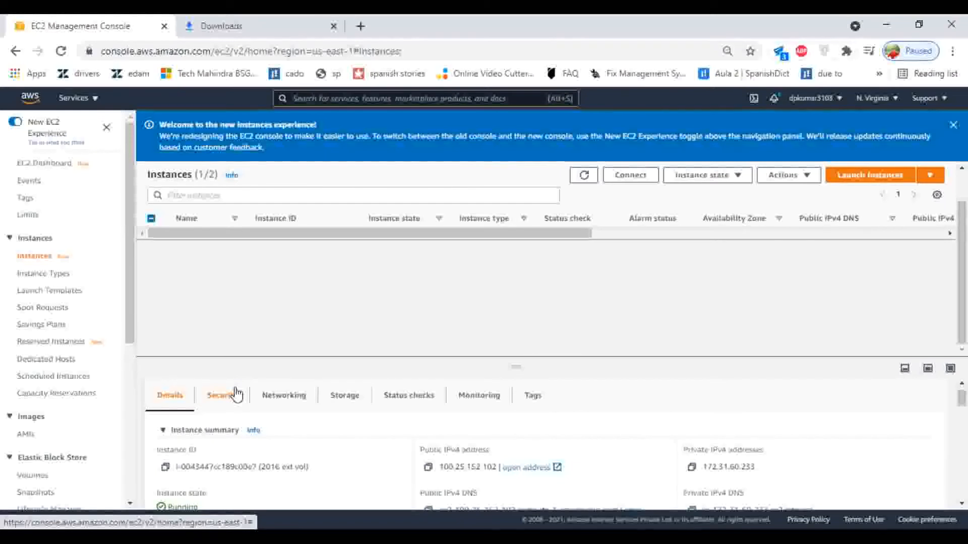
left_click(236, 394)
left_click(276, 395)
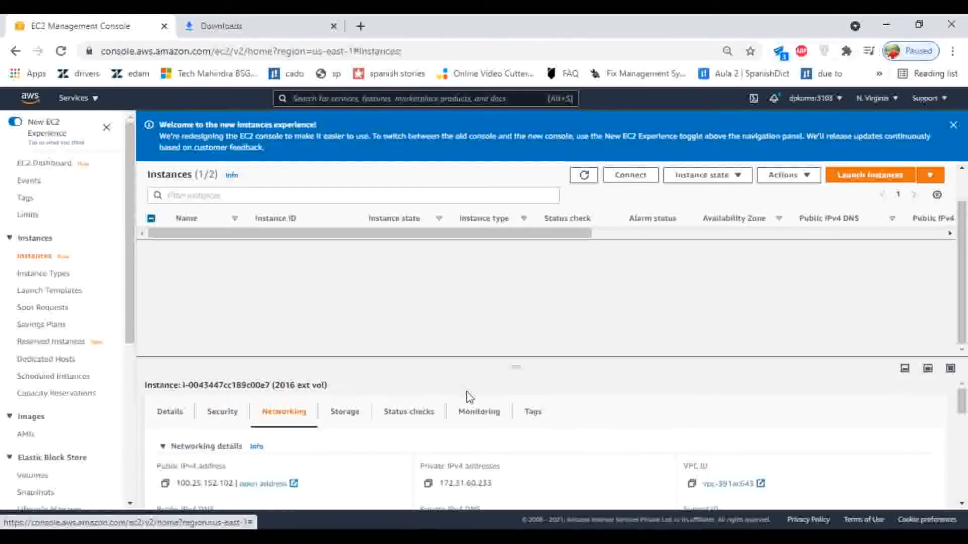
left_click(480, 413)
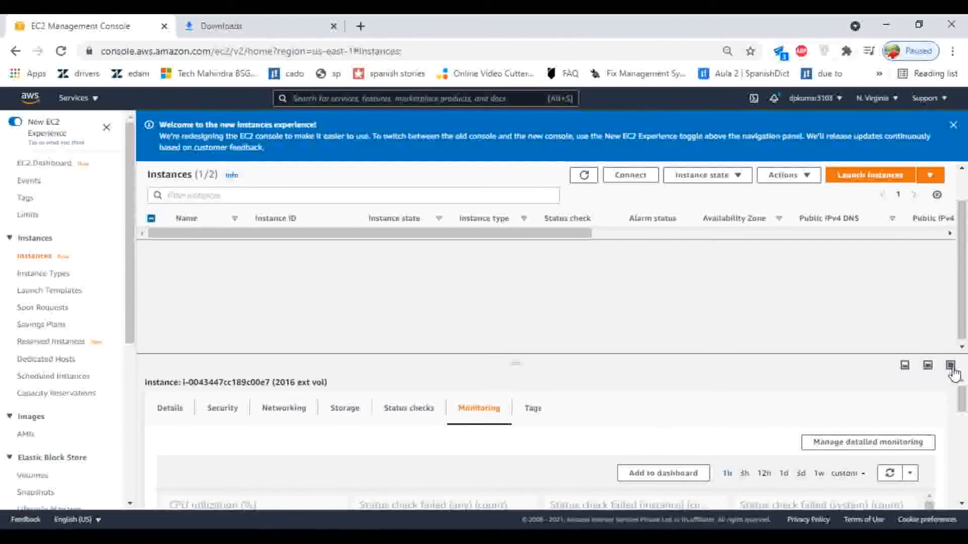
left_click(949, 368)
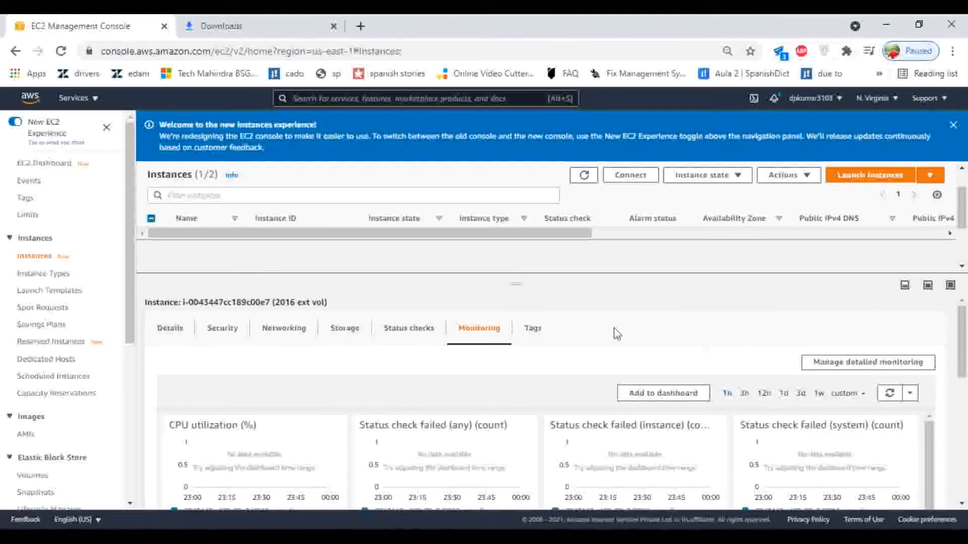
Step: Collapse the instance details pane and refresh the instances list to check the status checks
left_click(905, 285)
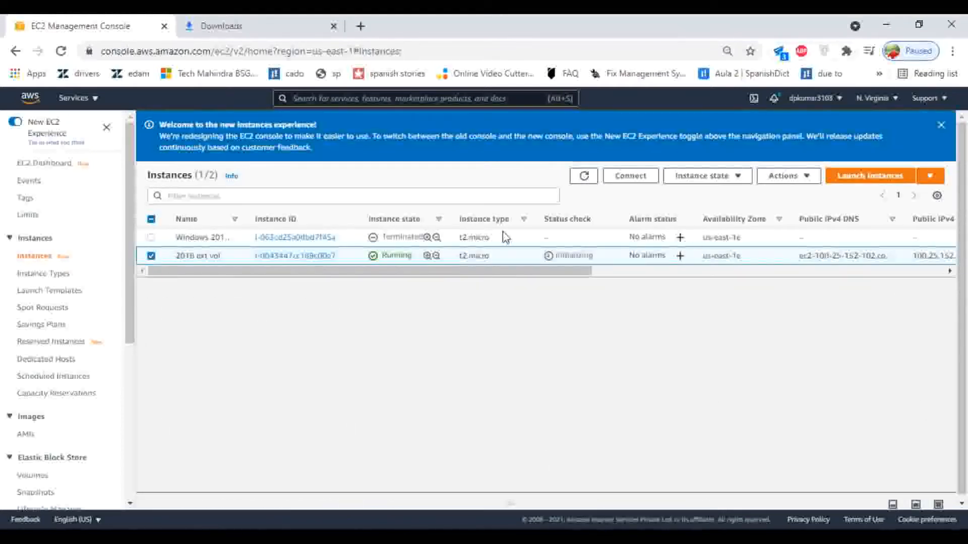
left_click(584, 177)
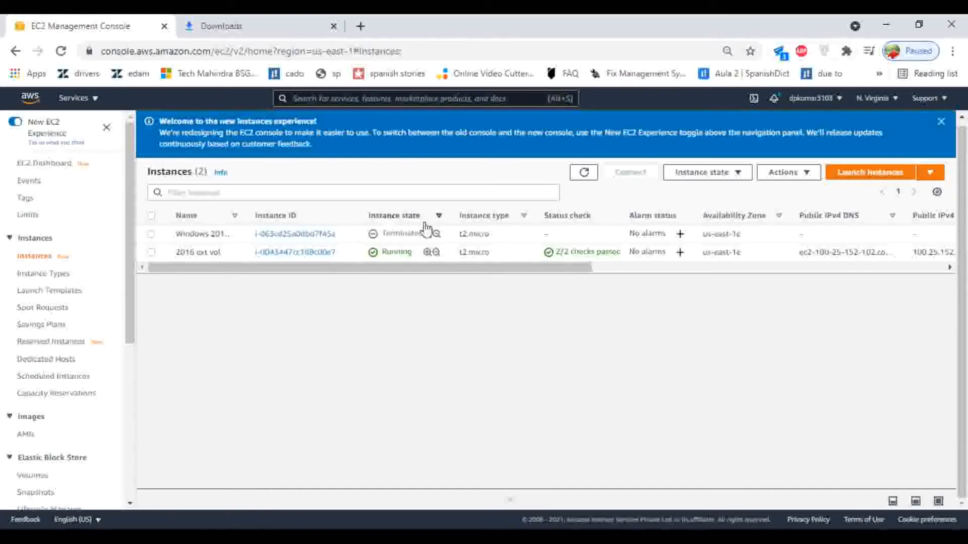
left_click(587, 174)
left_click(670, 538)
left_click(671, 537)
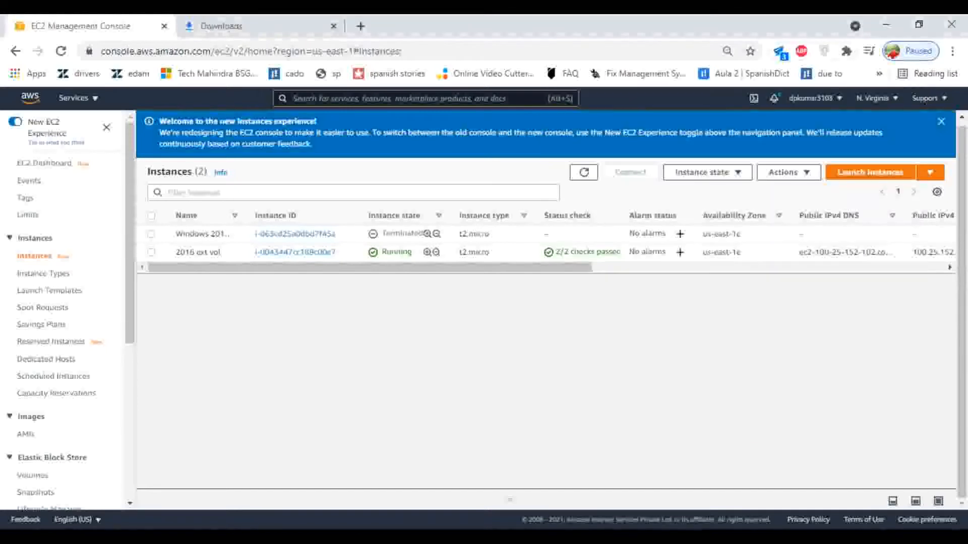
left_click(671, 538)
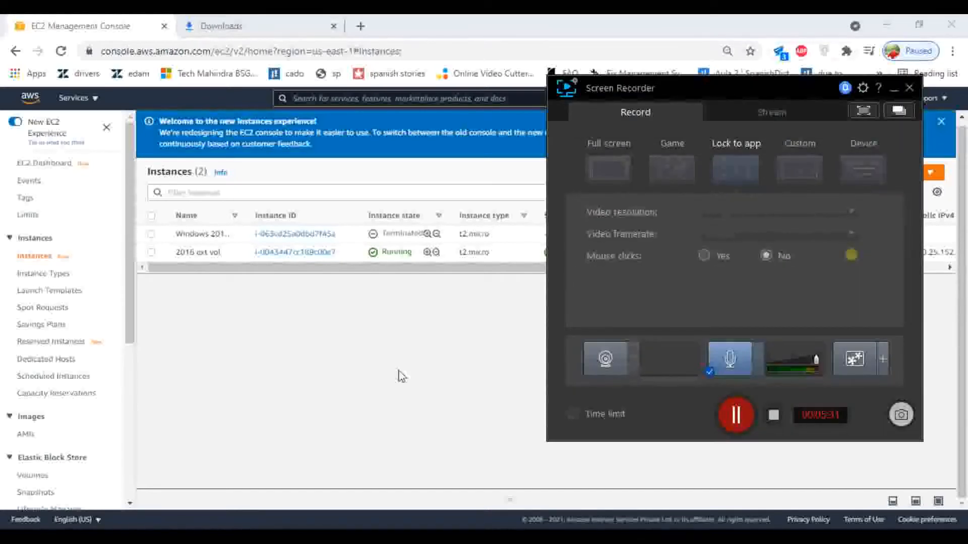
left_click(434, 358)
Step: Open the RDP client connection options for the 2016 ext vol instance
left_click(151, 253)
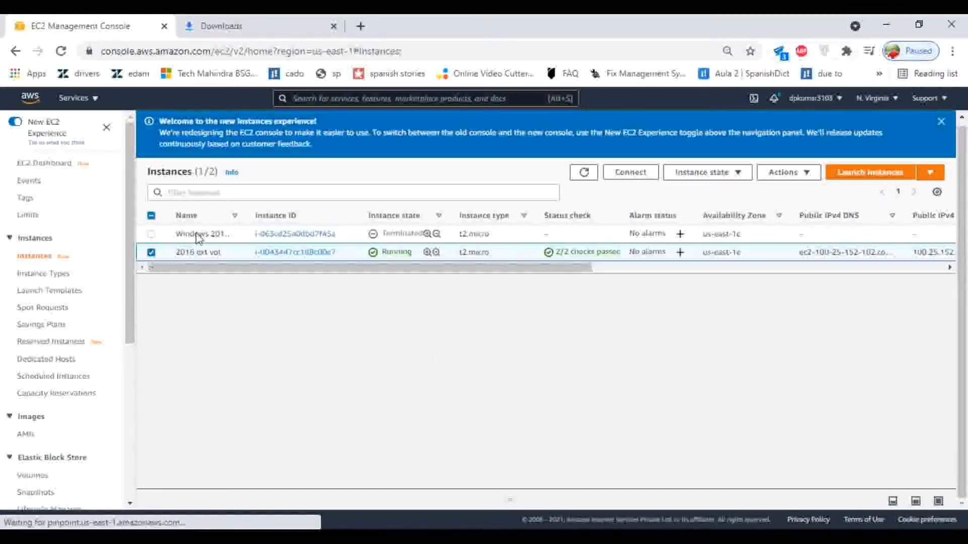
left_click(631, 173)
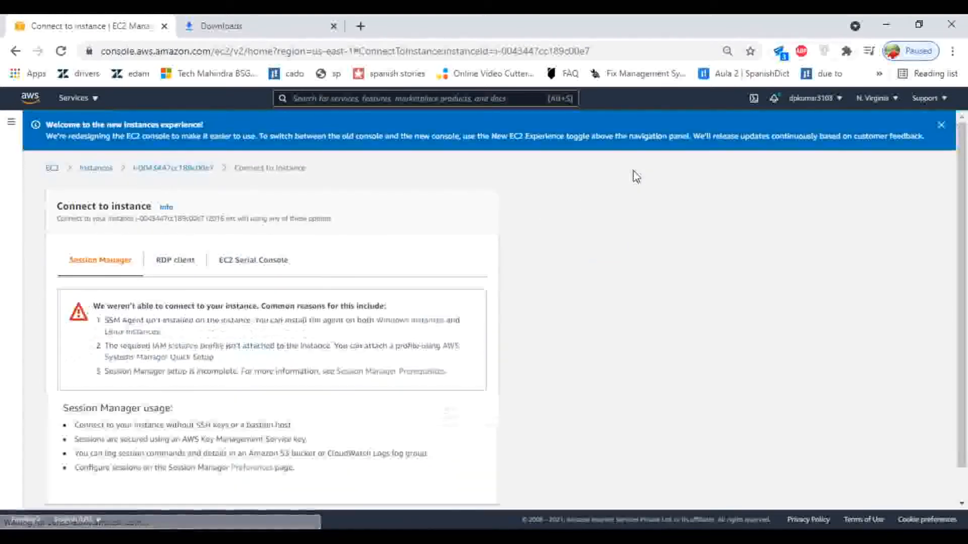
left_click(174, 262)
scroll(380, 302, "down", 1)
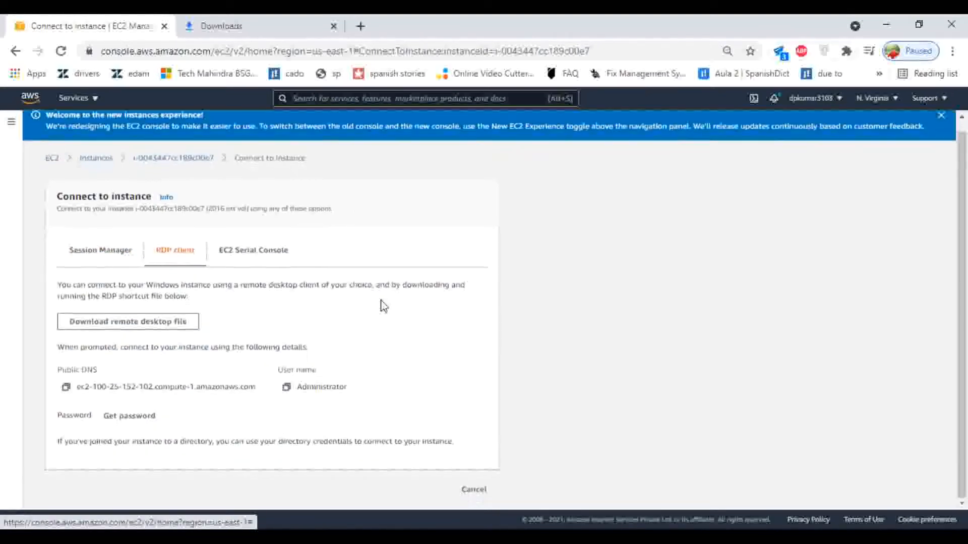
Step: Decrypt the instance's Windows administrator password using the winkey1.pem key pair file
left_click(126, 415)
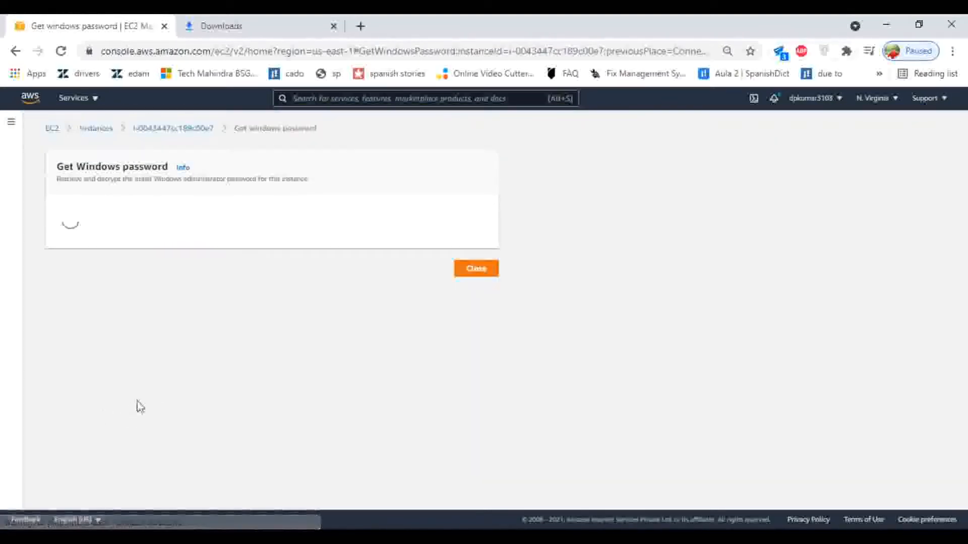
left_click(100, 312)
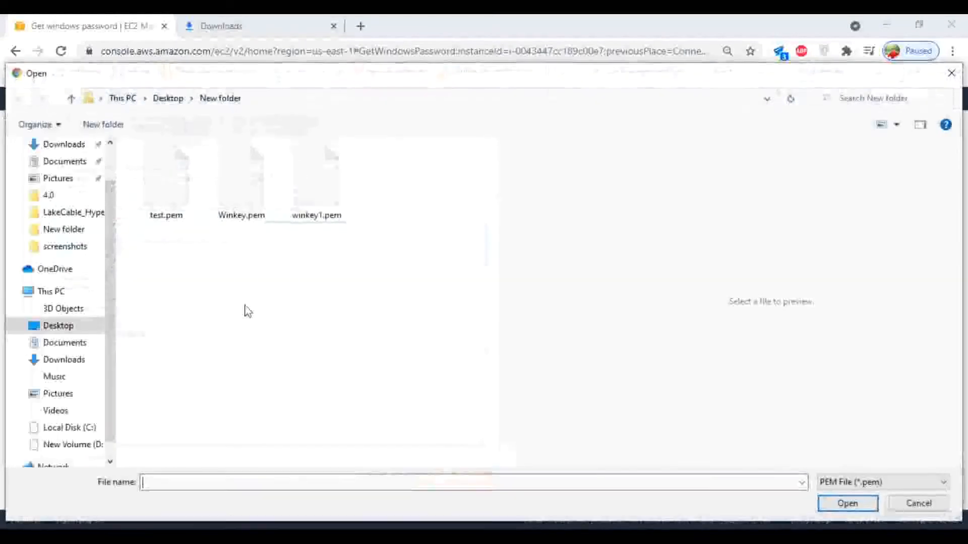
left_click(318, 207)
left_click(847, 503)
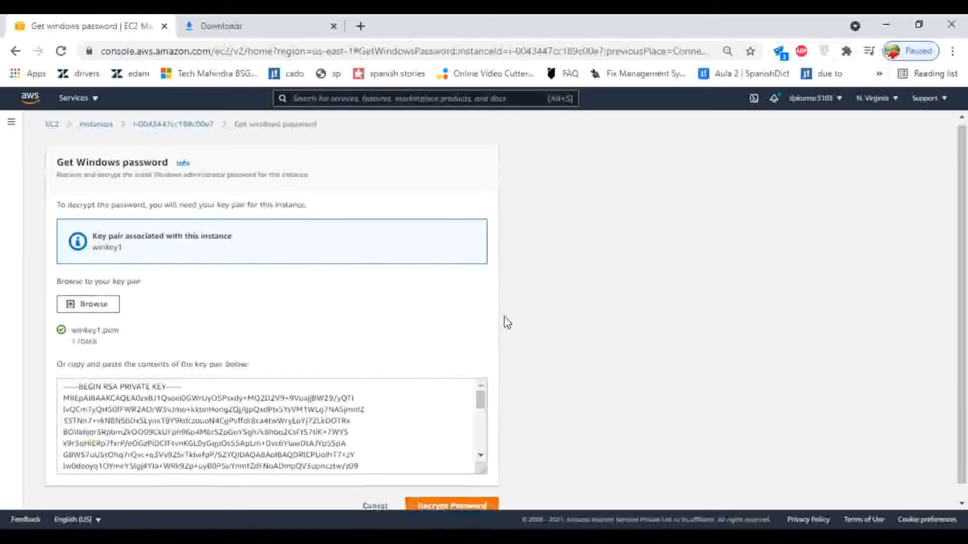
scroll(489, 353, "down", 1)
left_click(456, 492)
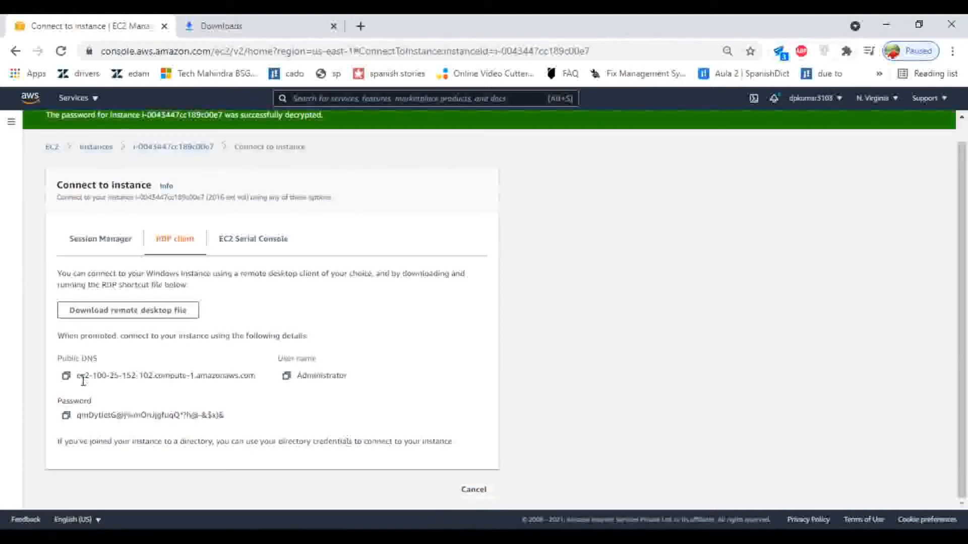
Step: Copy the decrypted password and paste it over the old password in the untitled Notepad note
left_click(66, 415)
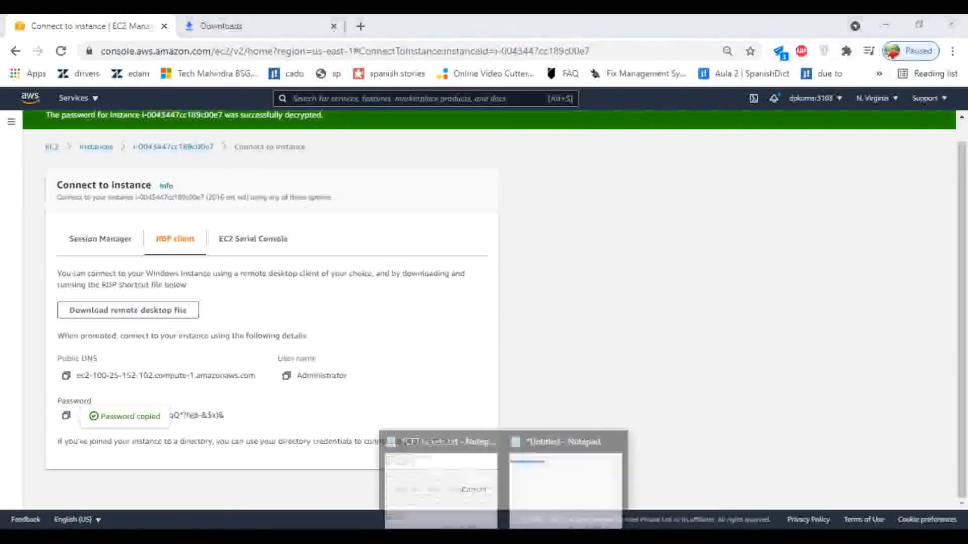
left_click(567, 482)
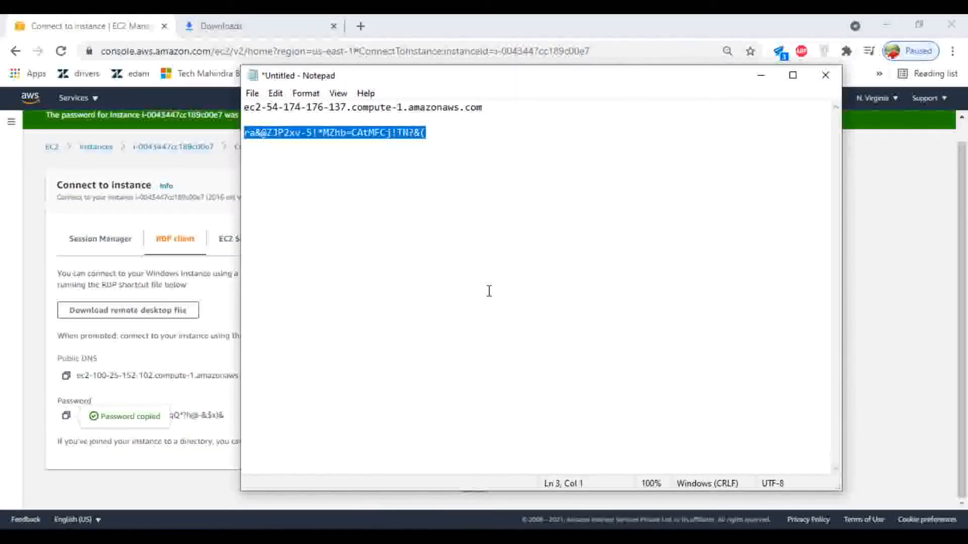
key("ctrl+v")
left_click(873, 259)
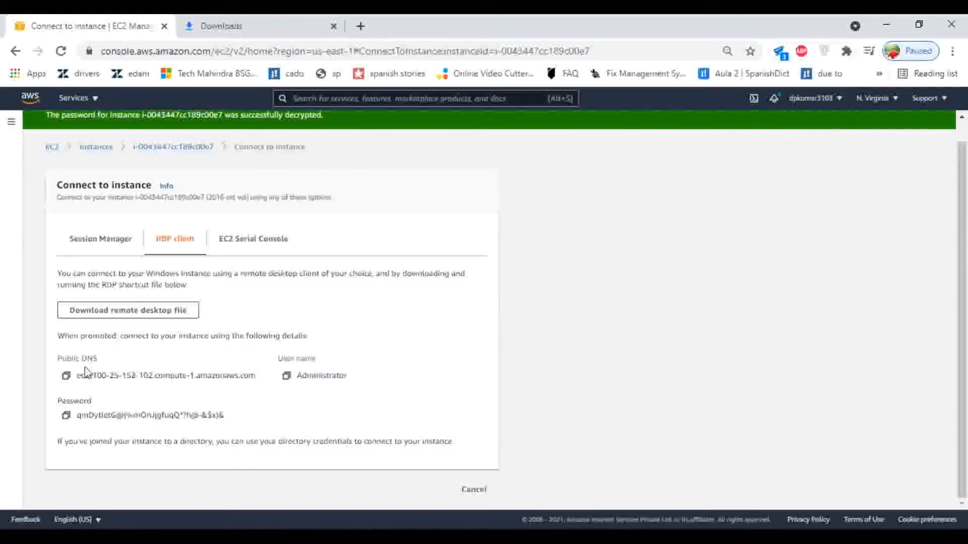
Step: Copy the instance's public DNS and paste it on a new line below the password in the Notepad note
left_click(66, 376)
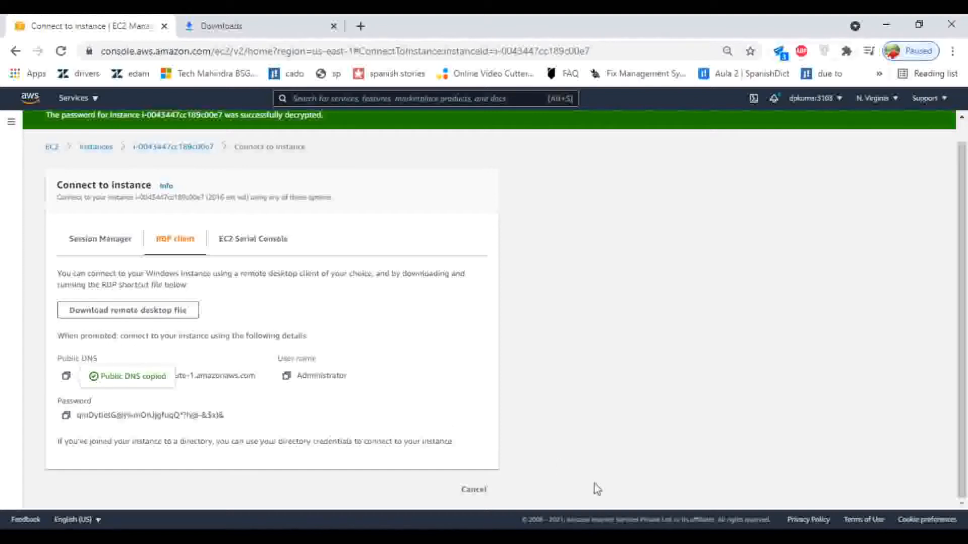
left_click(538, 449)
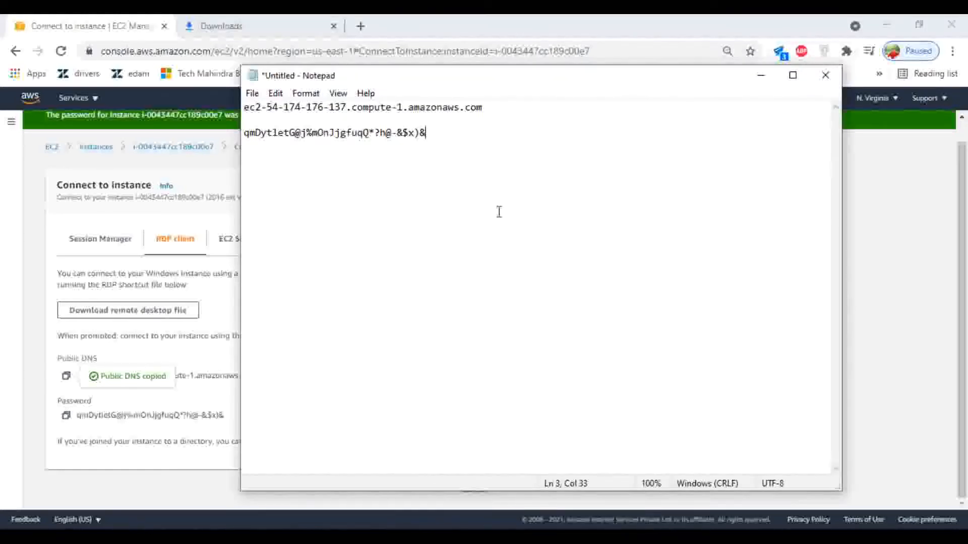
key("Return")
key("ctrl+v")
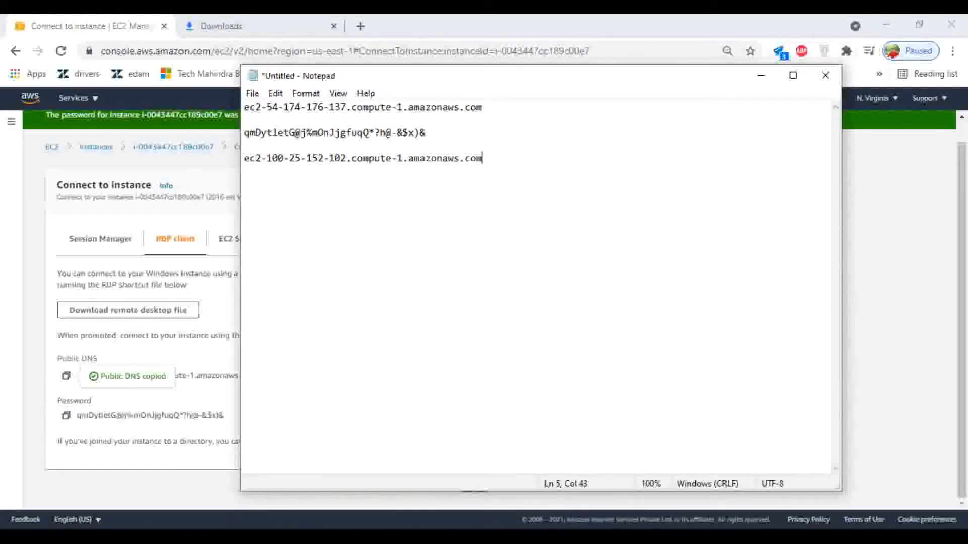
Step: Delete the outdated DNS address from the first line of the note
double_click(464, 107)
left_click(460, 111)
left_click_drag(487, 109, 180, 105)
key("BackSpace")
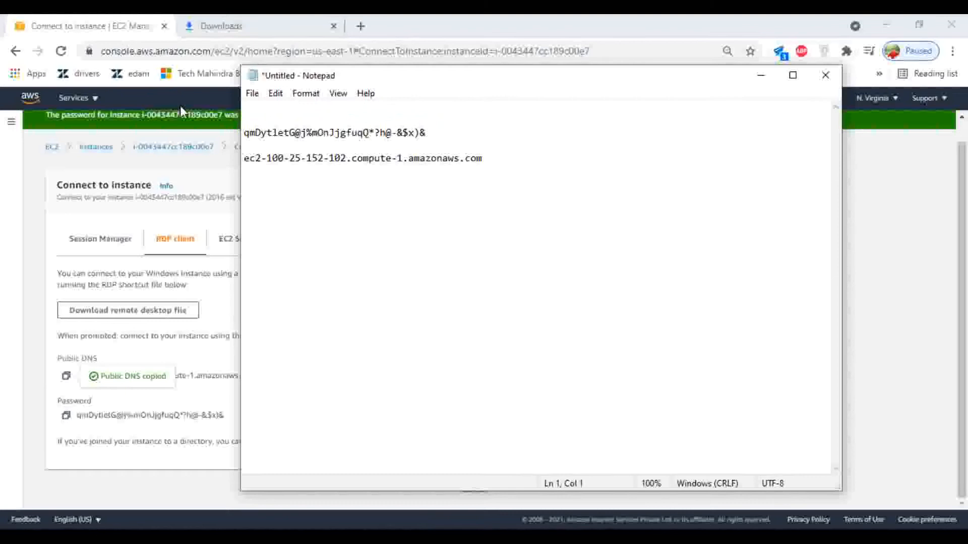
Step: Switch to the EC2 console, leave the connection page and select the 2016 ext vol instance in the instances list
left_click(36, 297)
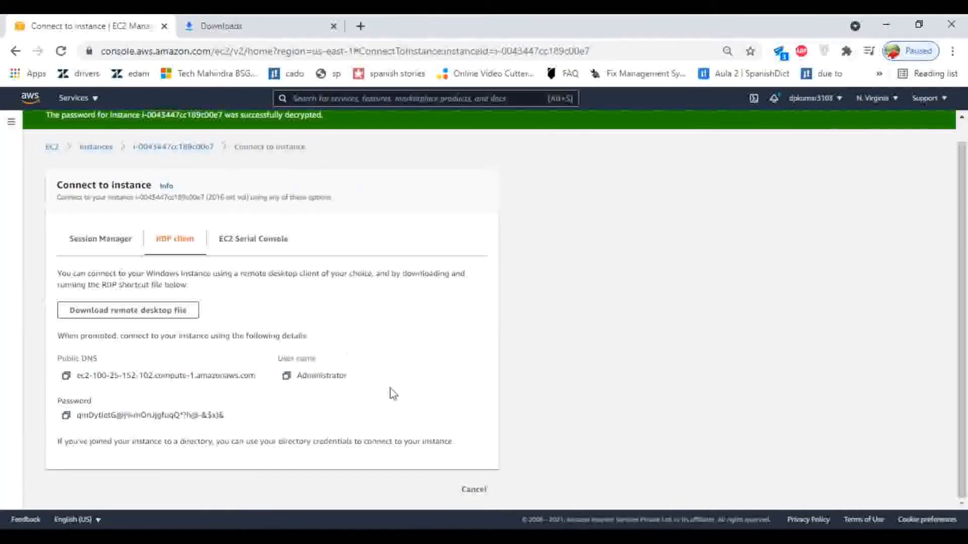
left_click(474, 490)
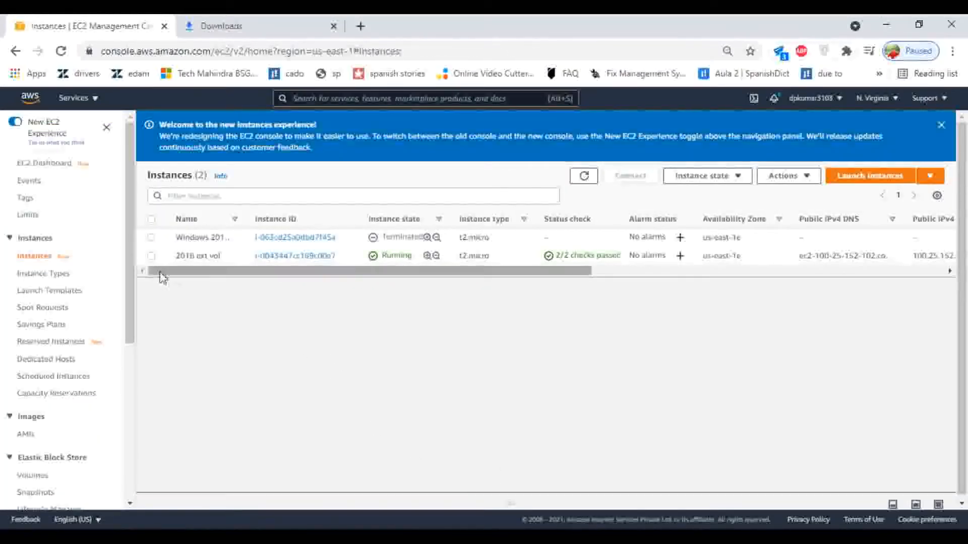
left_click(151, 256)
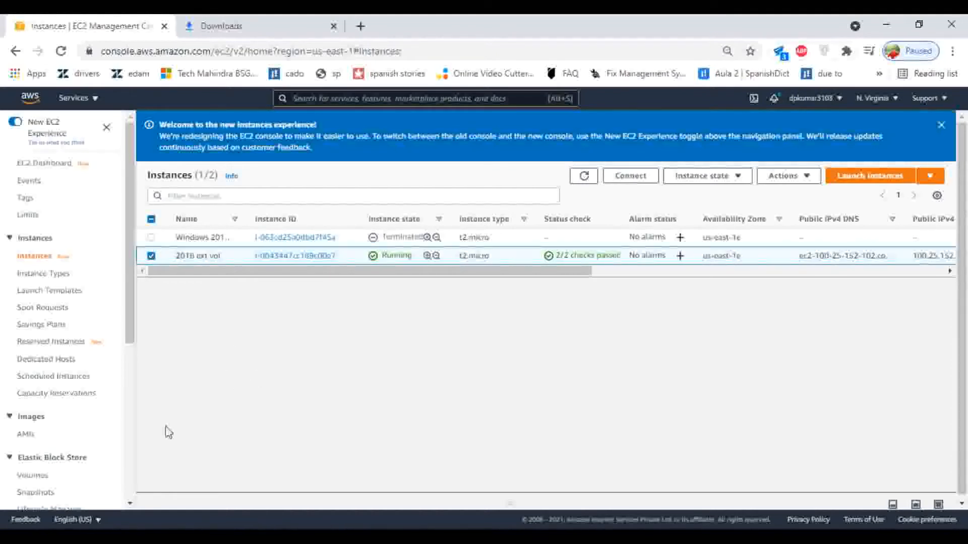
Step: Search Windows for "remote" and open Remote Desktop Connection
key("super")
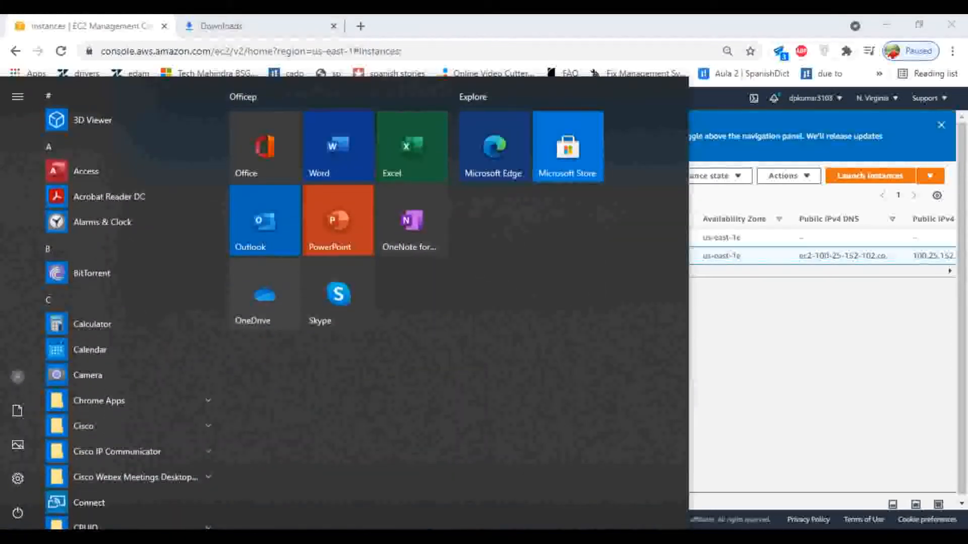
type("remote")
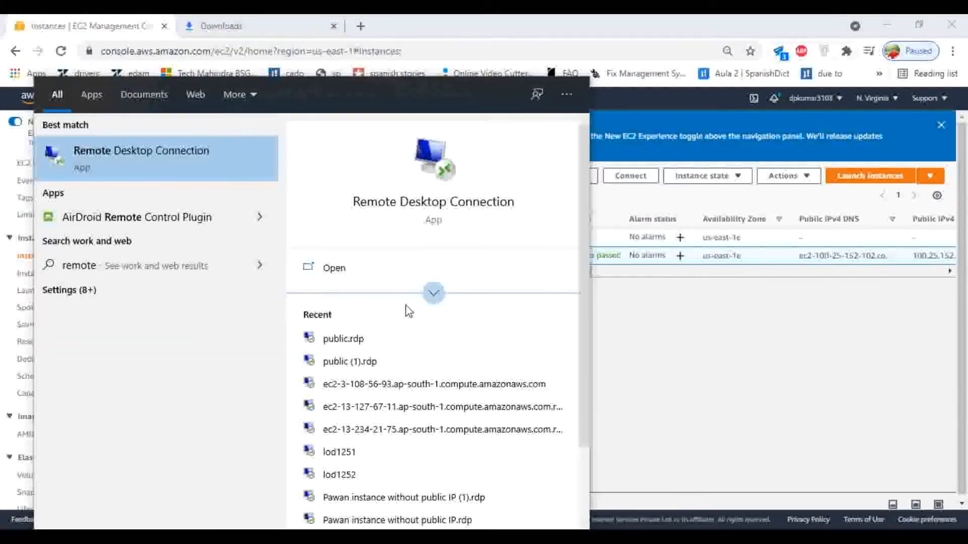
left_click(335, 274)
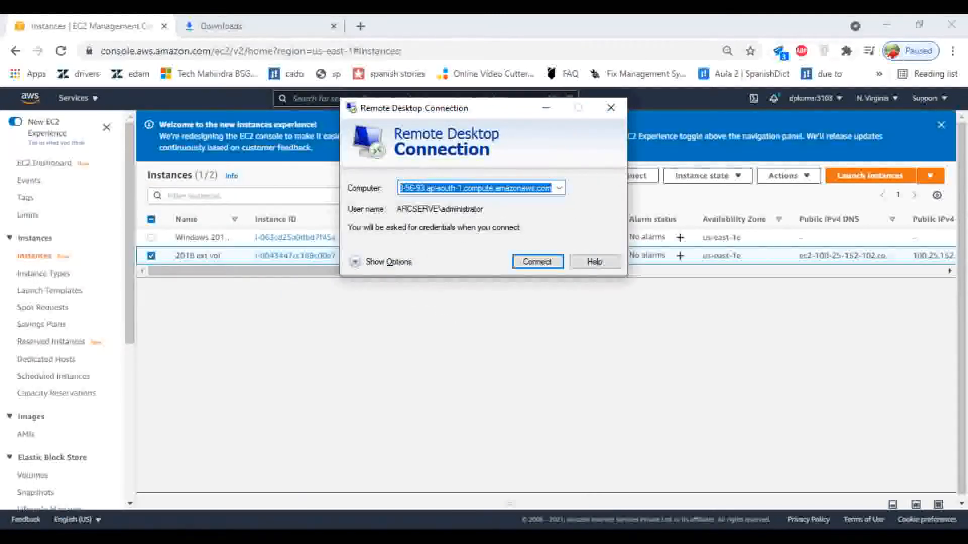
Step: Copy the DNS address from the Notepad note and set the remote computer to ec2-100-25-152-102.compute-1.amazonaws.com
left_click(565, 466)
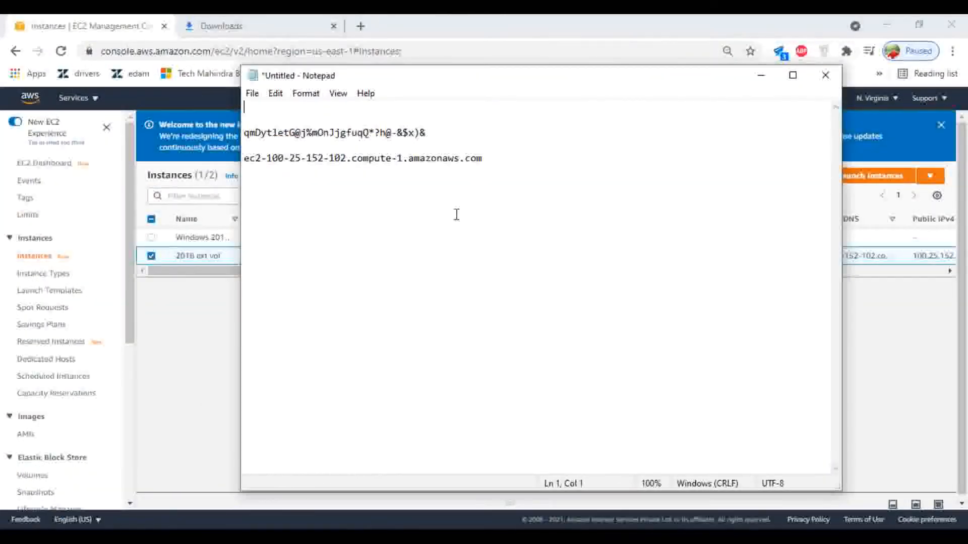
left_click_drag(484, 157, 244, 150)
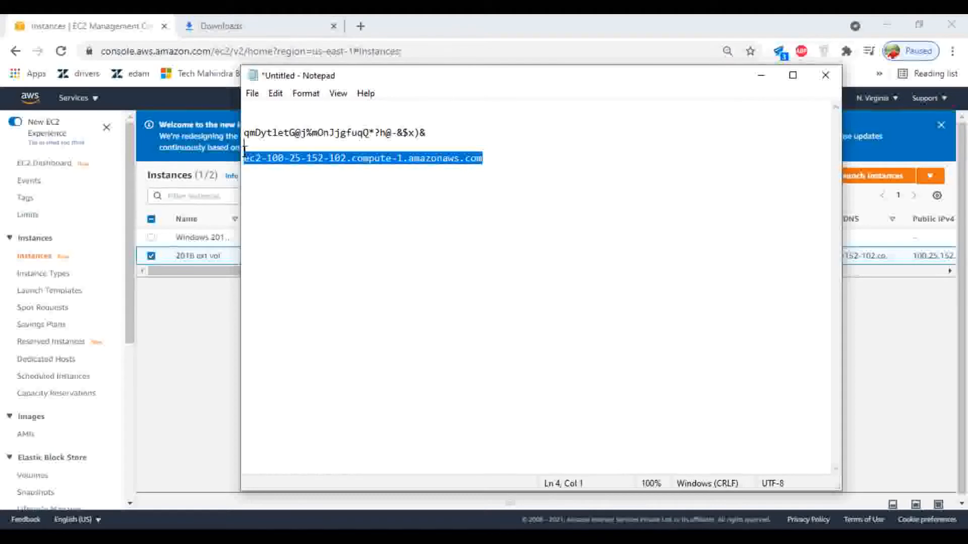
key("ctrl+c")
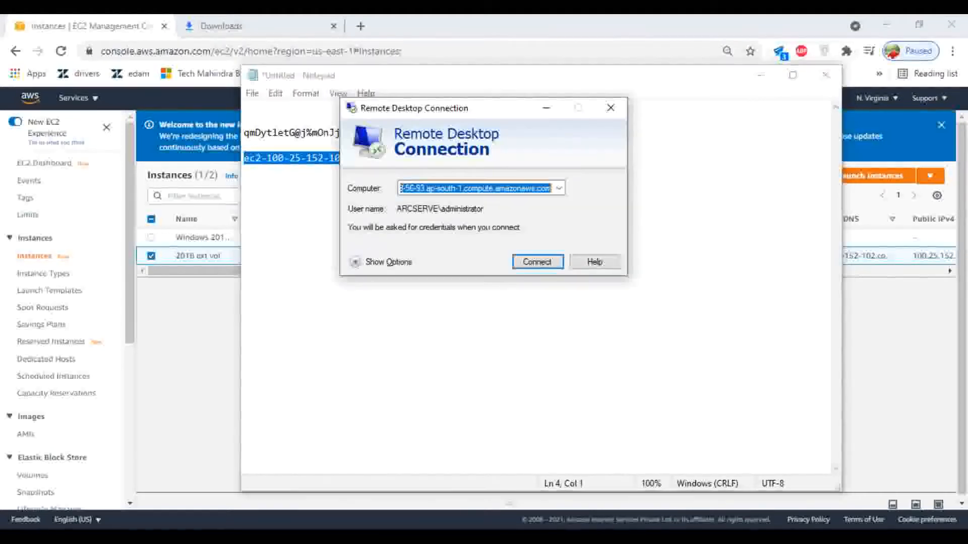
key("alt+Tab")
key("BackSpace")
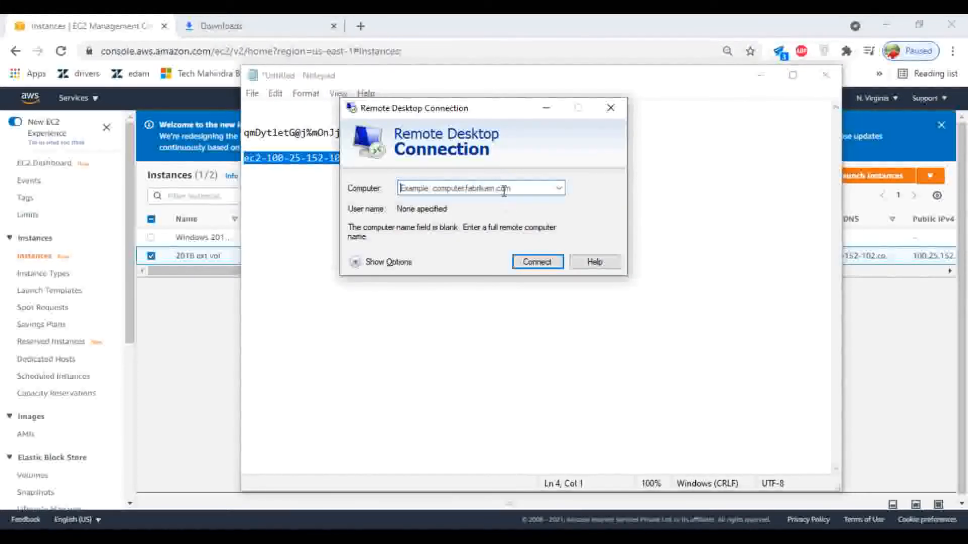
left_click(504, 188)
mouse_move(535, 503)
left_click(539, 484)
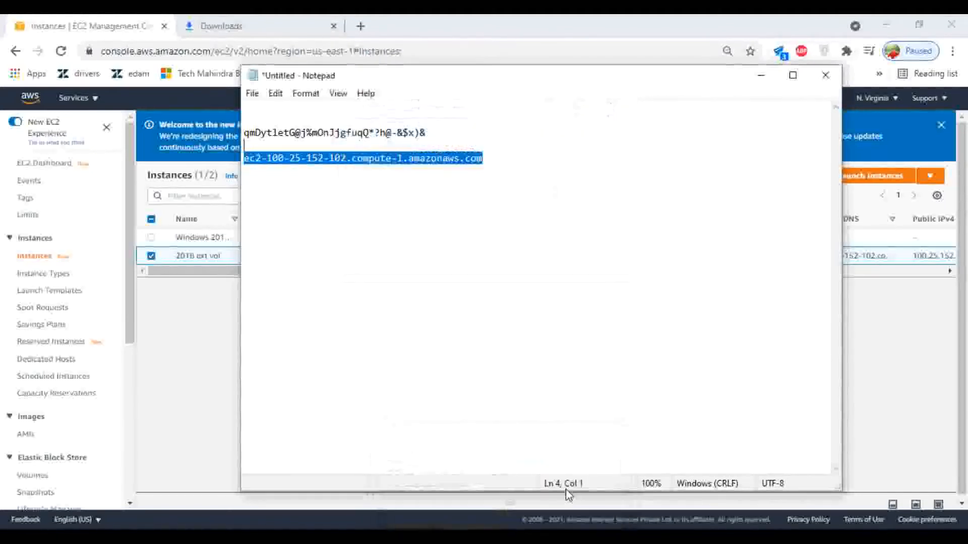
right_click(344, 168)
left_click(359, 207)
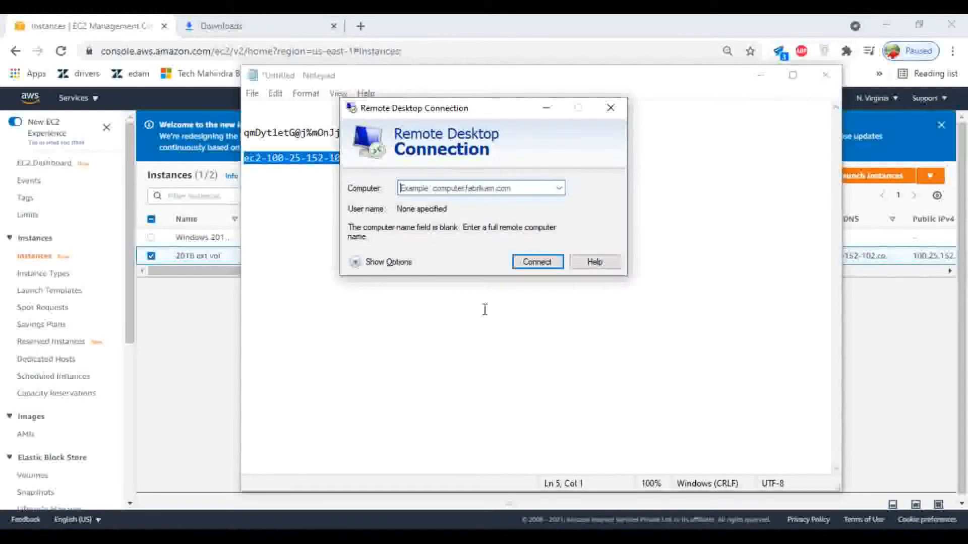
key("ctrl+v")
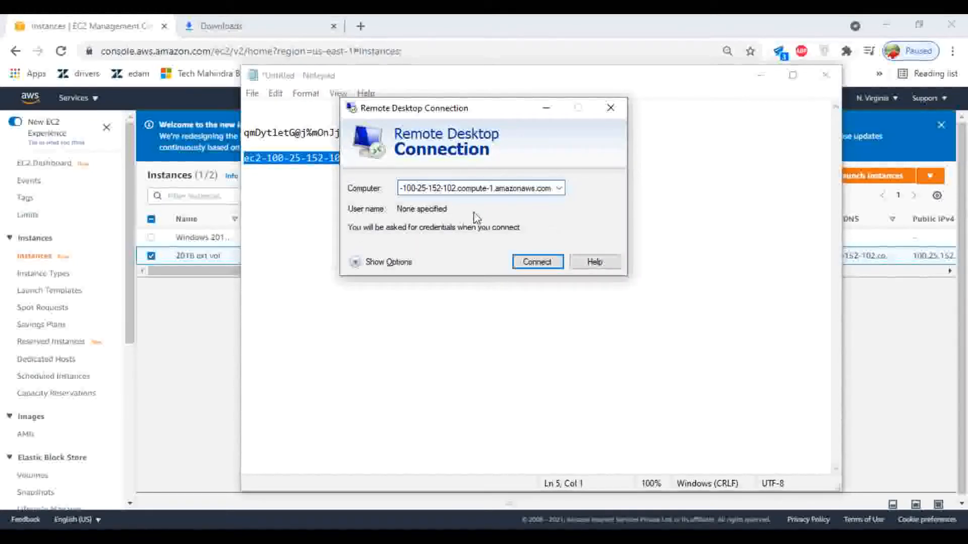
Step: Try to connect to the instance by entering the decrypted password from Notepad for the preselected account
left_click(536, 263)
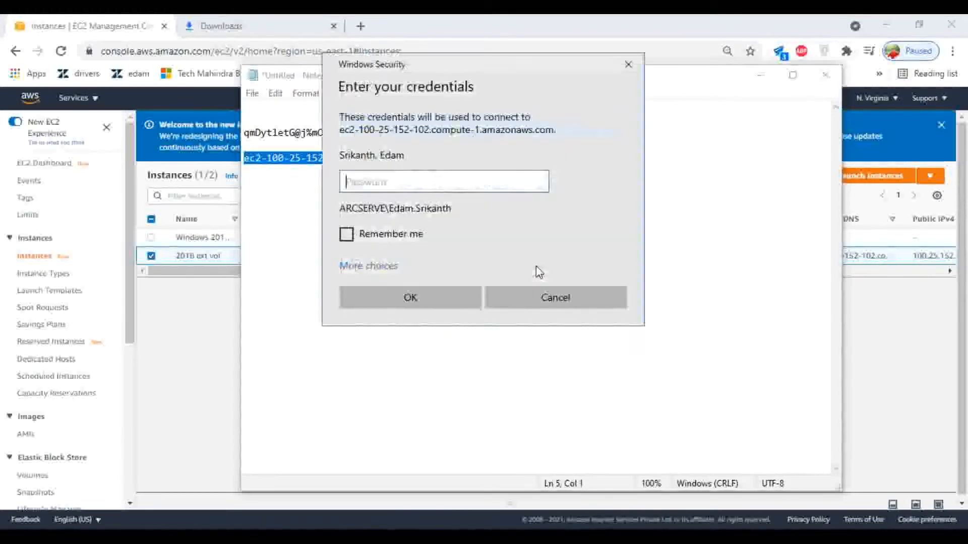
left_click(270, 130)
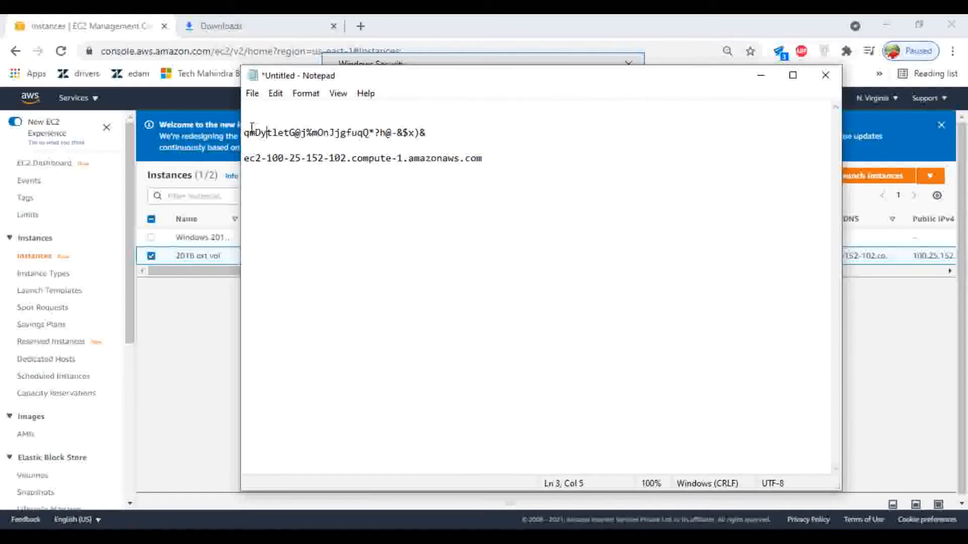
left_click_drag(244, 132, 426, 131)
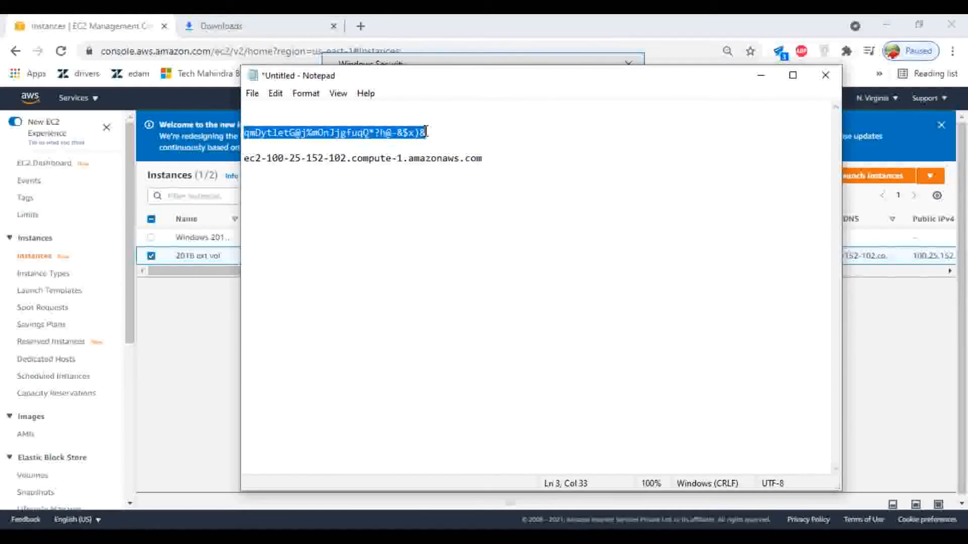
key("alt+Tab")
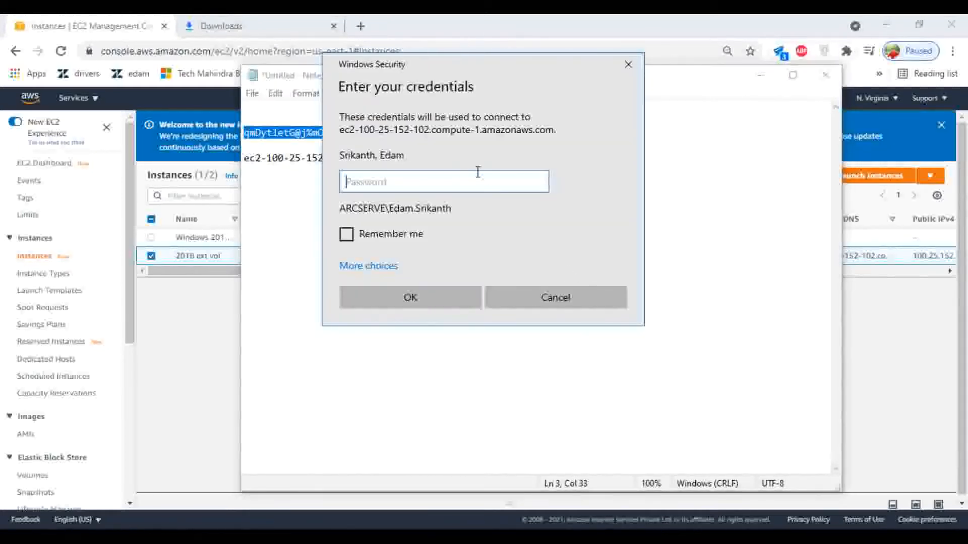
key("ctrl+v")
left_click(391, 296)
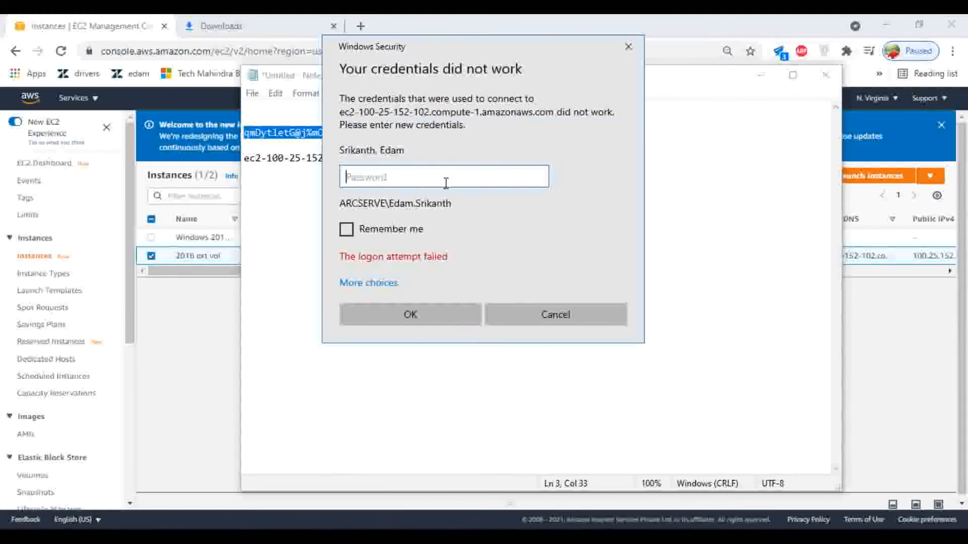
key("ctrl+v")
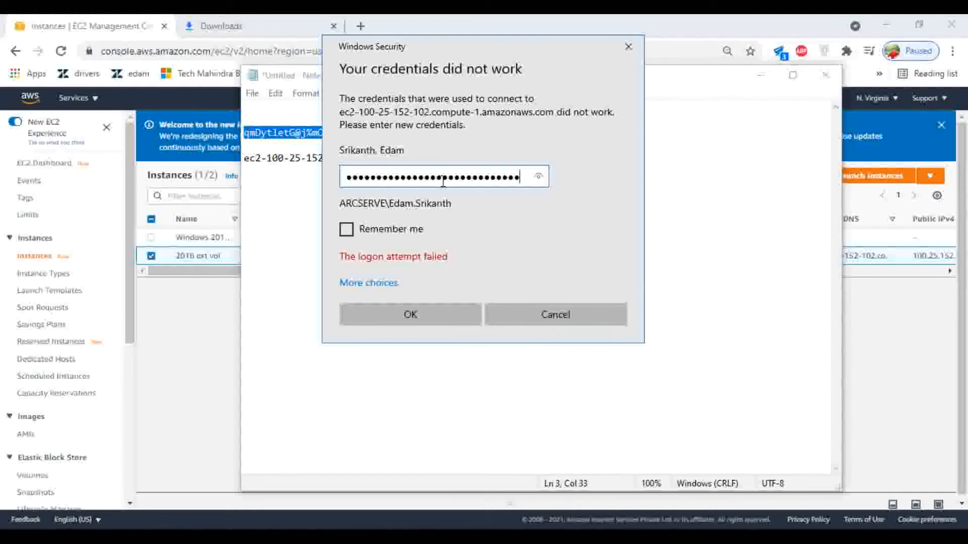
left_click(395, 315)
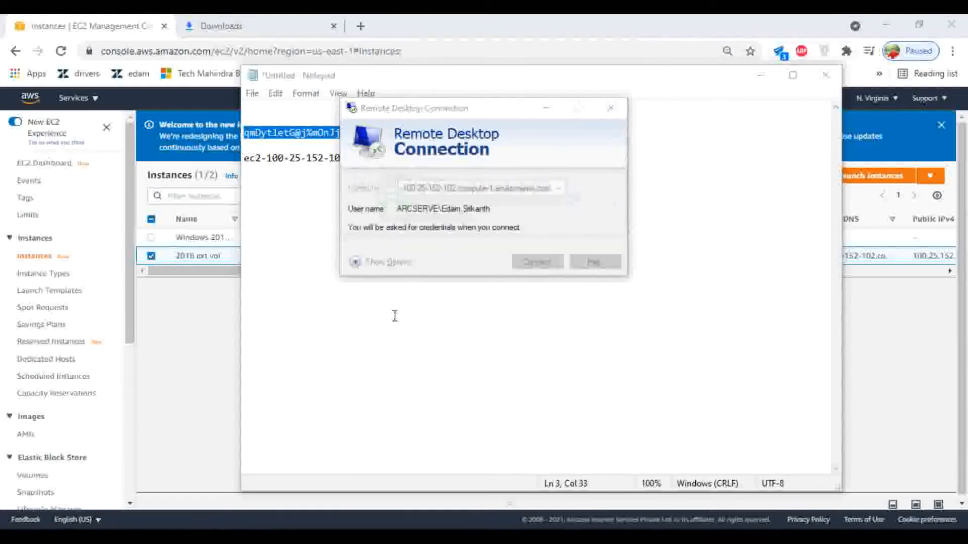
left_click(397, 282)
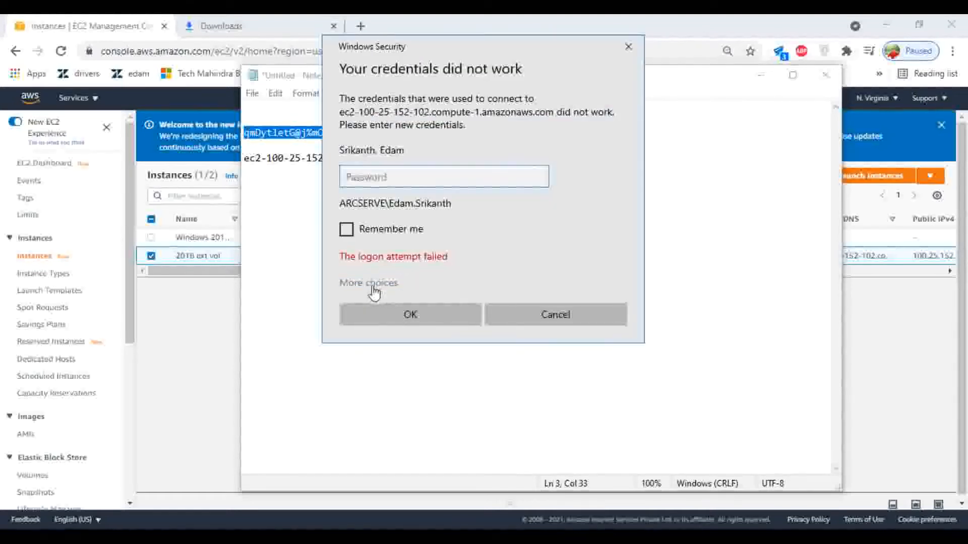
left_click(423, 360)
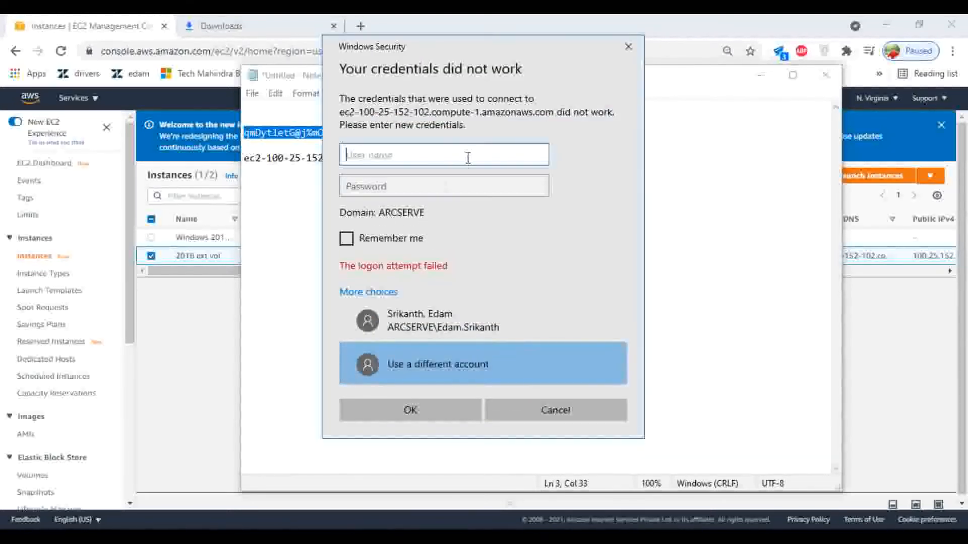
left_click(565, 409)
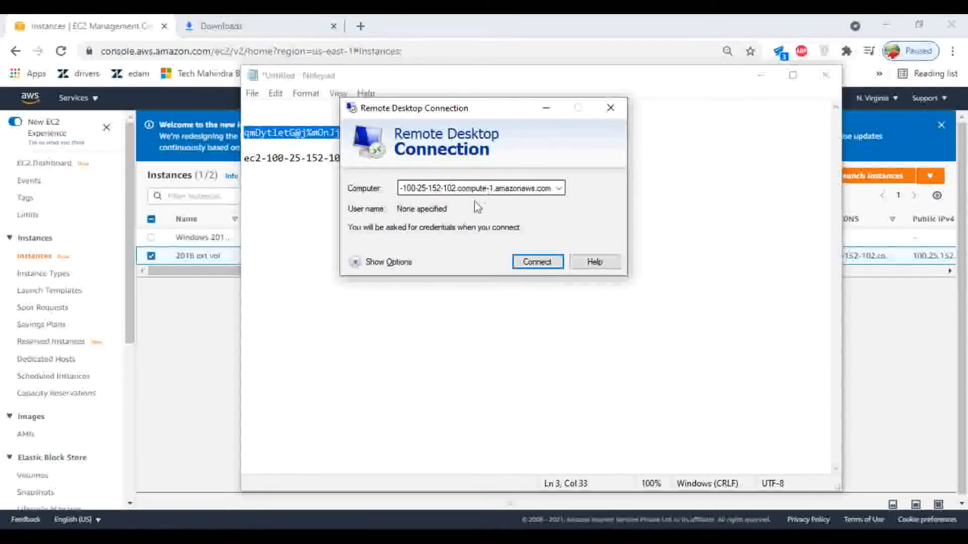
Step: Try again to connect to ec2-100-25-152-102.compute-1.amazonaws.com with the decrypted password for the preselected account, and close Remote Desktop Connection
left_click(496, 188)
left_click(495, 188)
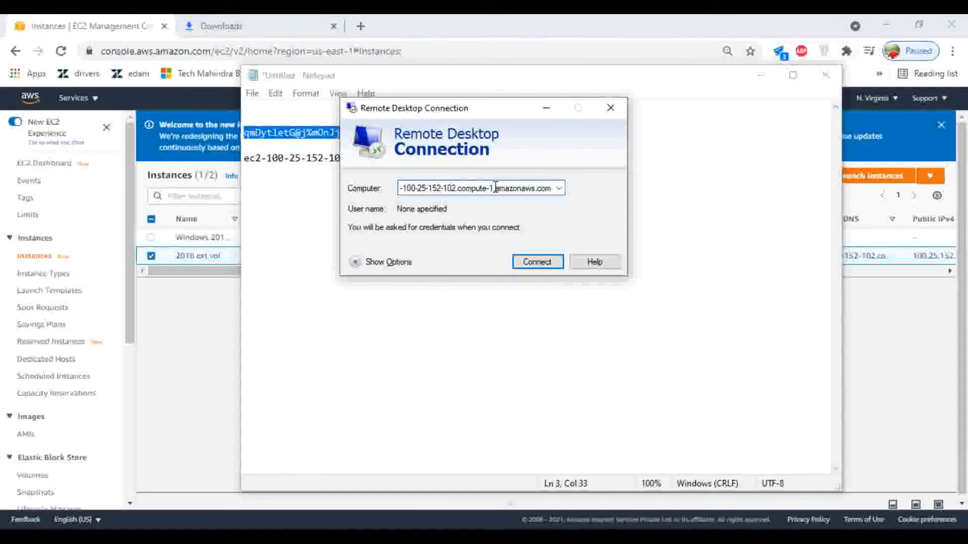
key("Home")
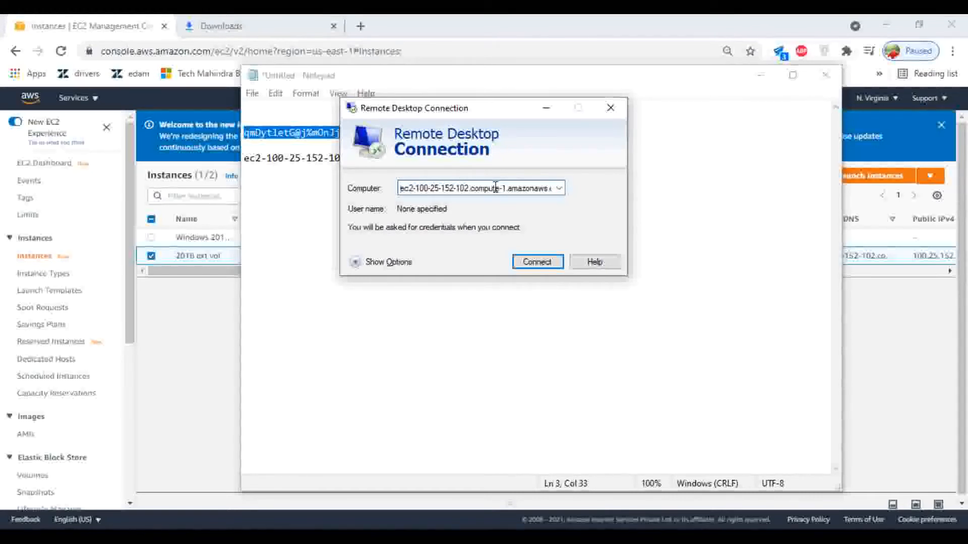
left_click(533, 262)
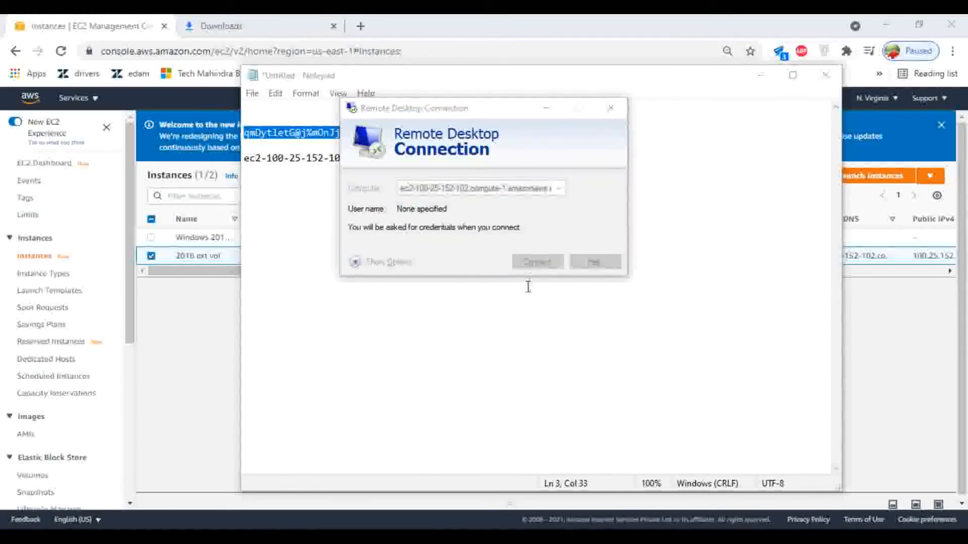
key("ctrl+v")
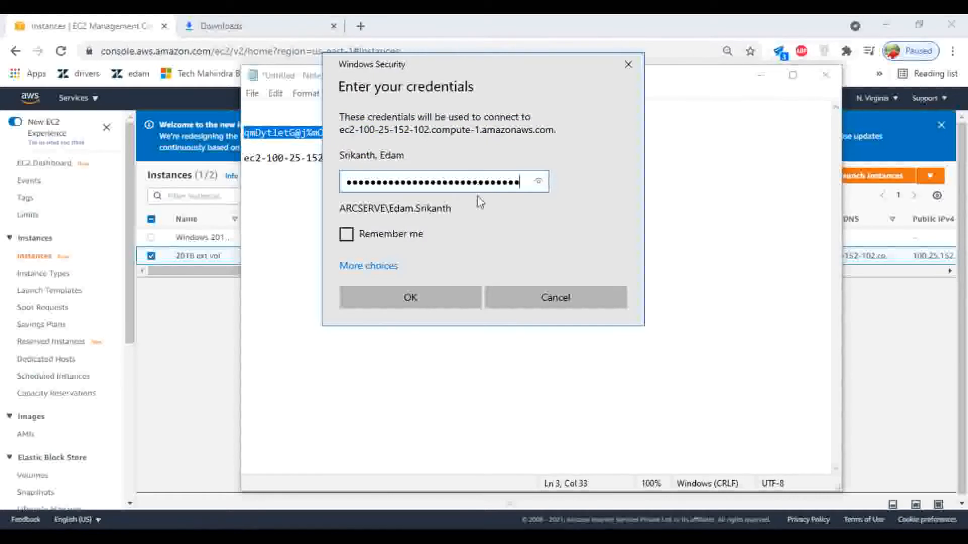
left_click(428, 297)
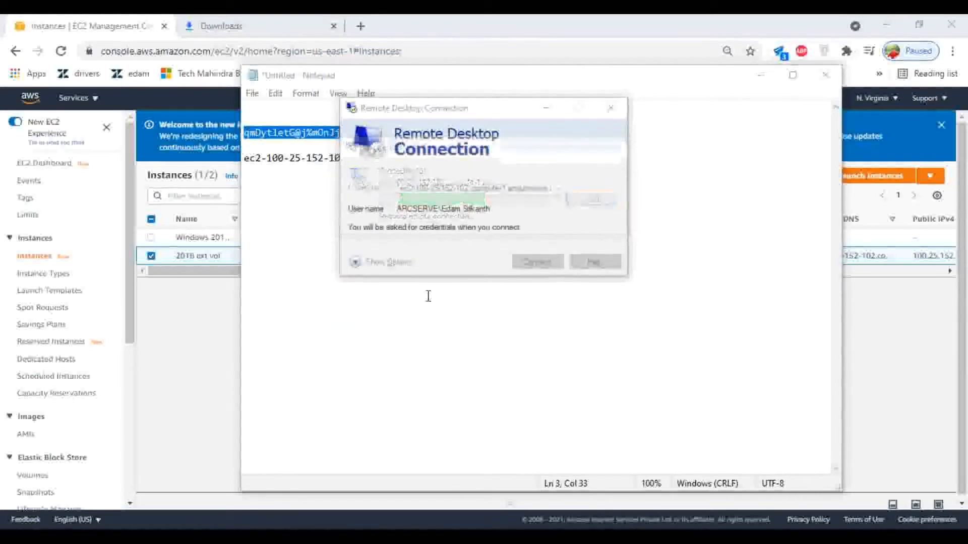
left_click(559, 312)
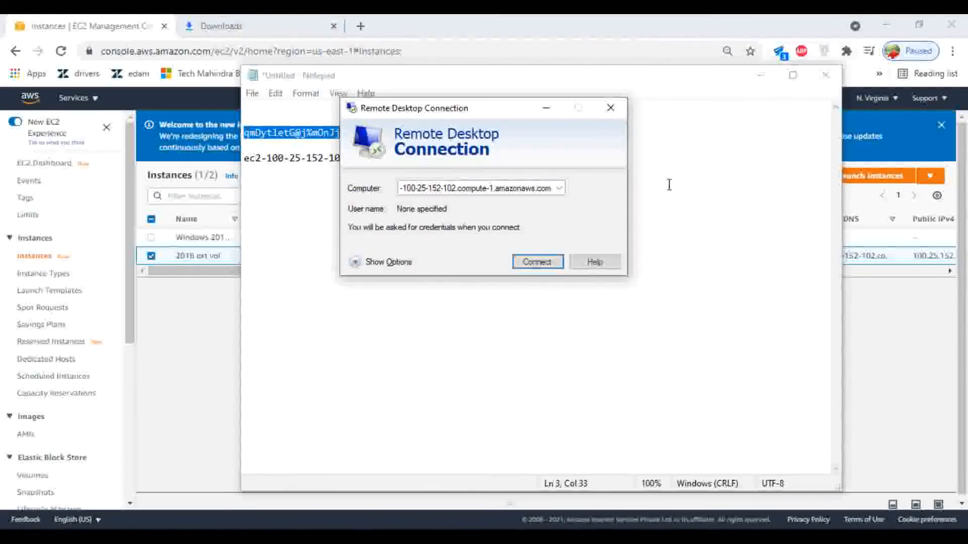
left_click(610, 108)
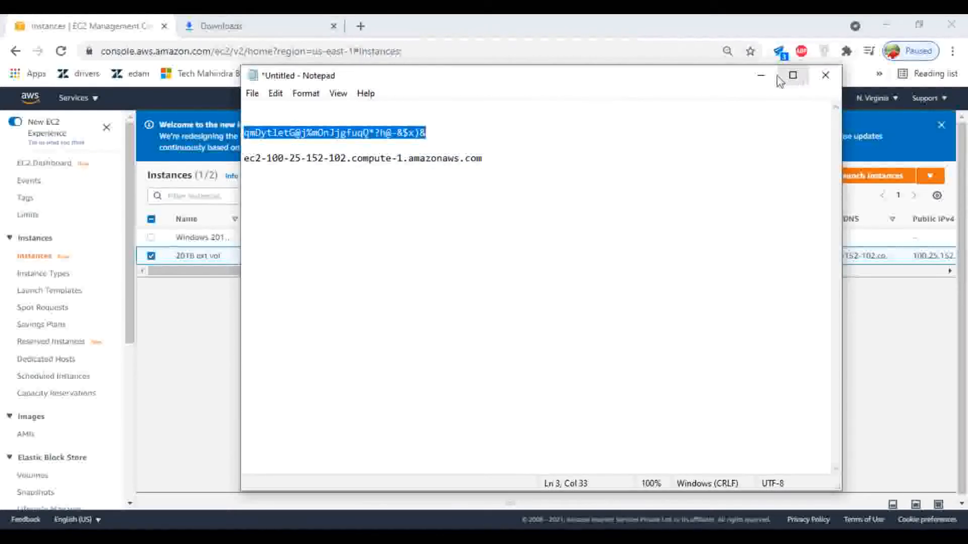
Step: Minimize the Notepad note and open the RDP client connection details of the 2016 ext vol instance
left_click(762, 75)
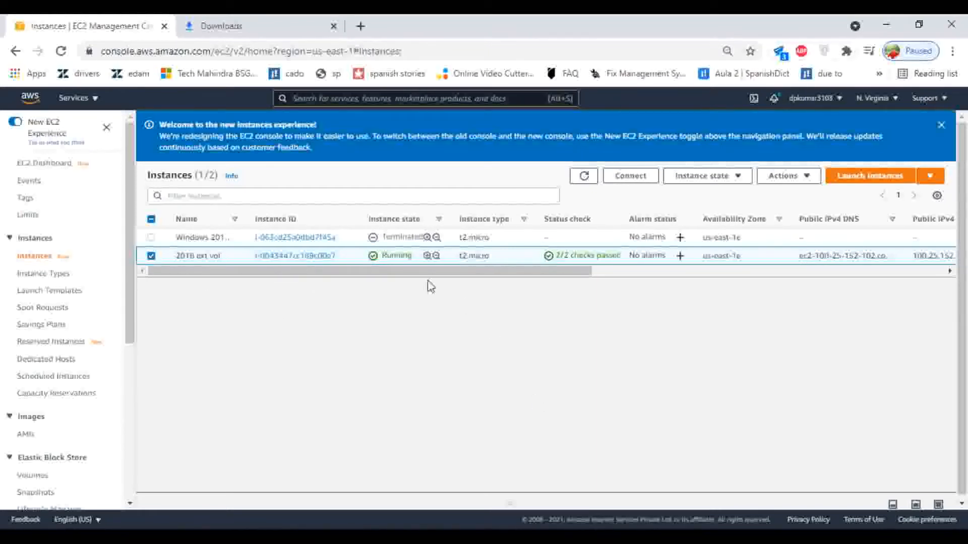
left_click(227, 256)
left_click(316, 315)
left_click(636, 179)
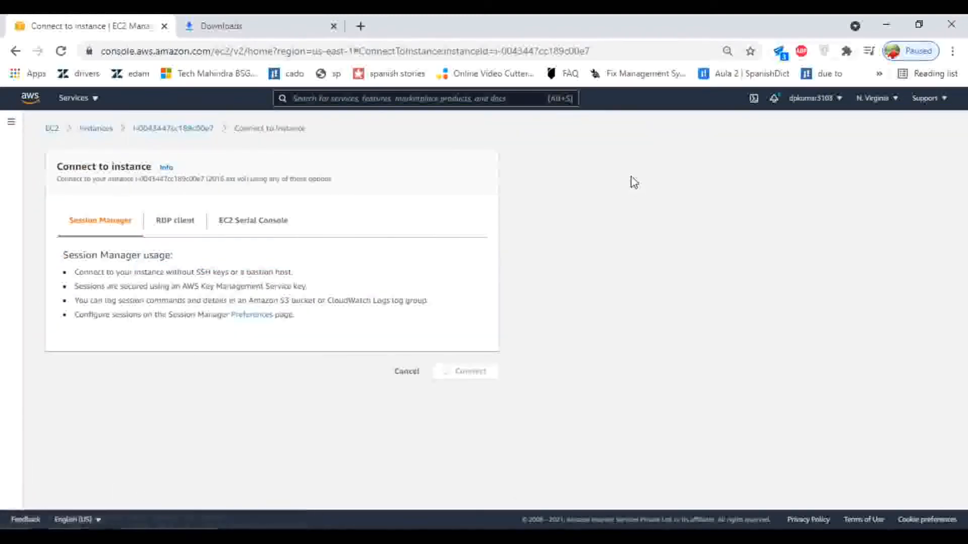
left_click(167, 223)
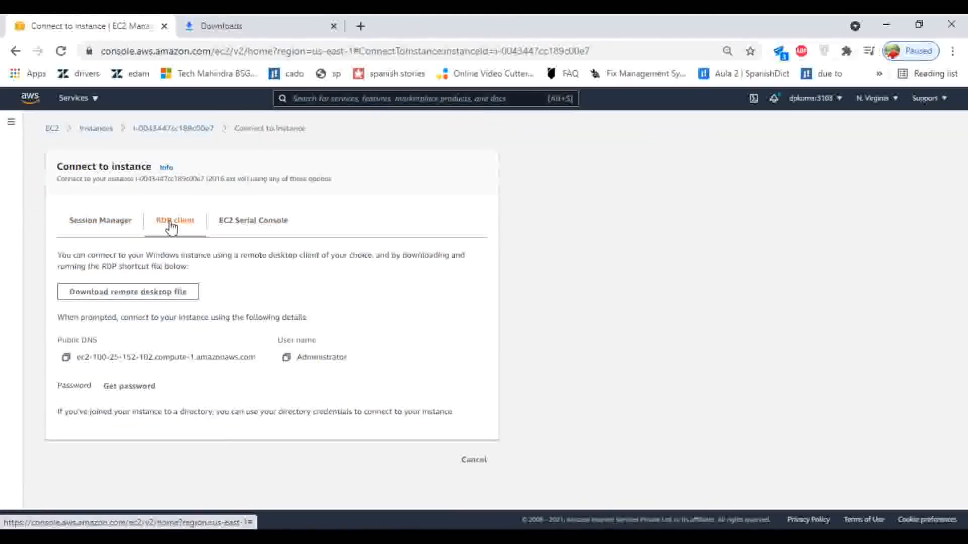
Step: Download the remote desktop file 2016 ext vol.rdp into the New folder on the Desktop
left_click(154, 293)
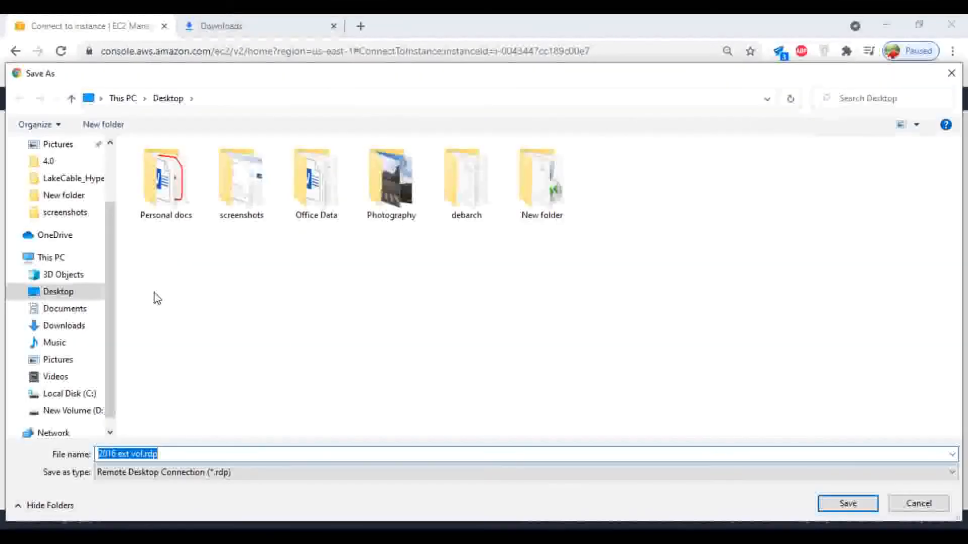
double_click(536, 172)
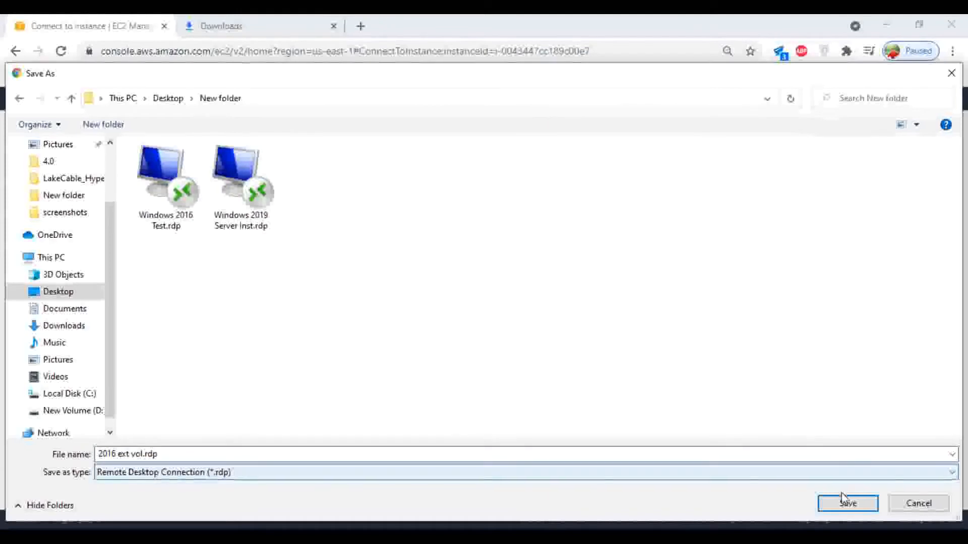
left_click(842, 507)
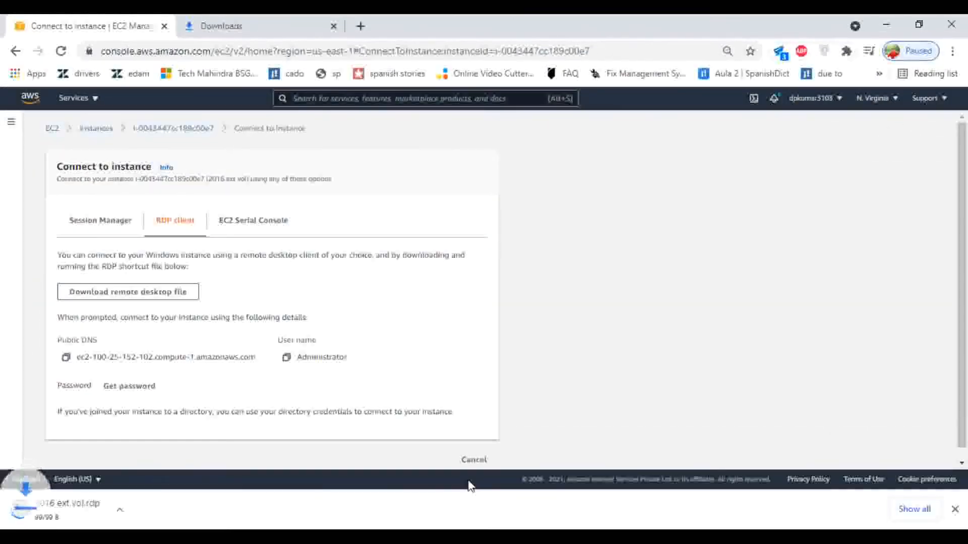
Step: Open the downloaded 2016 ext vol.rdp and connect to the instance, entering the Administrator account's password
left_click(72, 510)
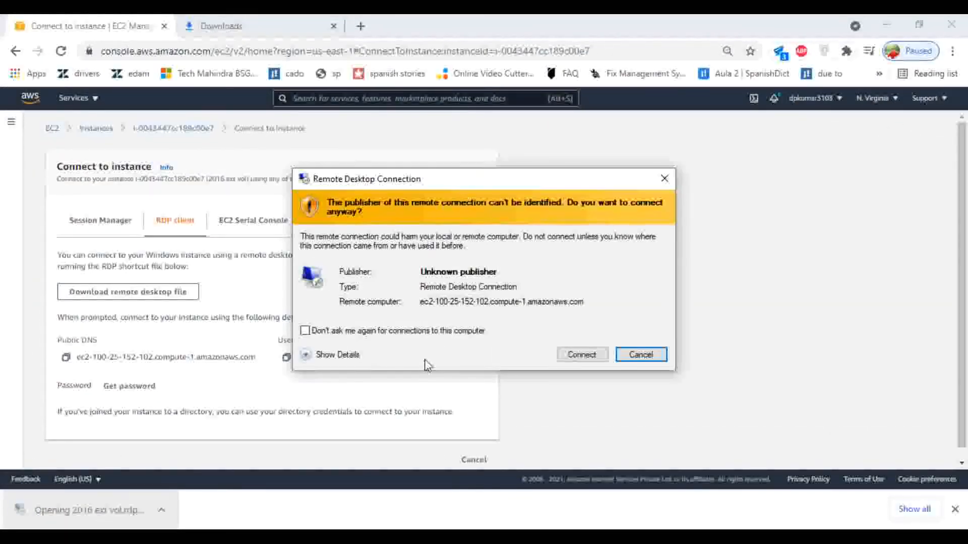
left_click(581, 355)
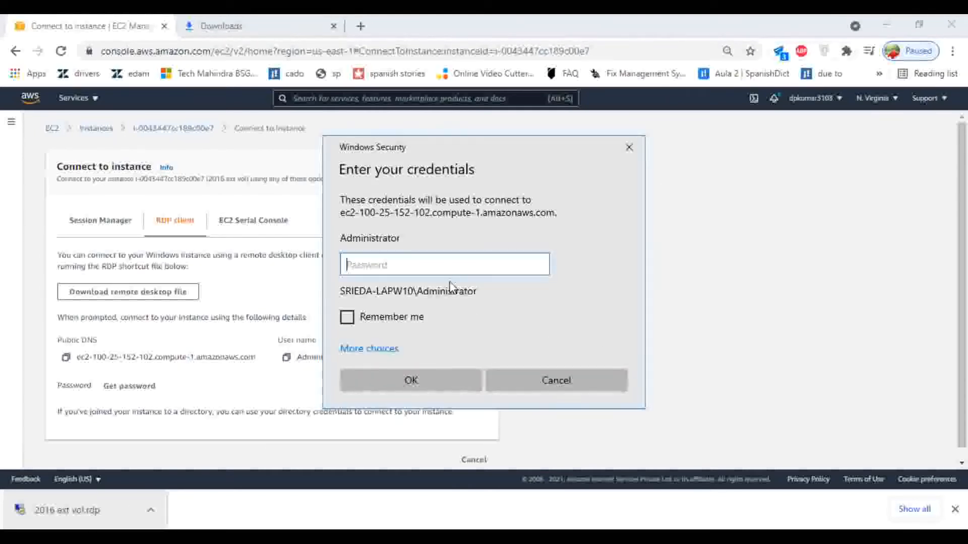
key("ctrl+v")
left_click(424, 380)
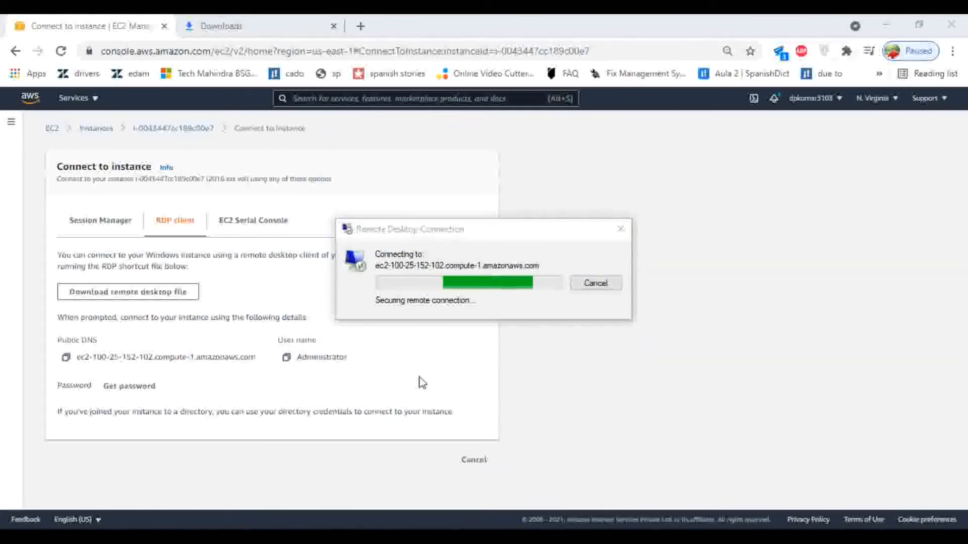
left_click(529, 395)
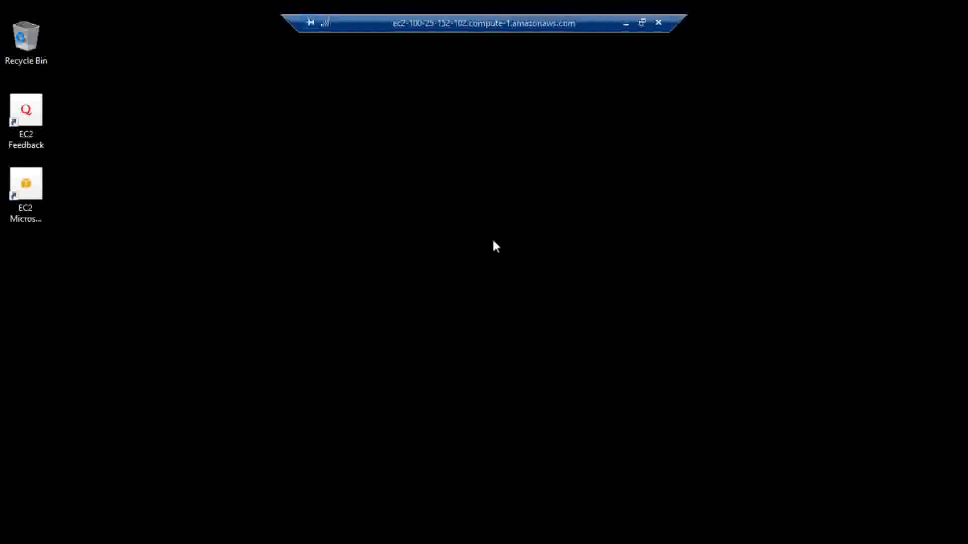
Step: Decline making the server discoverable on Network 2 and display its drives under This PC in File Explorer
left_click_drag(306, 234, 398, 218)
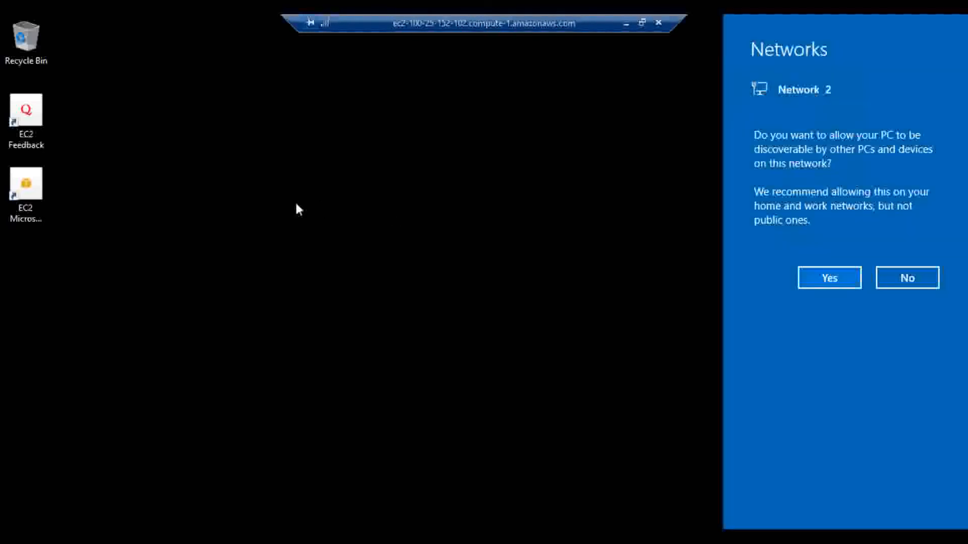
left_click(902, 276)
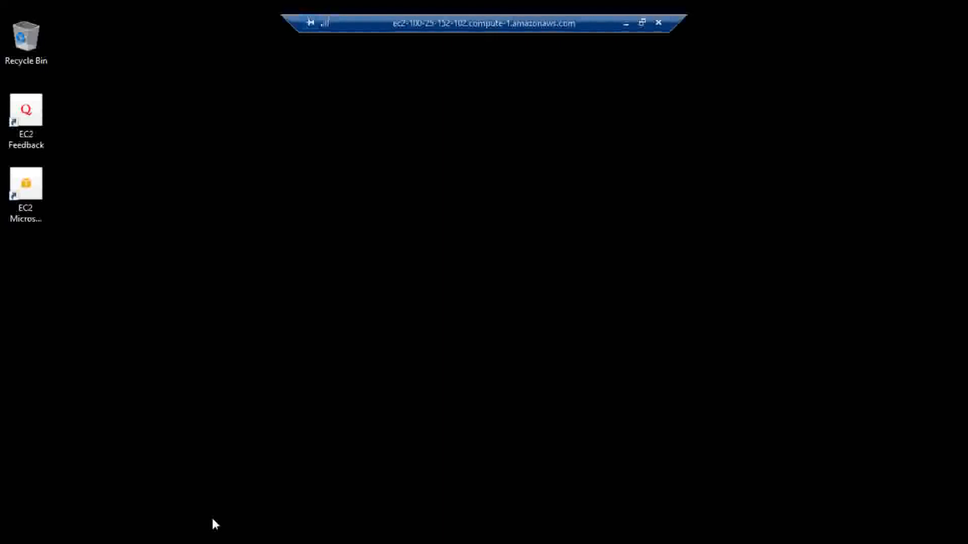
key("super+e")
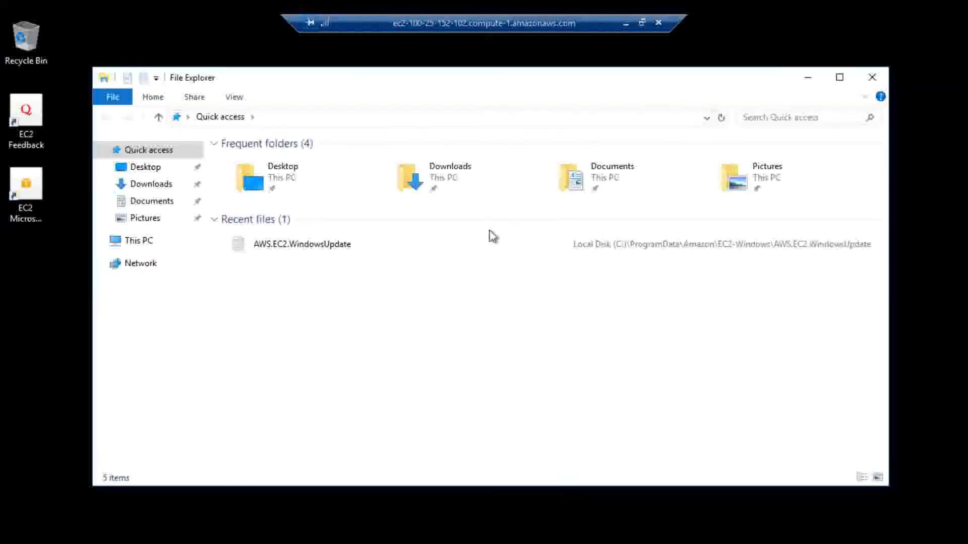
left_click(134, 241)
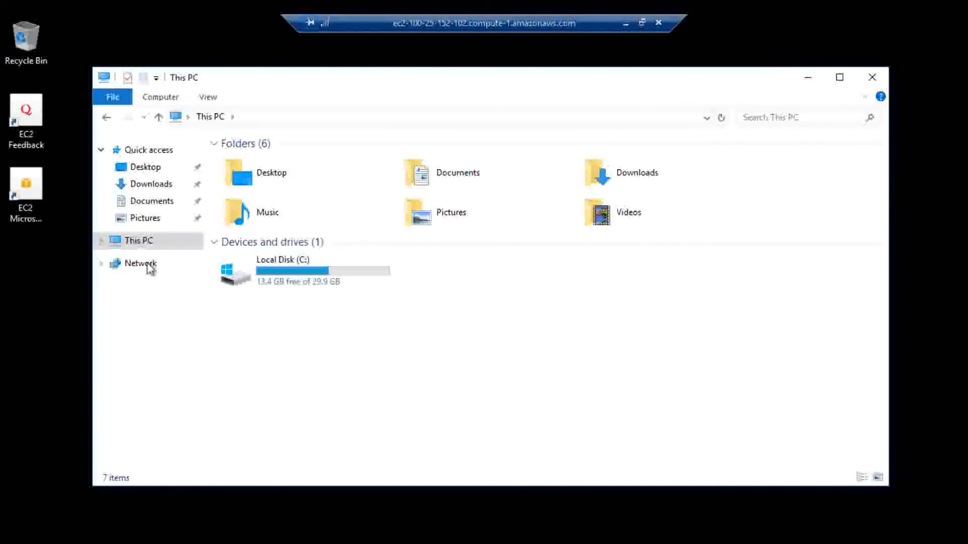
left_click(102, 242)
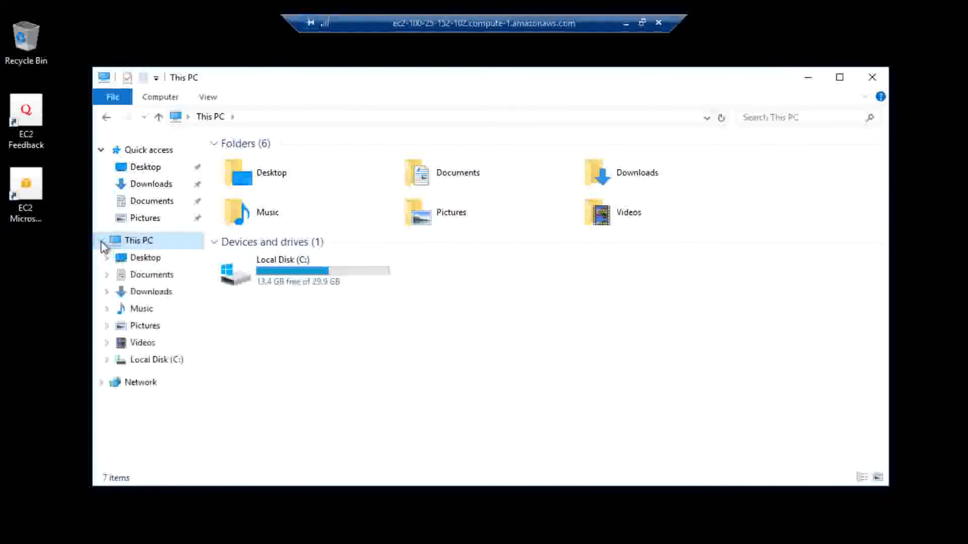
left_click(367, 313)
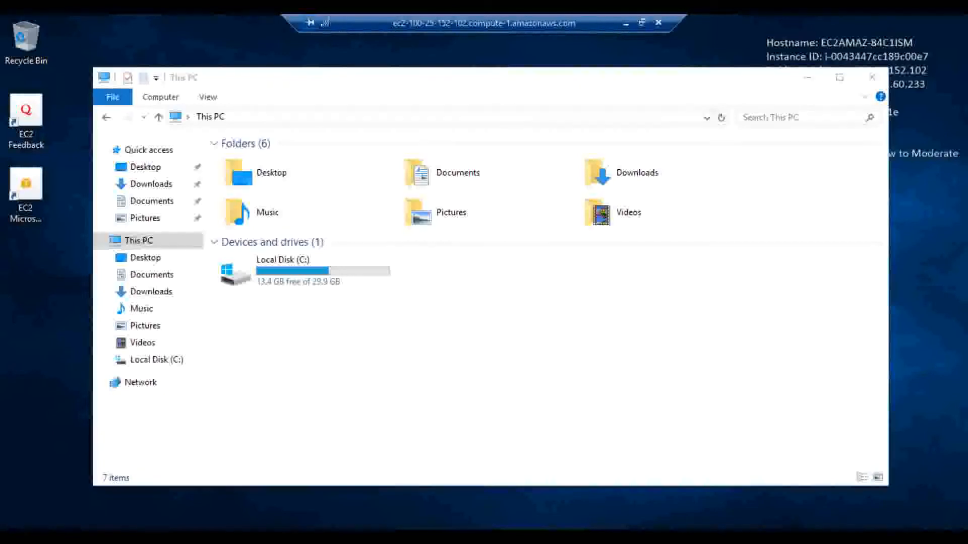
Step: Search Windows on the server for diskmgmt.msc and open Disk Management
key("super+s")
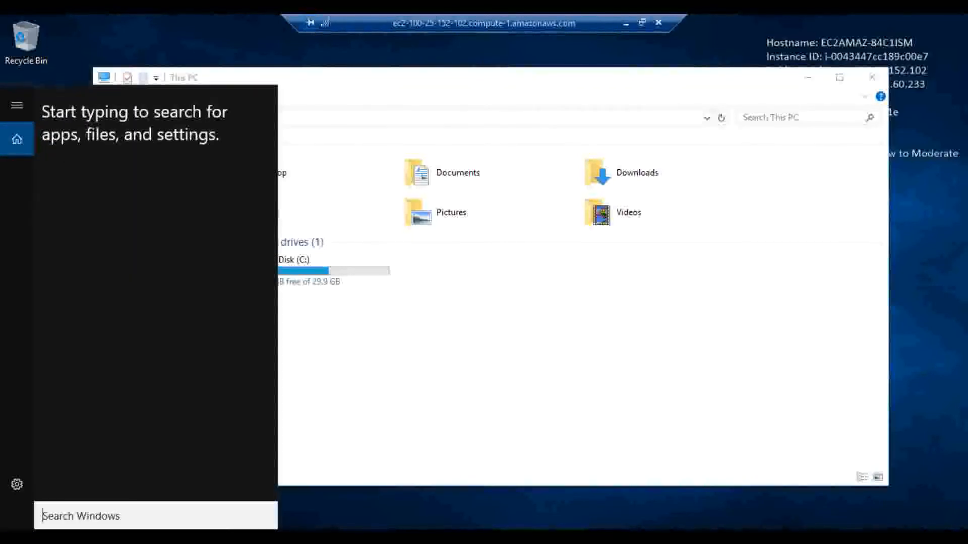
type("d")
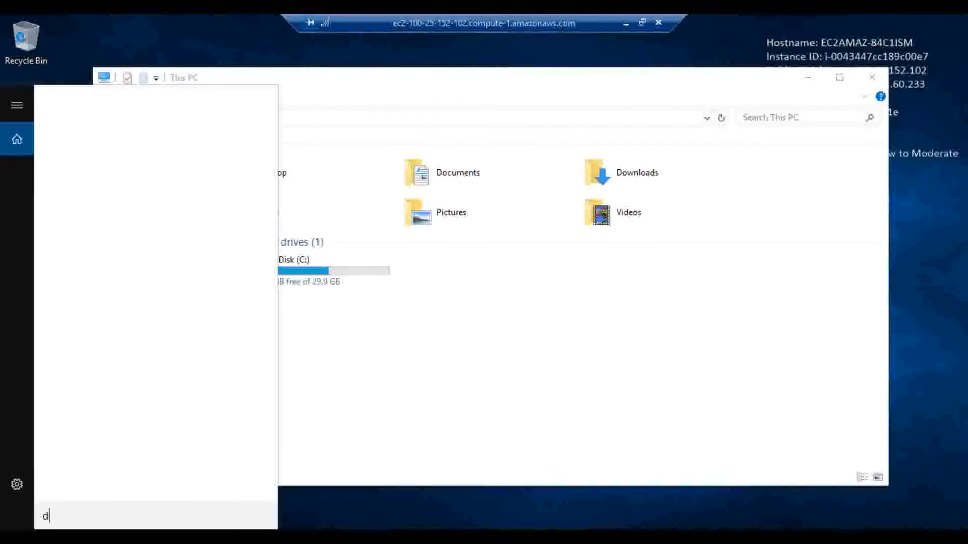
type("isk")
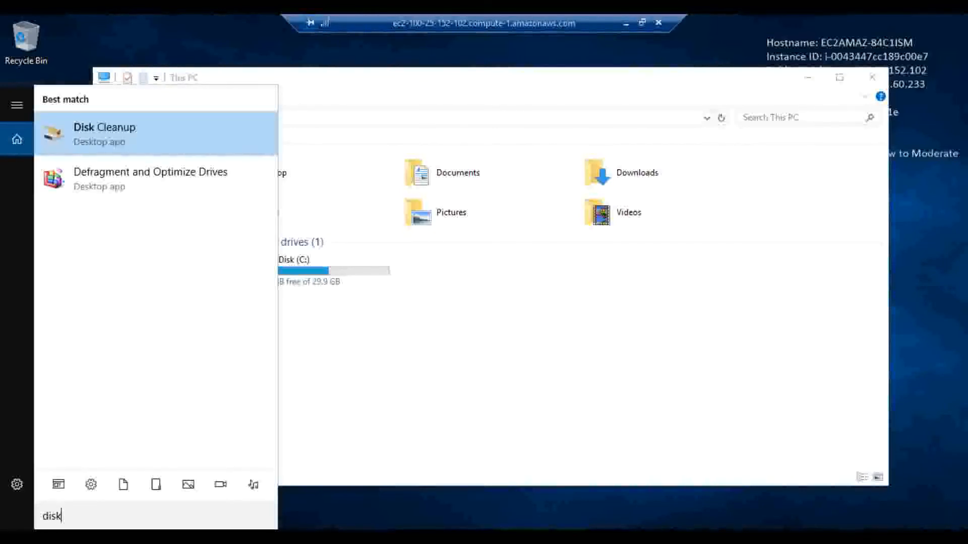
type("mgmt.msc")
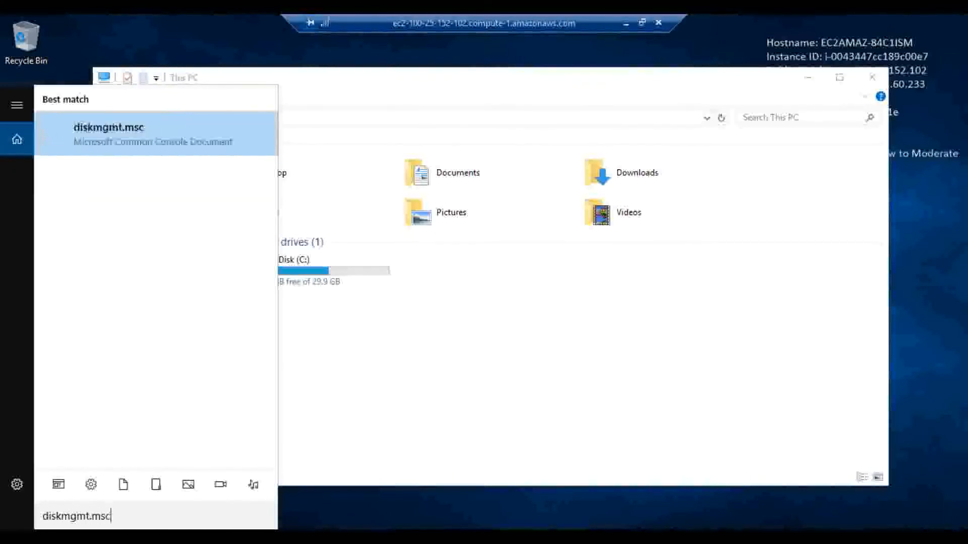
left_click(152, 153)
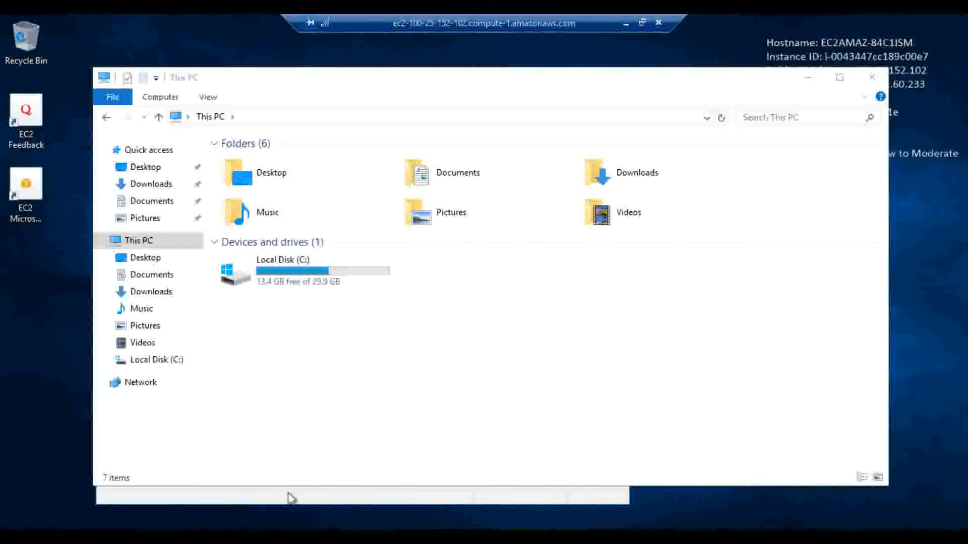
Step: Bring the unallocated 20 GB Disk 1 online
left_click(286, 432)
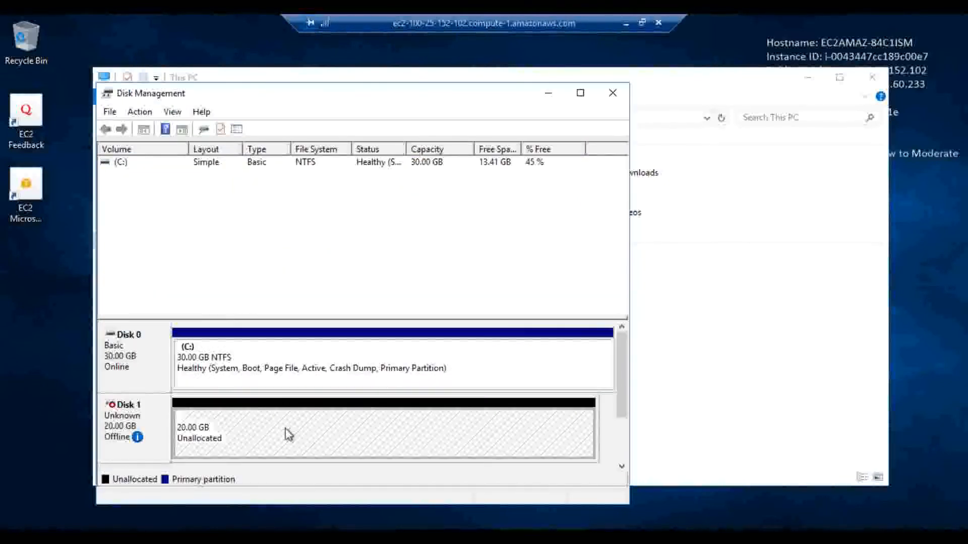
right_click(285, 432)
key("Escape")
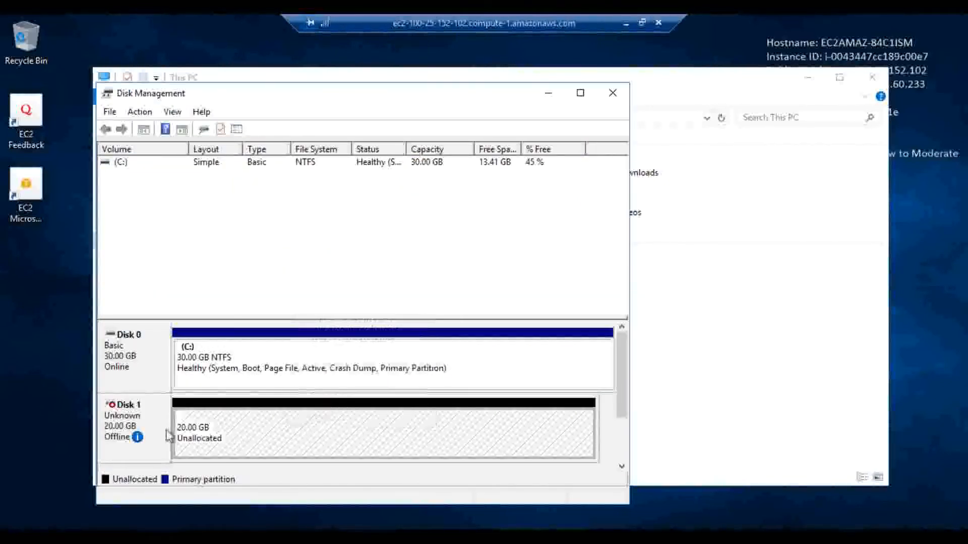
right_click(137, 436)
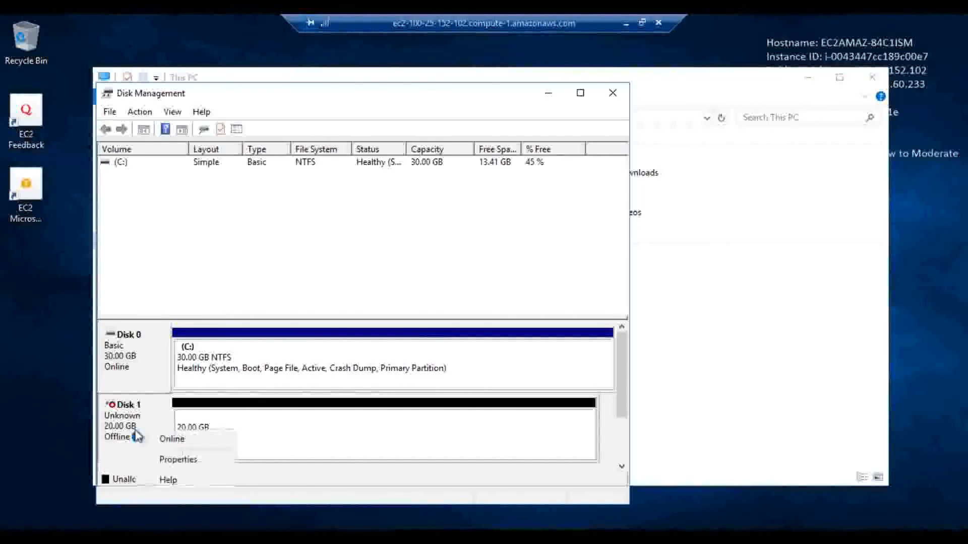
left_click(161, 438)
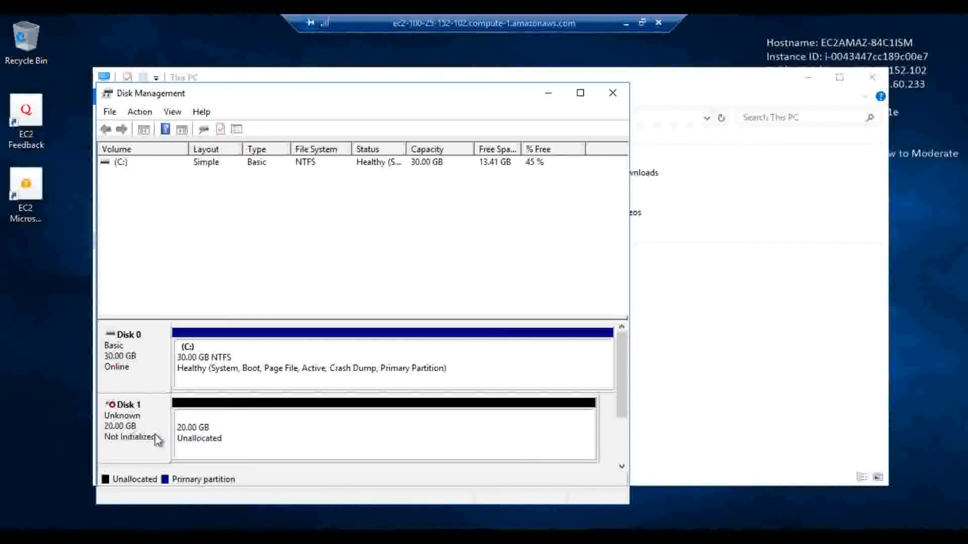
Step: Initialize Disk 1 with the MBR (Master Boot Record) partition style
right_click(271, 426)
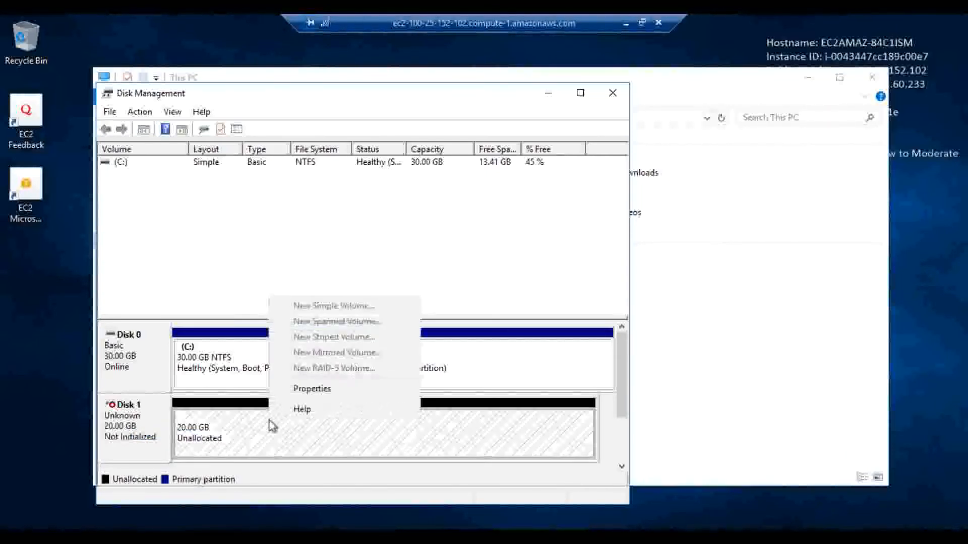
right_click(138, 424)
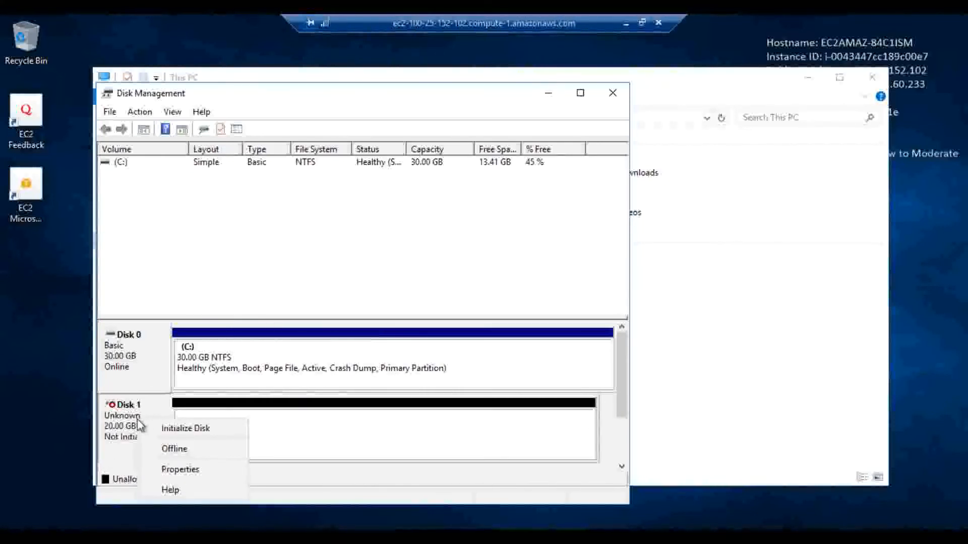
left_click(176, 433)
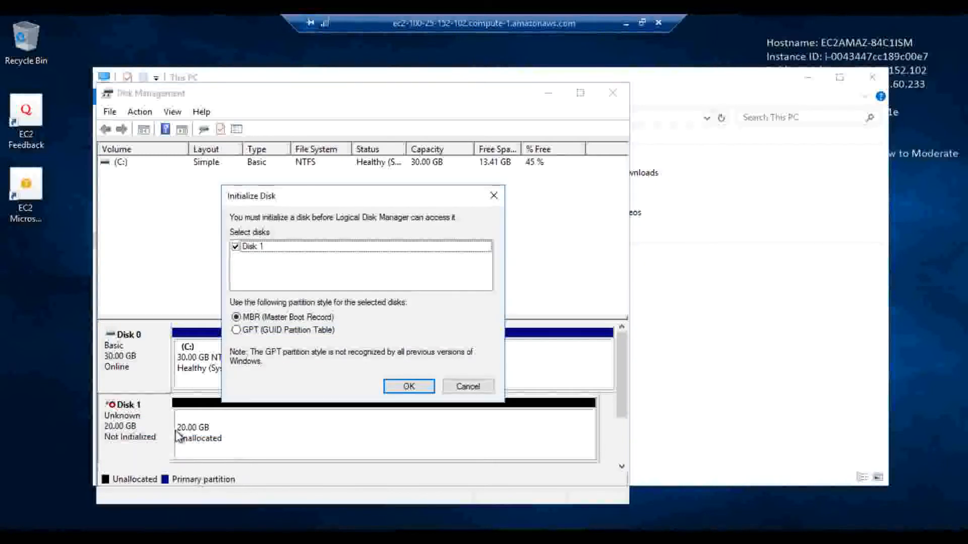
left_click(408, 385)
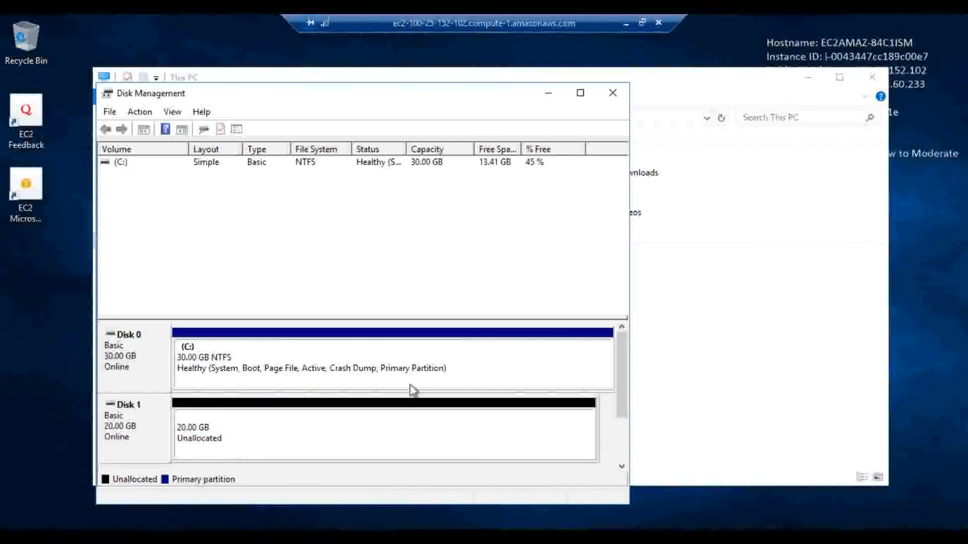
Step: Create a simple volume on Disk 1's unallocated space with drive letter D, quick-formatted as NTFS and labelled New Volume
right_click(284, 434)
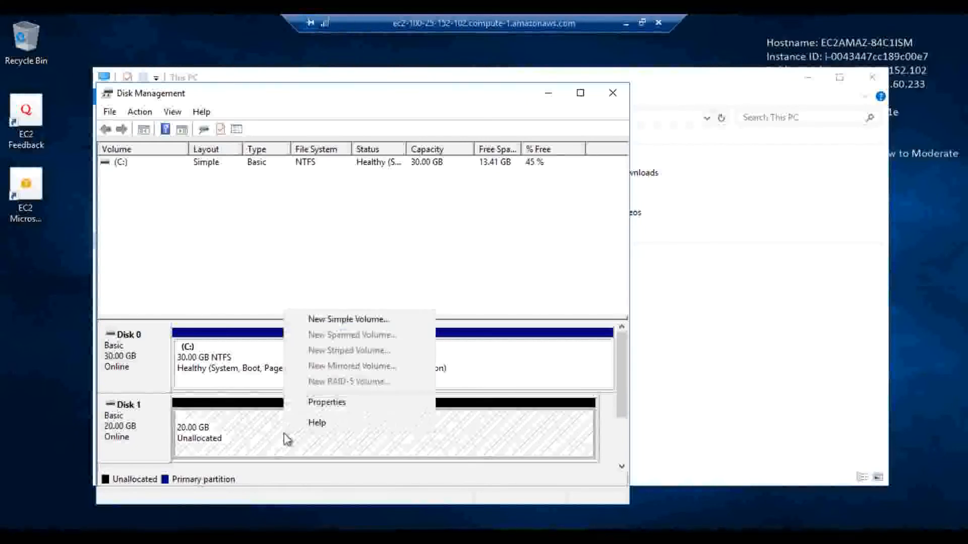
left_click(367, 319)
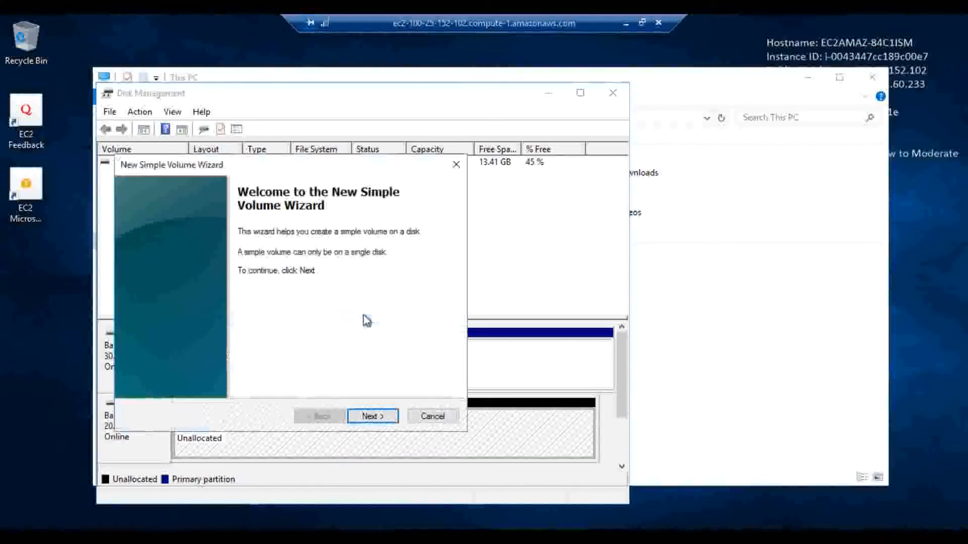
left_click(366, 418)
left_click(367, 420)
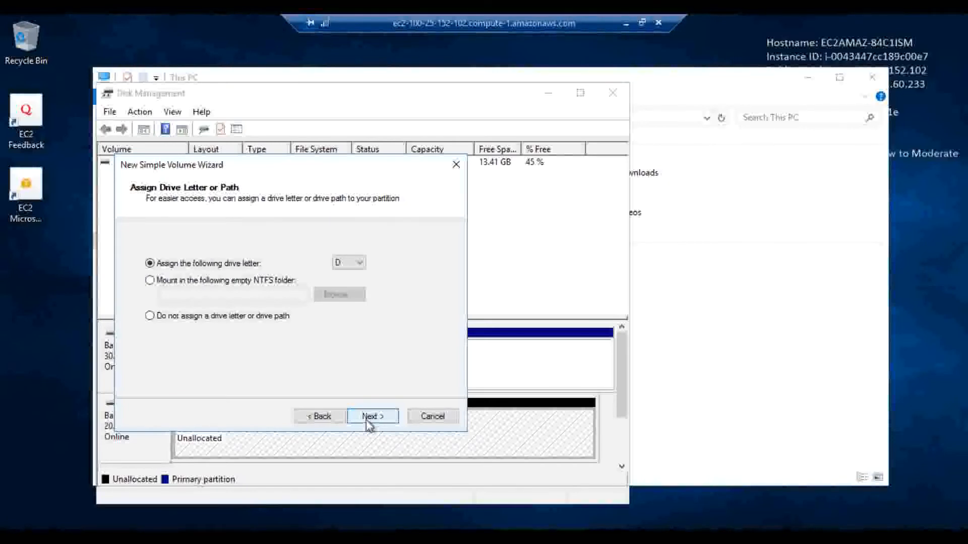
left_click(368, 419)
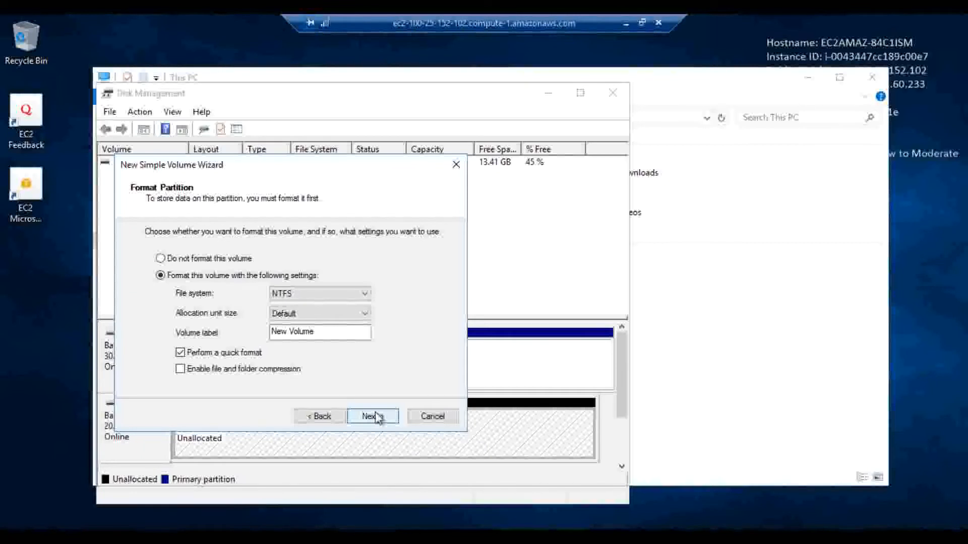
left_click(378, 418)
left_click(378, 418)
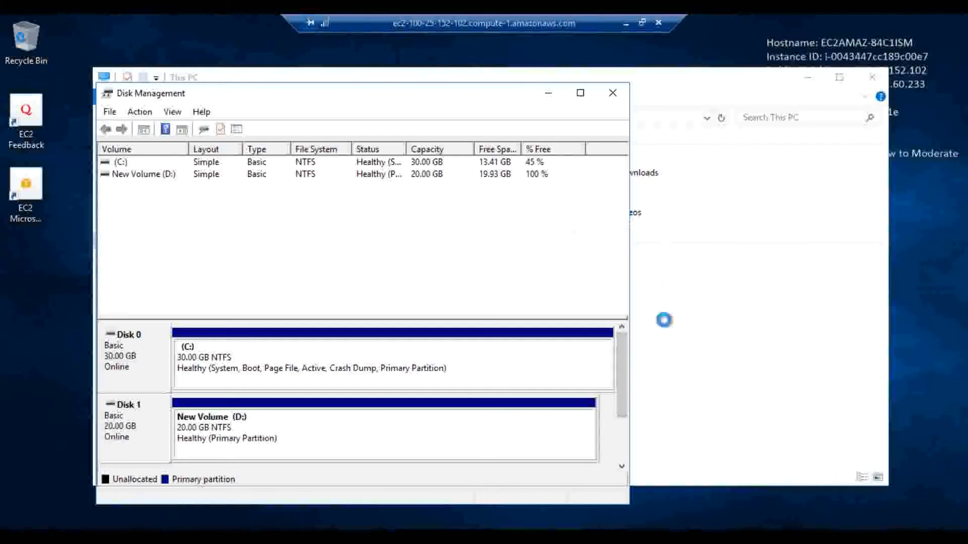
Step: Return to This PC in File Explorer and refresh it to check the listed drives
left_click(730, 289)
right_click(418, 395)
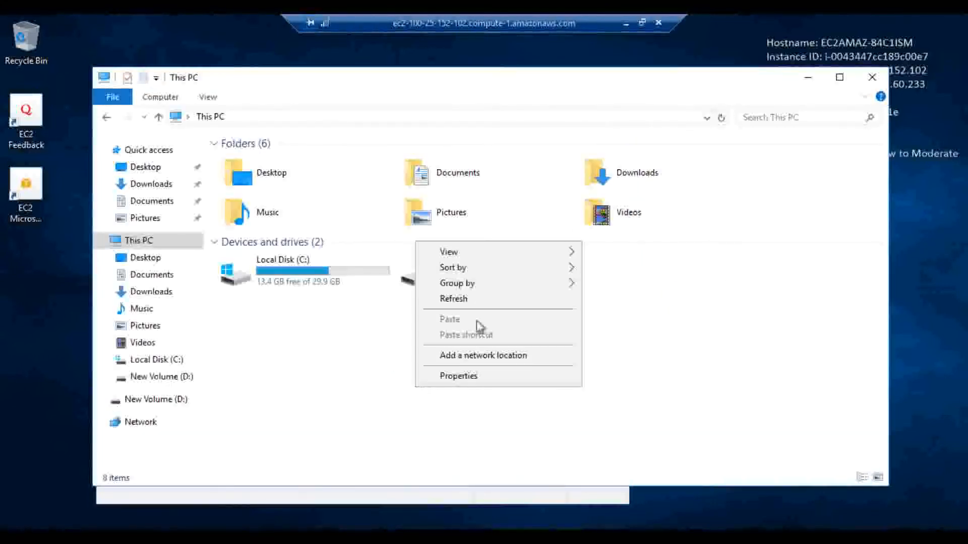
left_click(480, 305)
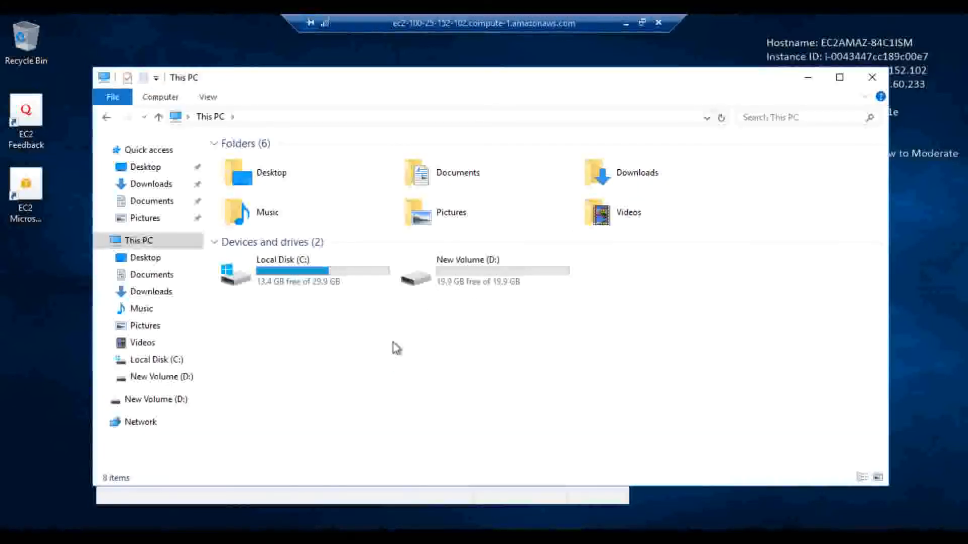
Step: Switch from the remote session to the AWS console and open the Create Volume form from the EC2 volumes list
left_click(626, 24)
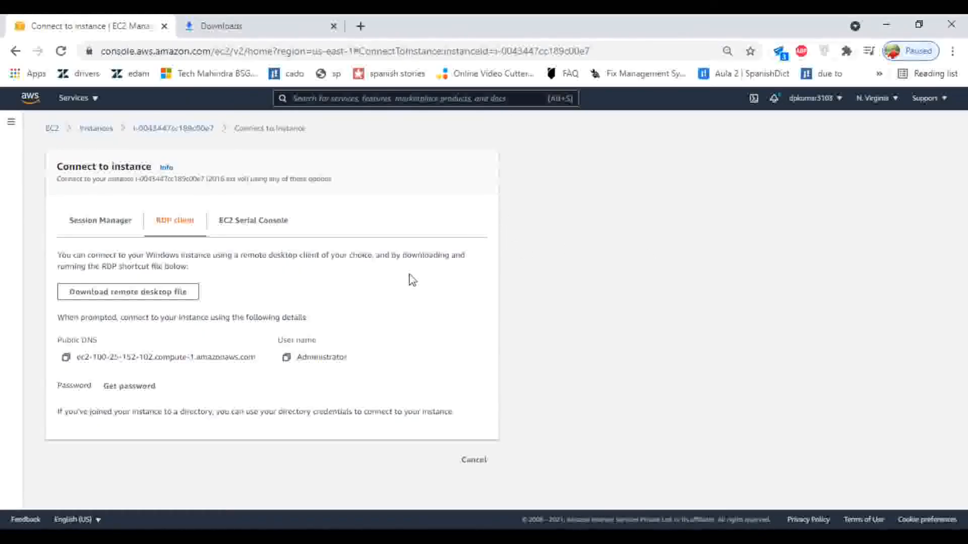
left_click(73, 98)
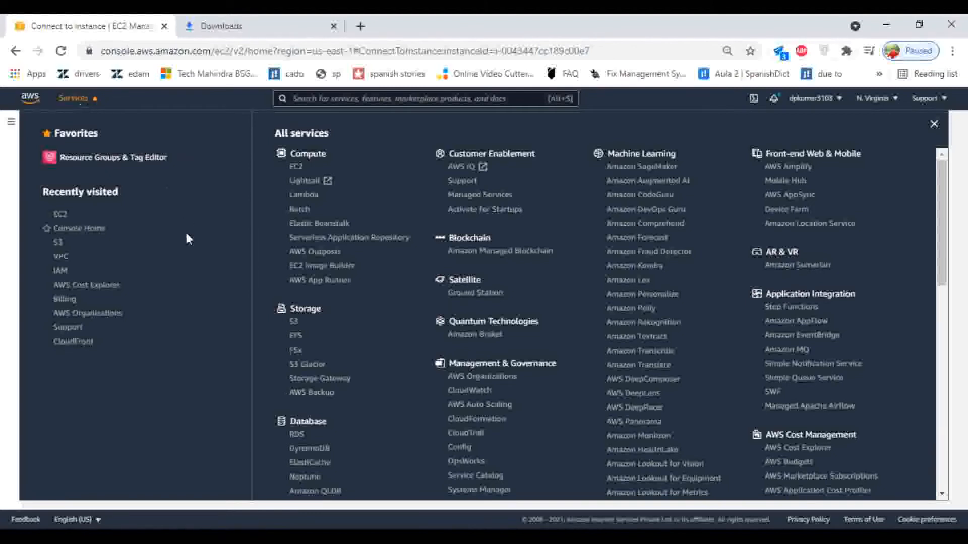
left_click(298, 170)
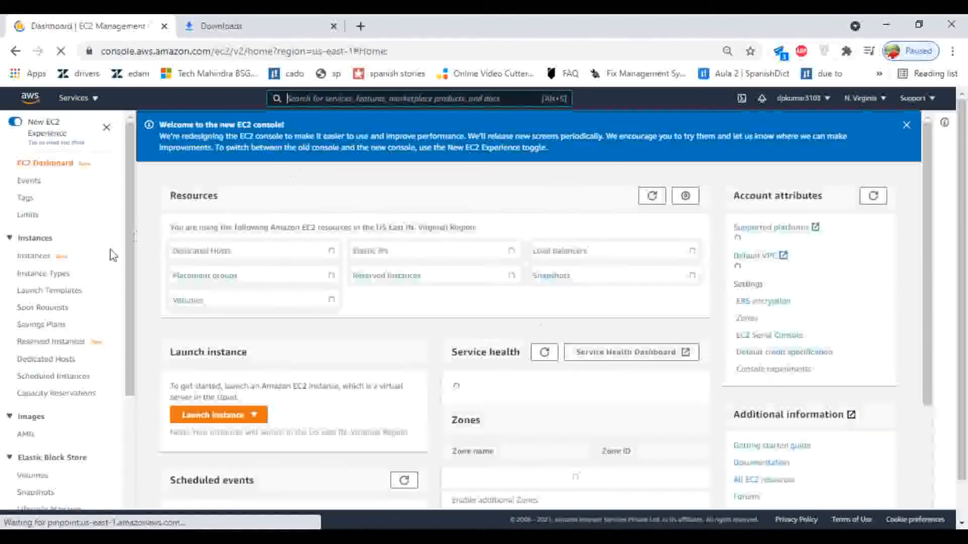
scroll(57, 373, "down", 5)
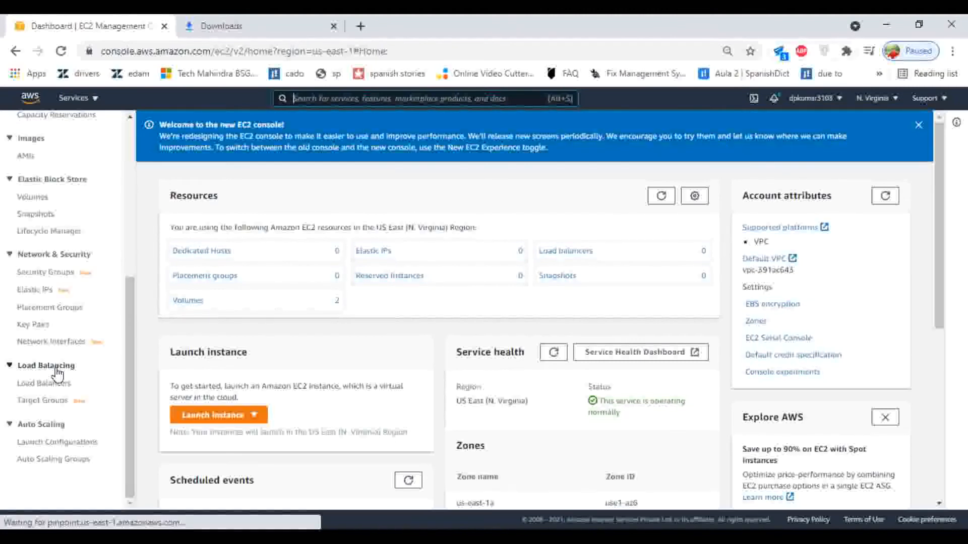
left_click(38, 202)
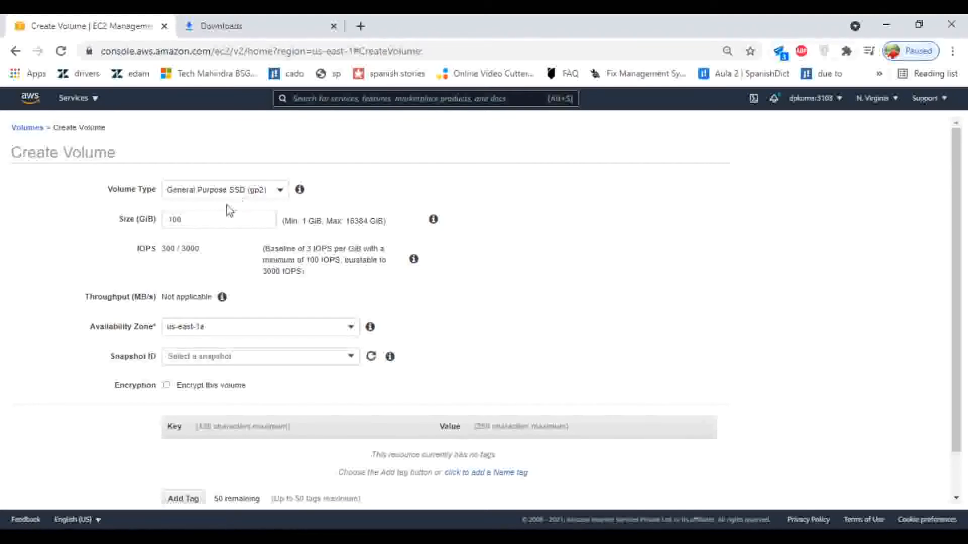
Step: Create a 50 GiB Magnetic (standard) volume in availability zone us-east-1a and return to the volumes list
double_click(214, 220)
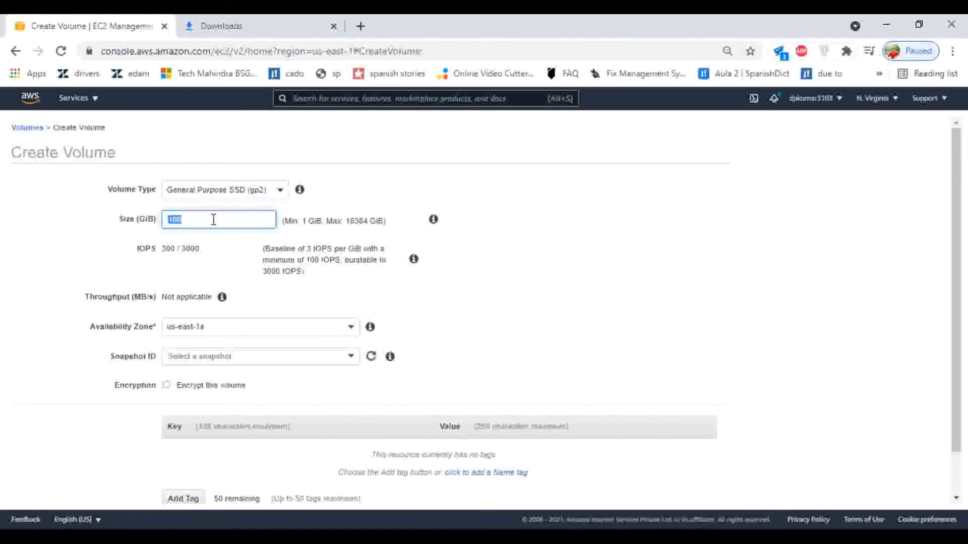
type("5")
key("BackSpace")
type("10")
left_click(235, 195)
left_click(194, 309)
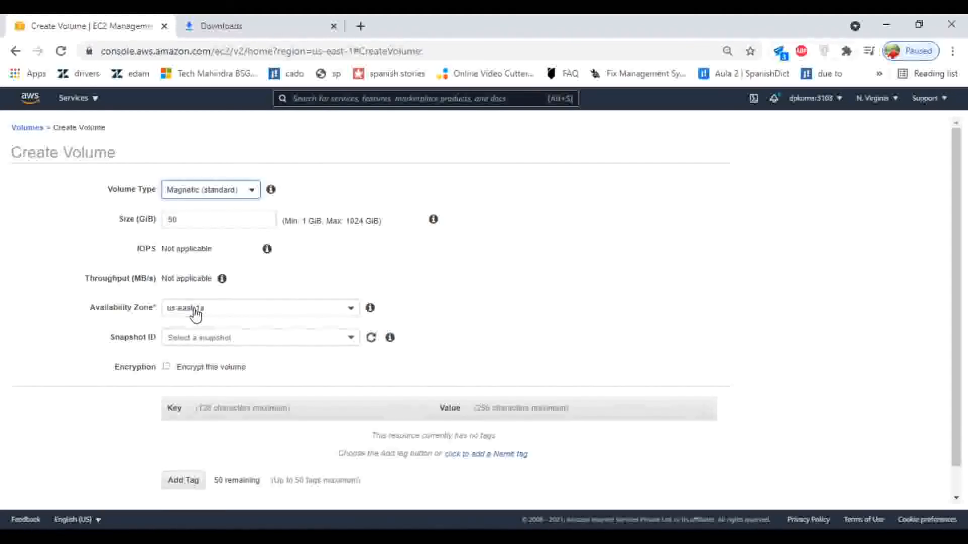
scroll(310, 296, "down", 1)
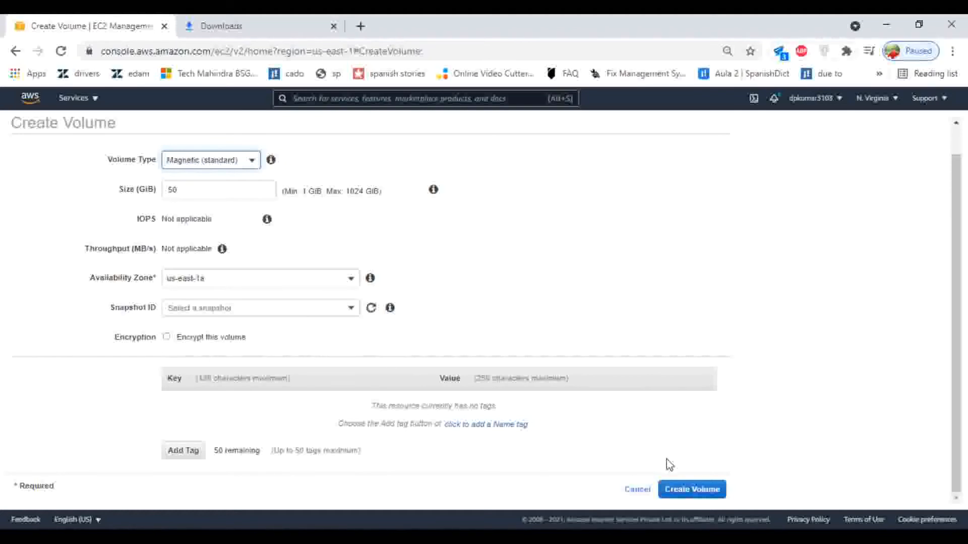
left_click(698, 494)
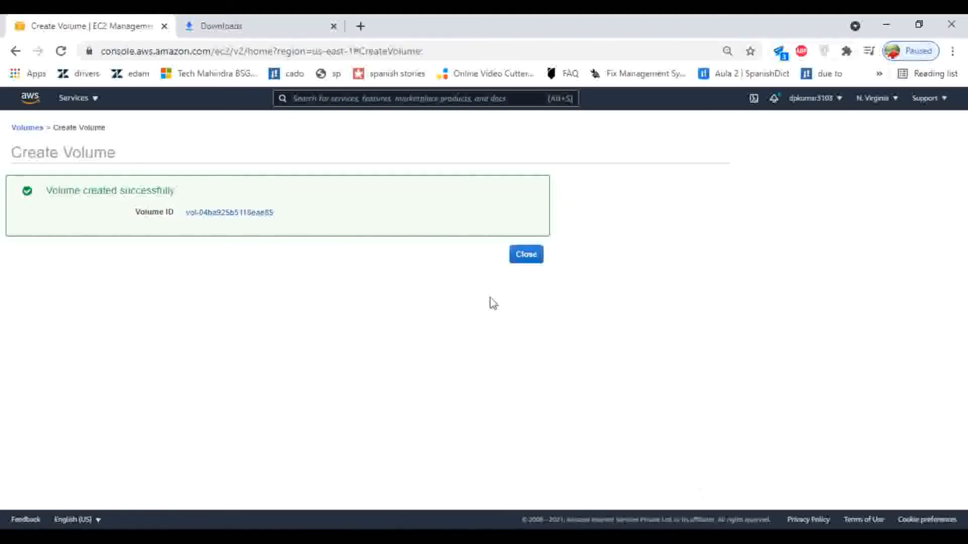
left_click(532, 263)
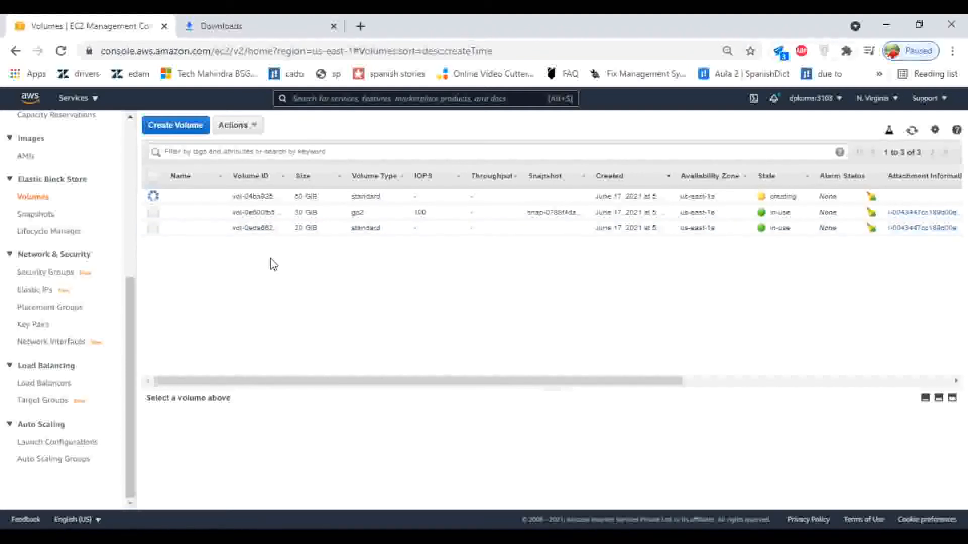
Step: Try to attach the available 50 GiB volume to an instance in us-east-1a, then close the attachment dialog
left_click(264, 198)
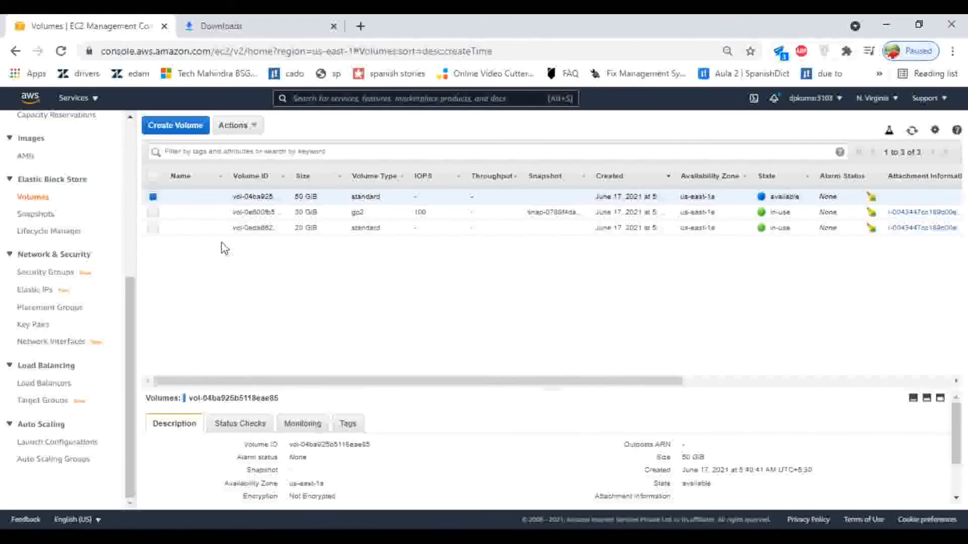
left_click(912, 131)
left_click(237, 125)
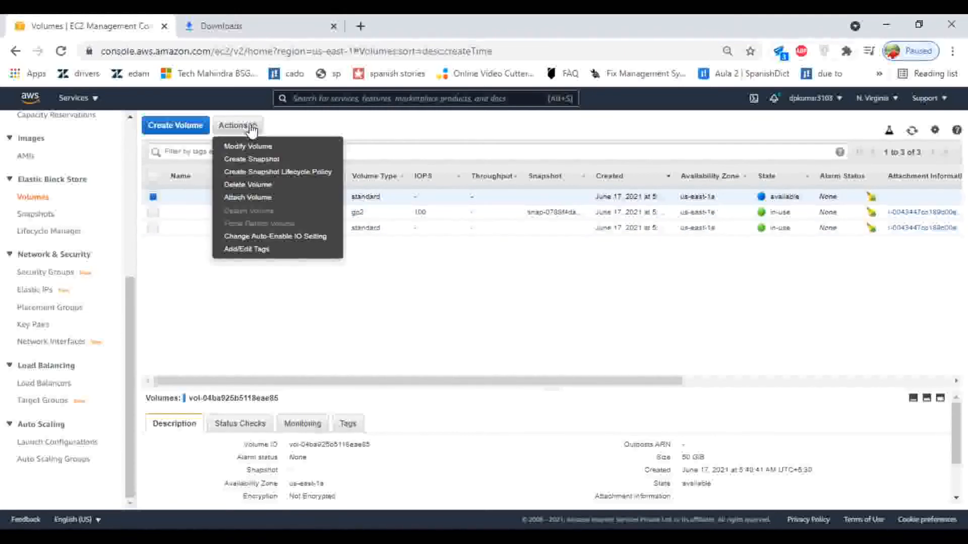
left_click(247, 197)
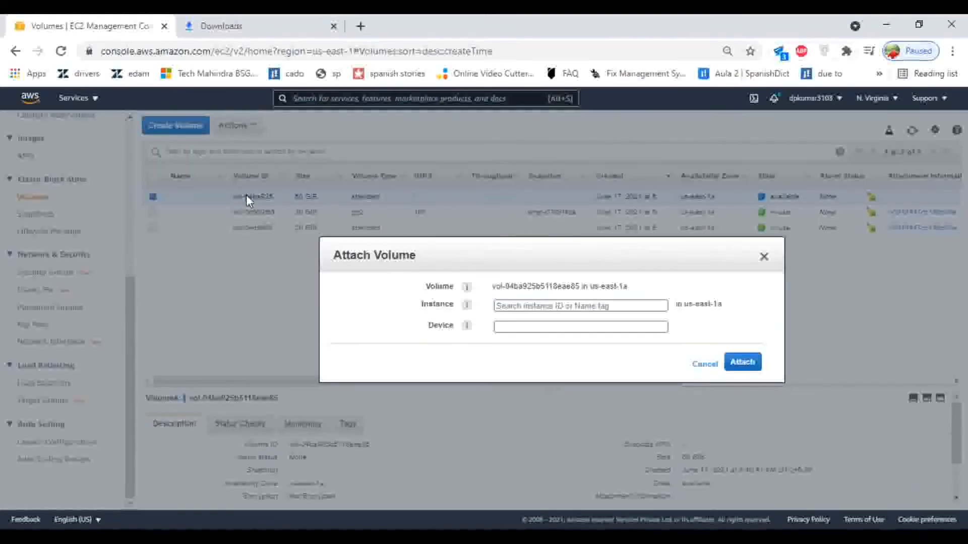
left_click(536, 308)
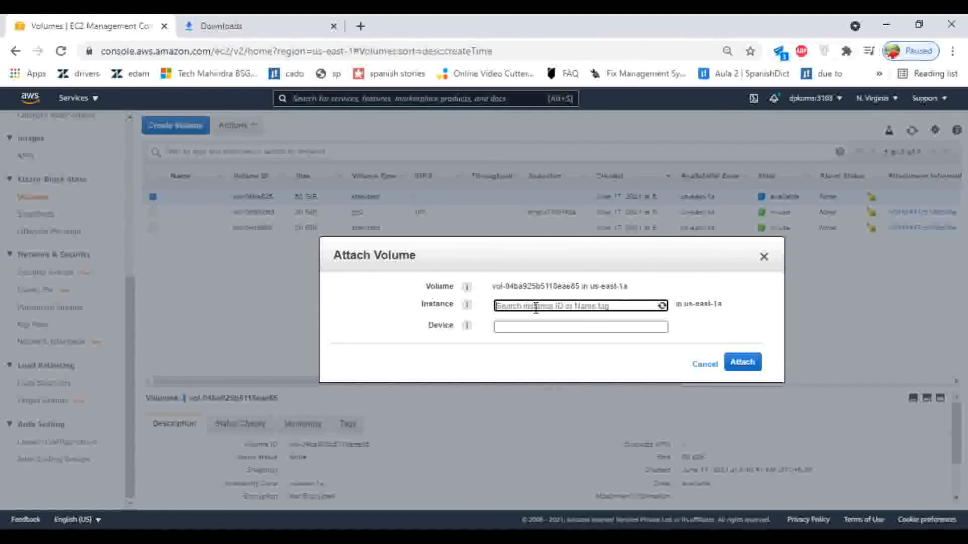
left_click(683, 293)
left_click(659, 307)
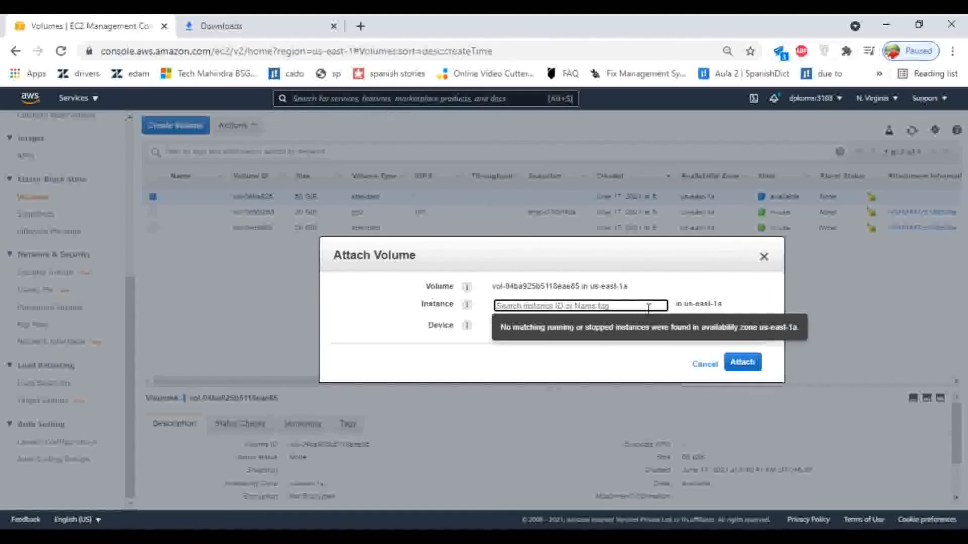
left_click(688, 293)
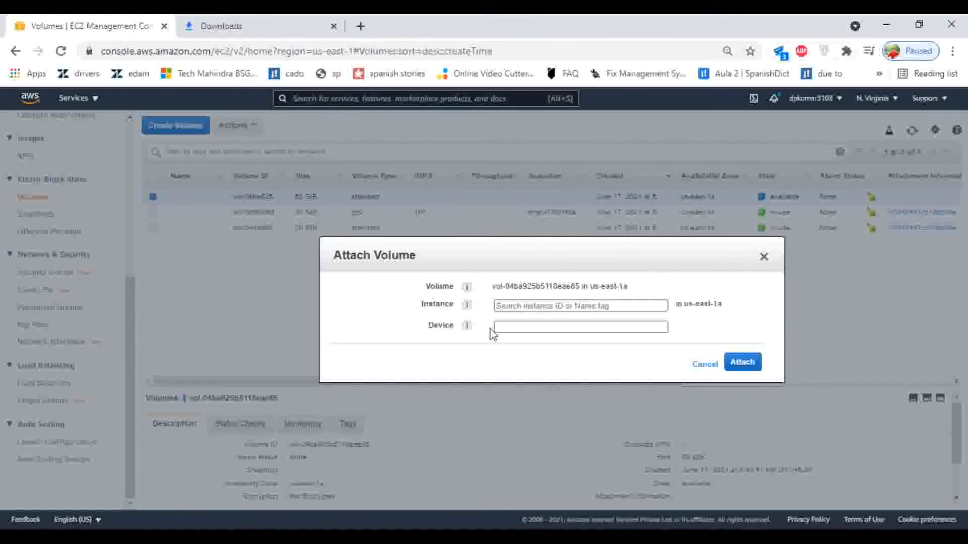
left_click(539, 308)
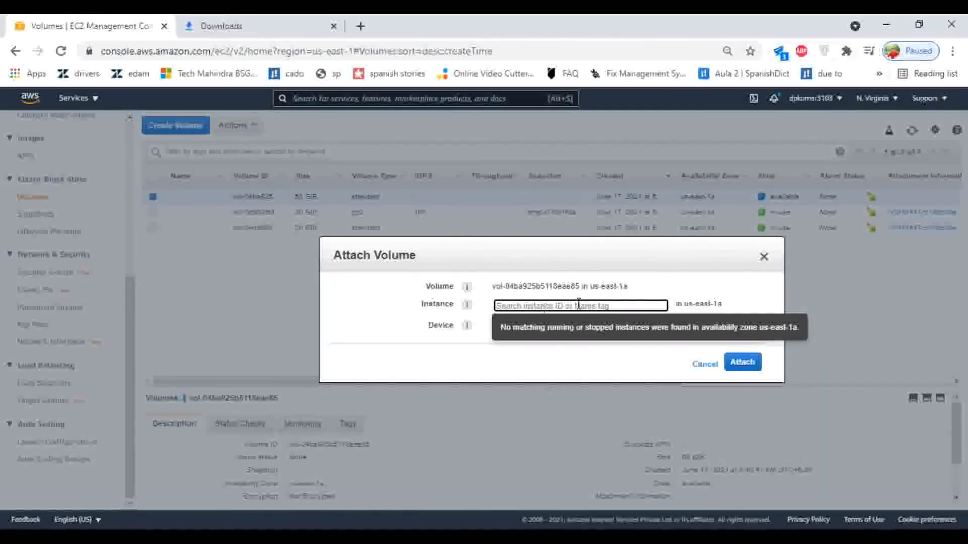
left_click(702, 281)
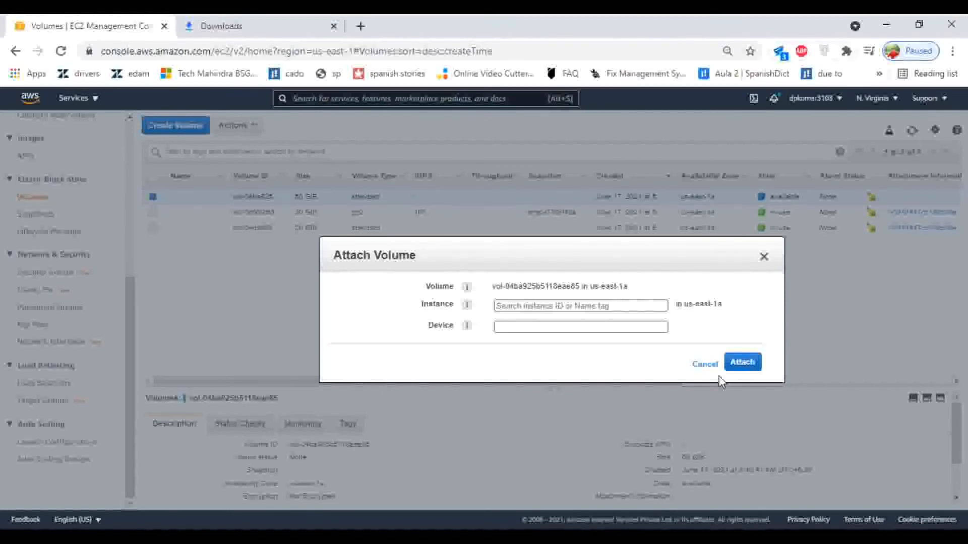
left_click(765, 257)
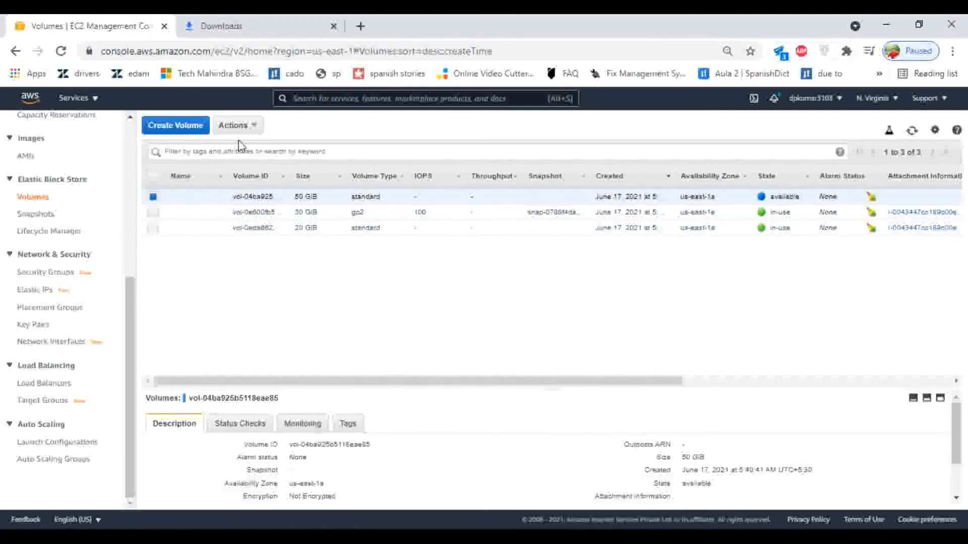
Step: Delete the unattached 50 GiB volume and confirm the deletion
left_click(251, 129)
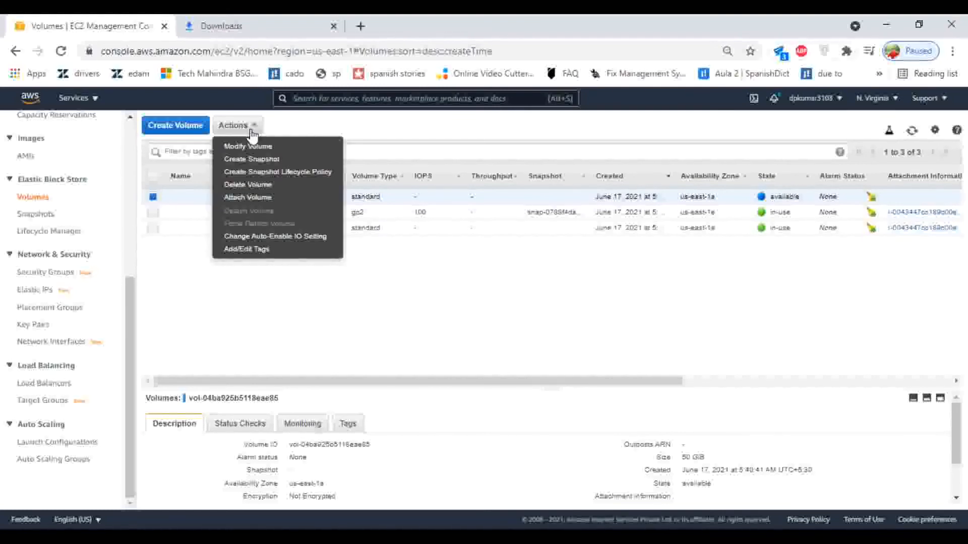
left_click(243, 185)
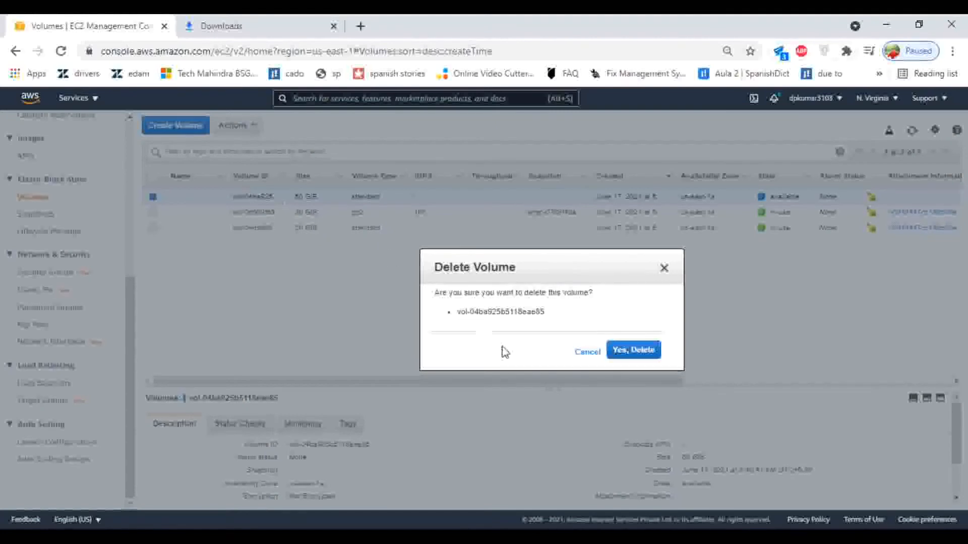
left_click(627, 353)
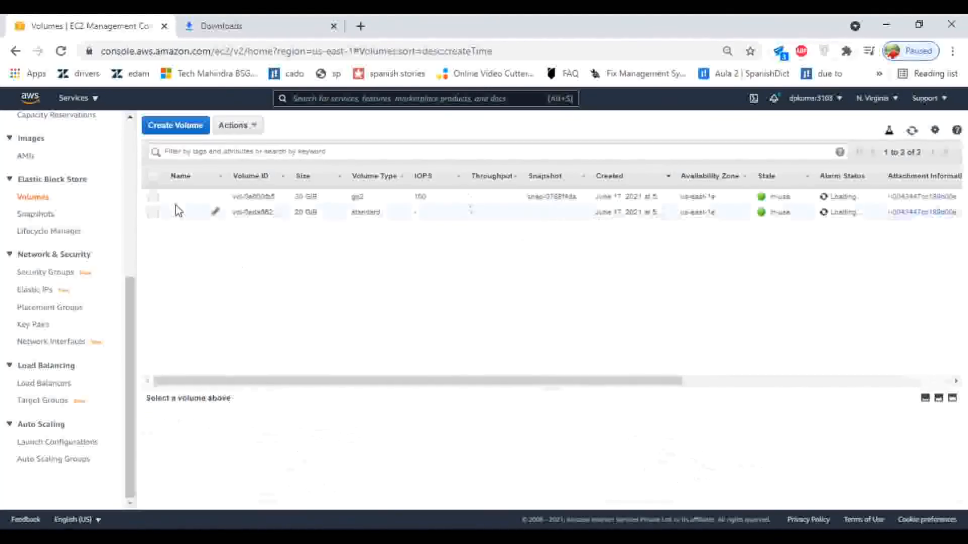
Step: Create a 50 GiB Magnetic (standard) volume in availability zone us-east-1e and return to the volumes list
left_click(183, 127)
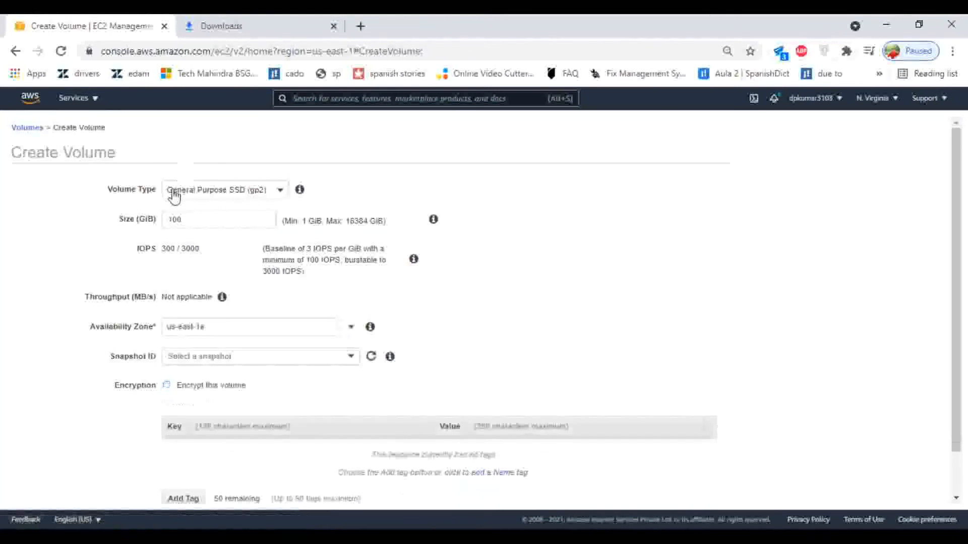
left_click(248, 193)
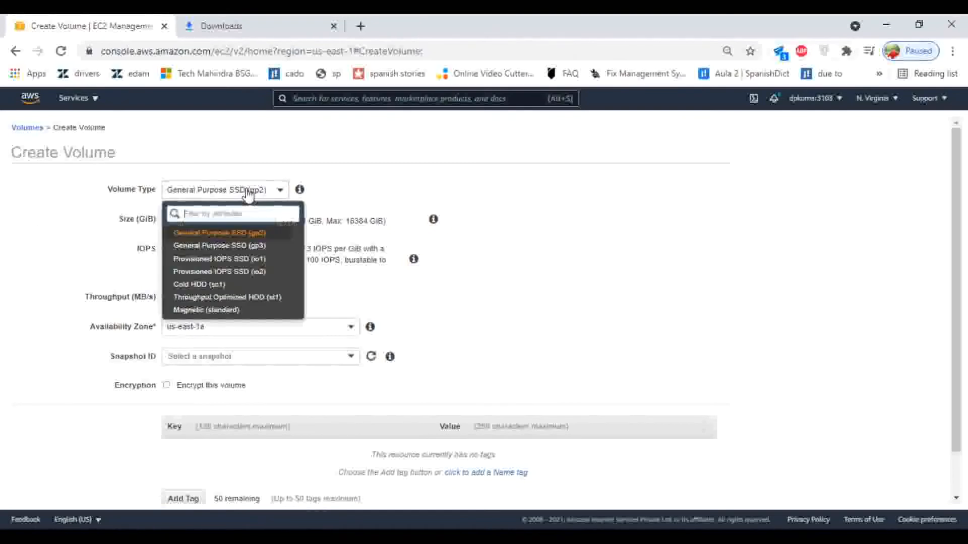
left_click(214, 310)
left_click_drag(210, 218, 146, 223)
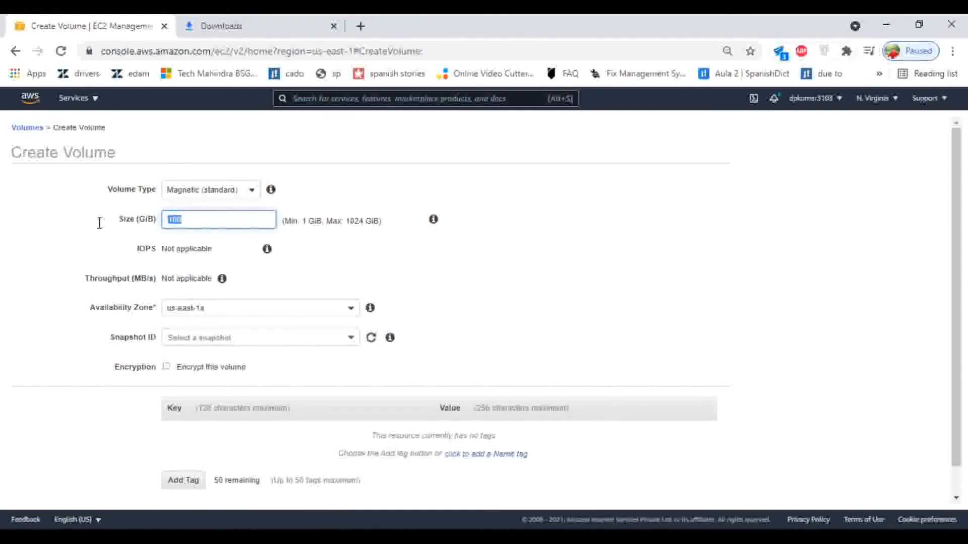
left_click(232, 308)
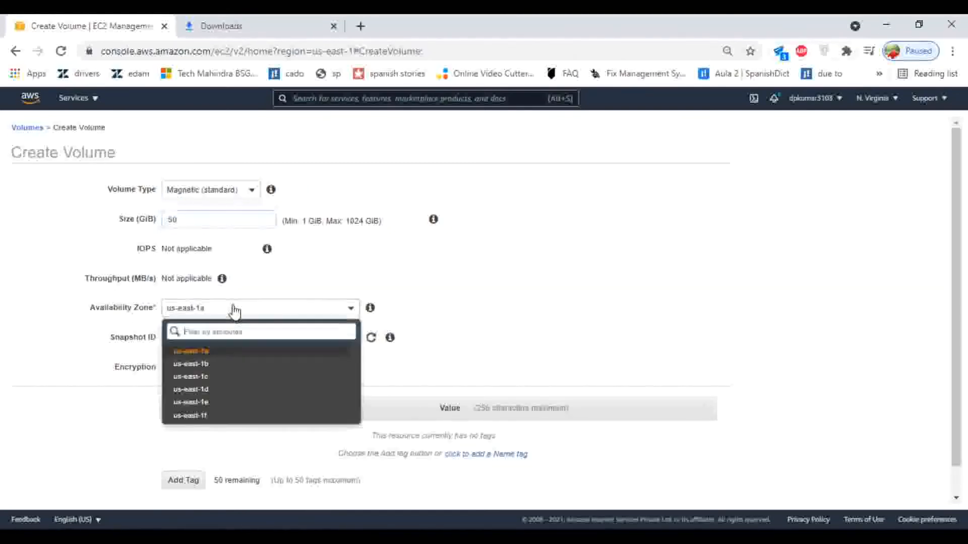
left_click(204, 416)
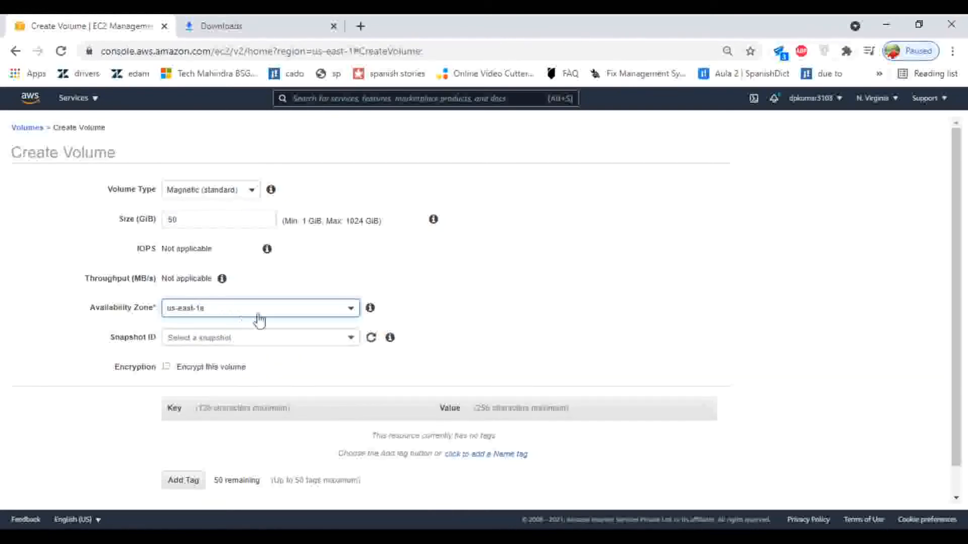
scroll(475, 329, "down", 2)
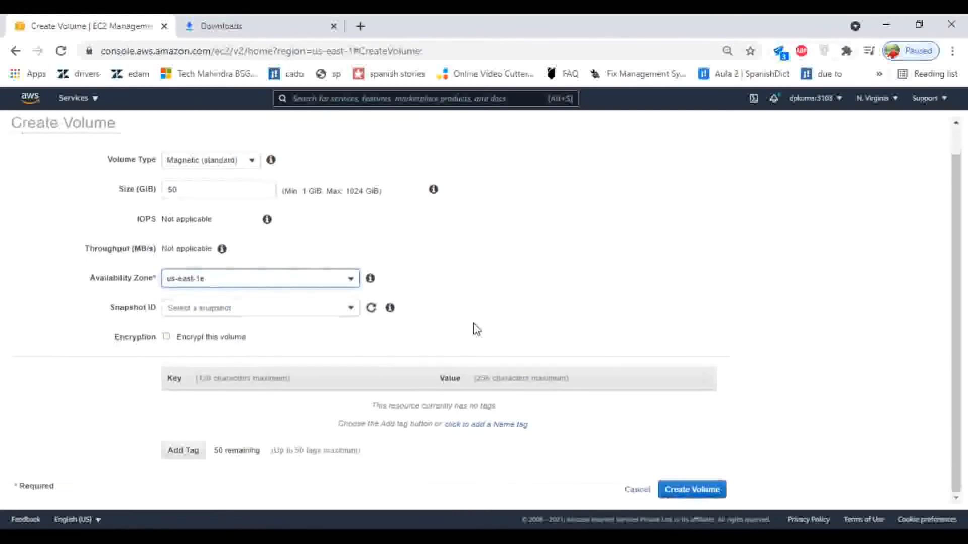
left_click(690, 489)
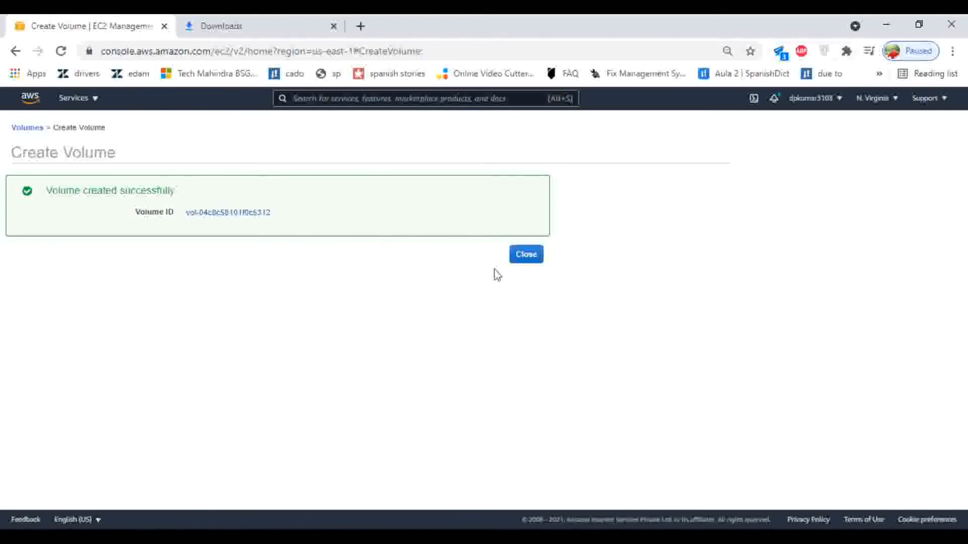
left_click(528, 257)
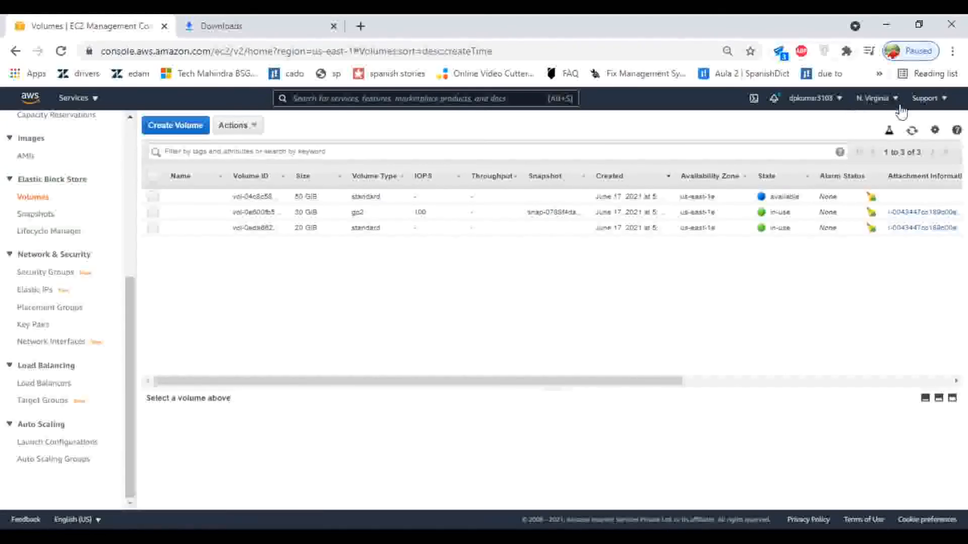
Step: Attach the available 50 GiB volume to the running 2016 ext vol instance in us-east-1e and refresh the volumes list
left_click(913, 133)
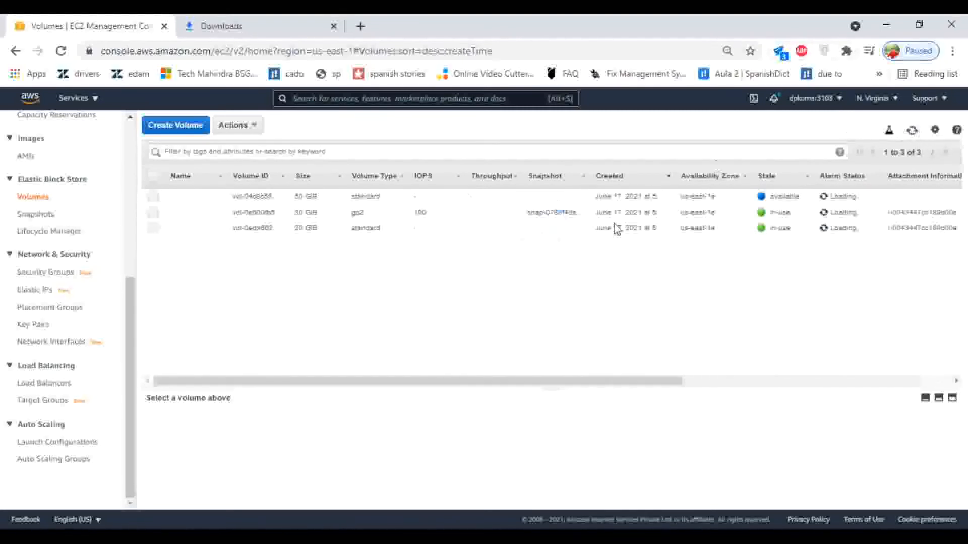
left_click(219, 204)
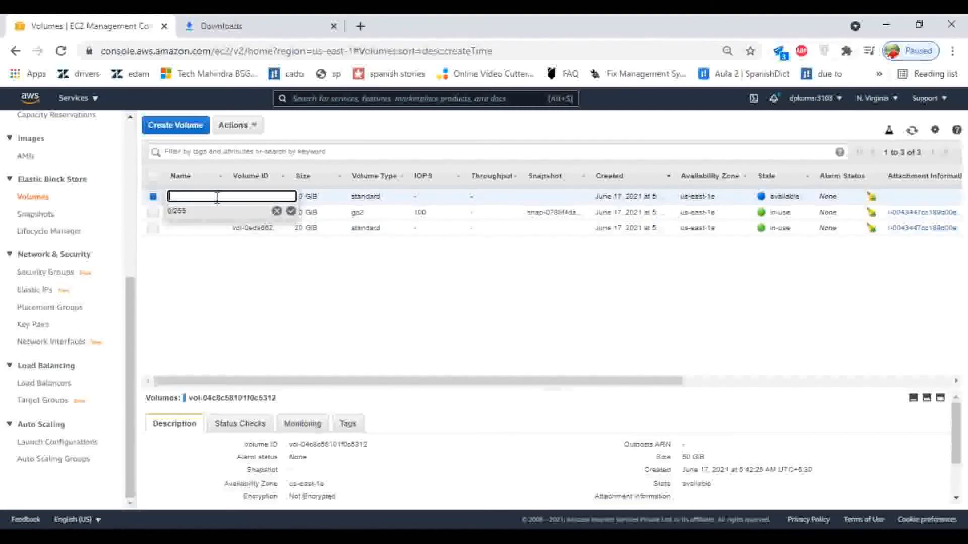
left_click(277, 217)
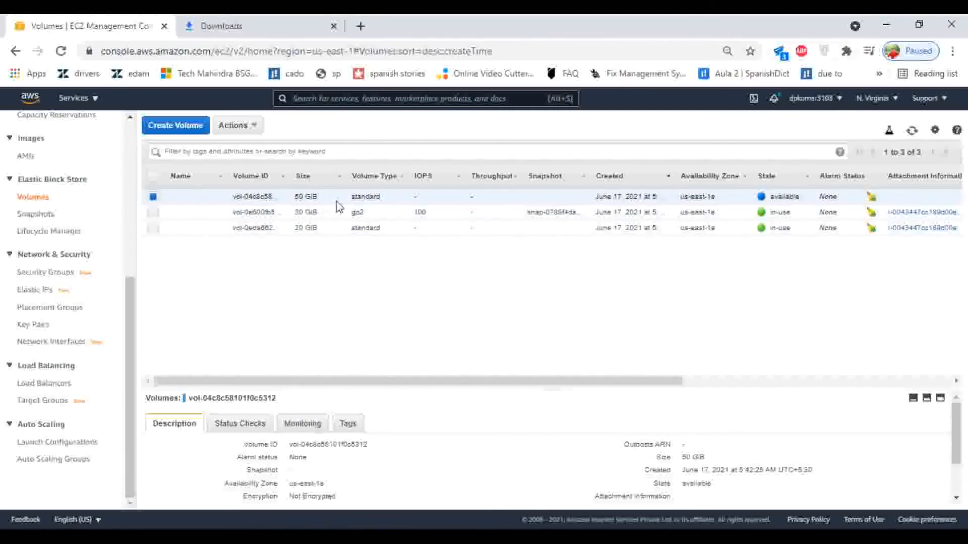
left_click(240, 132)
left_click(241, 201)
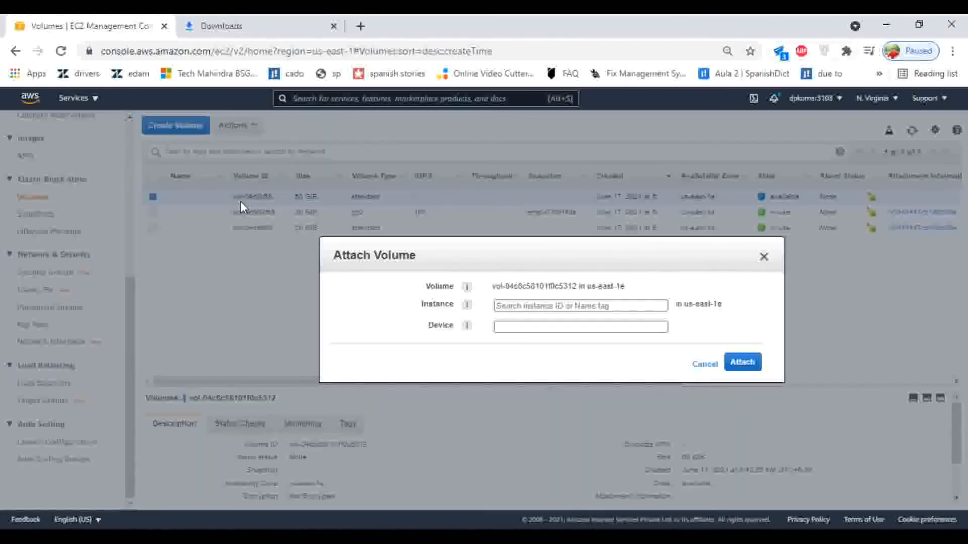
left_click(552, 306)
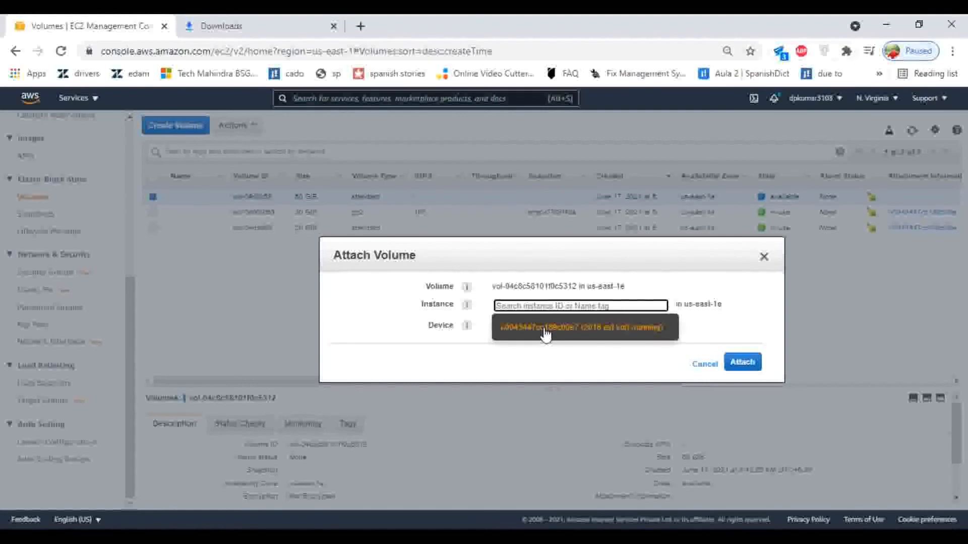
left_click(546, 331)
left_click(750, 377)
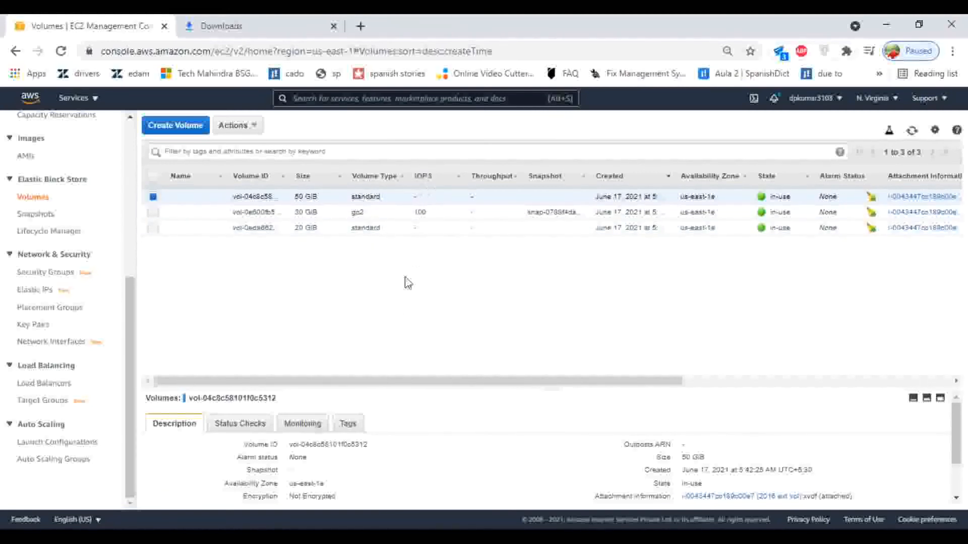
left_click(912, 134)
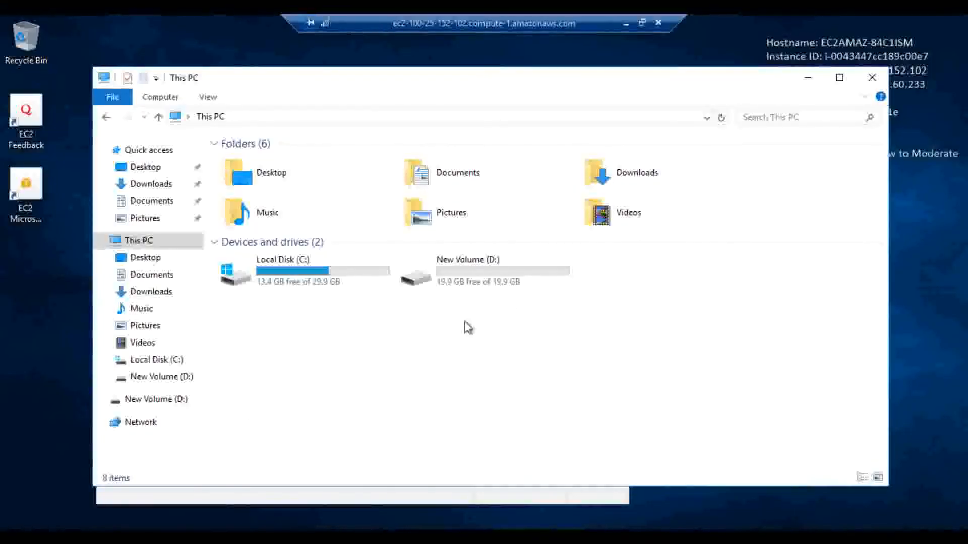
Step: In the remote desktop session, close the open Disk Management window, relaunch it with diskmgmt.msc and maximize it
left_click(237, 537)
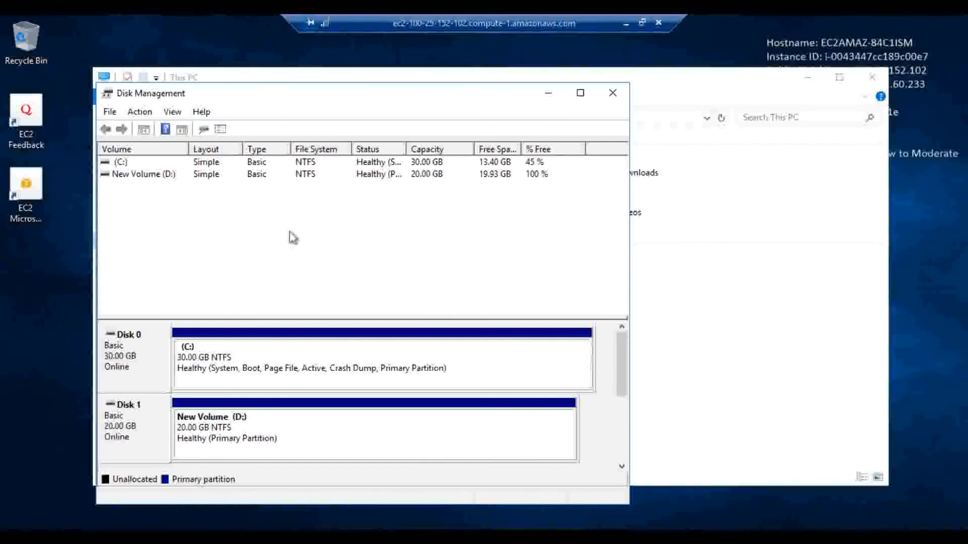
left_click(613, 93)
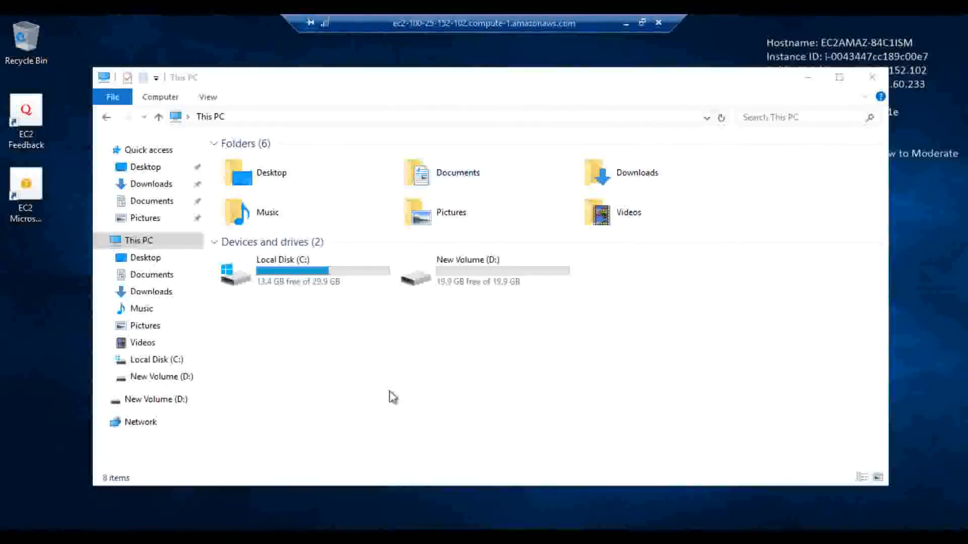
key("super+s")
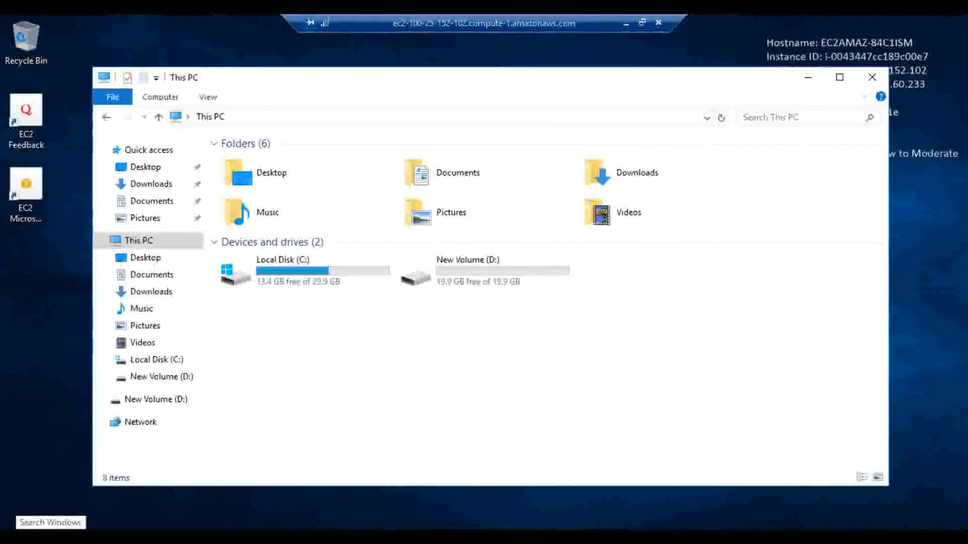
type("disk")
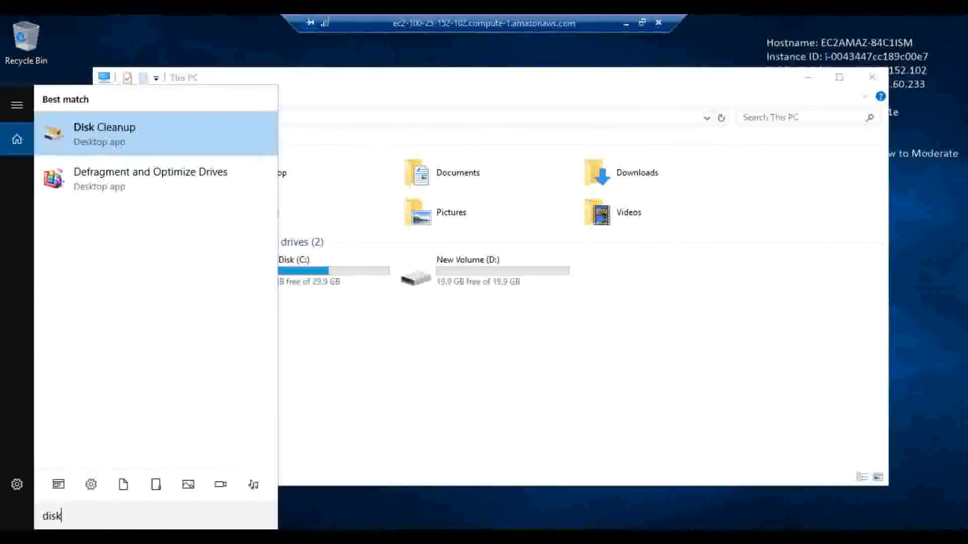
type("mgmt")
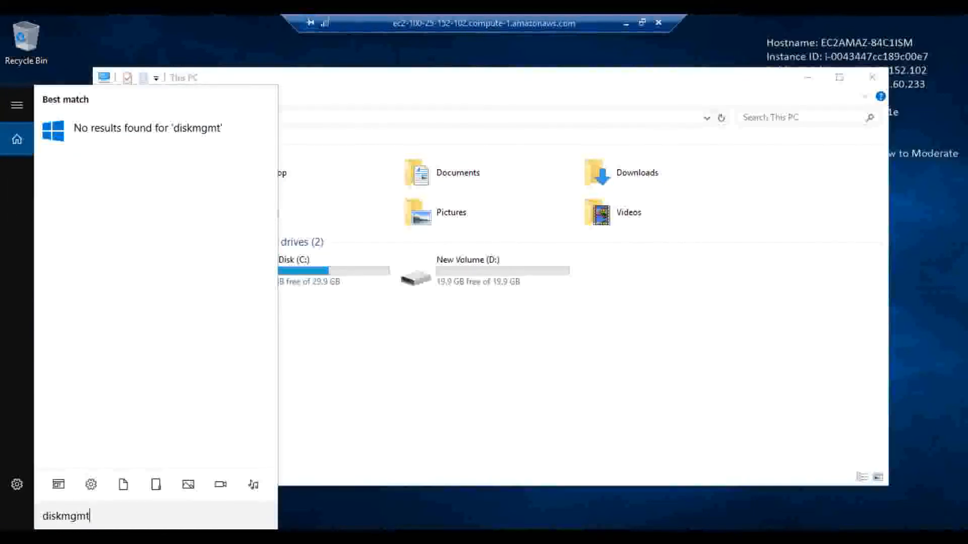
type("/msc")
key("BackSpace")
key("BackSpace")
type("msc")
key("BackSpace")
key("BackSpace")
type(".msc")
key("Return")
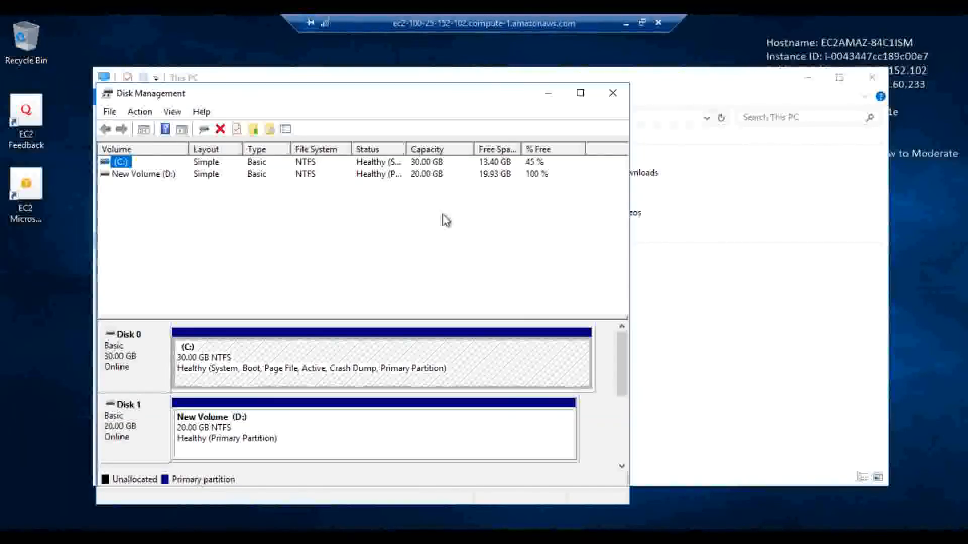
left_click(581, 94)
Step: Bring the 50 GB Disk 2 online and initialize it with the MBR (Master Boot Record) partition style
mouse_move(16, 431)
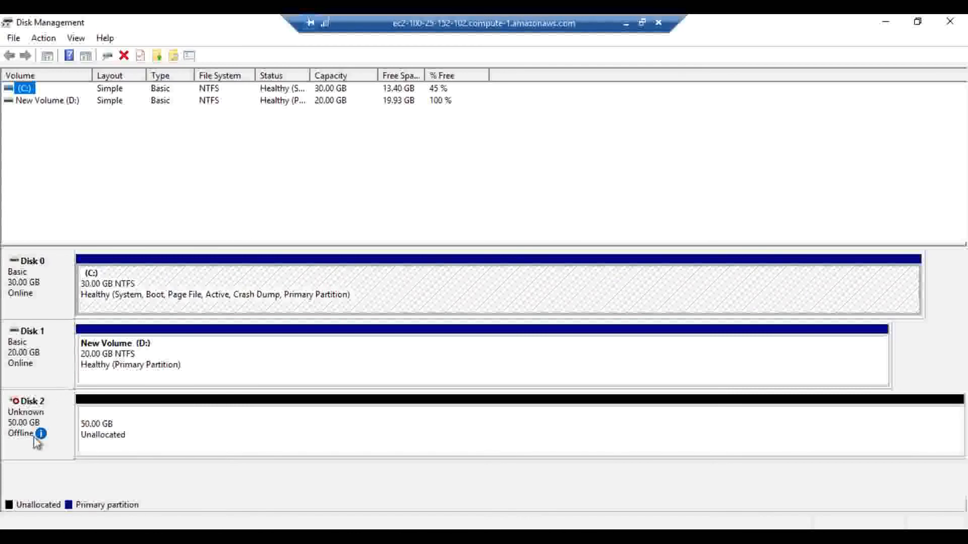
left_click(26, 405)
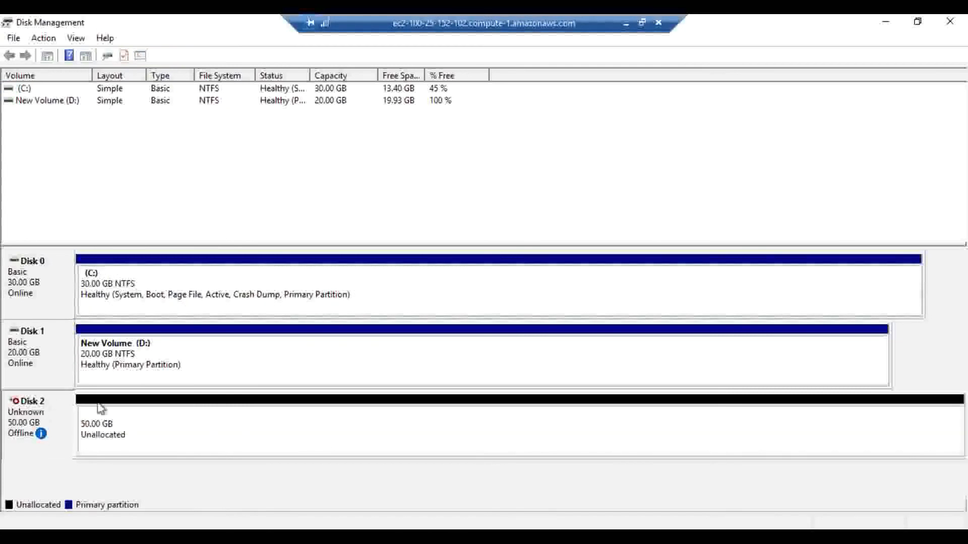
right_click(34, 423)
left_click(65, 428)
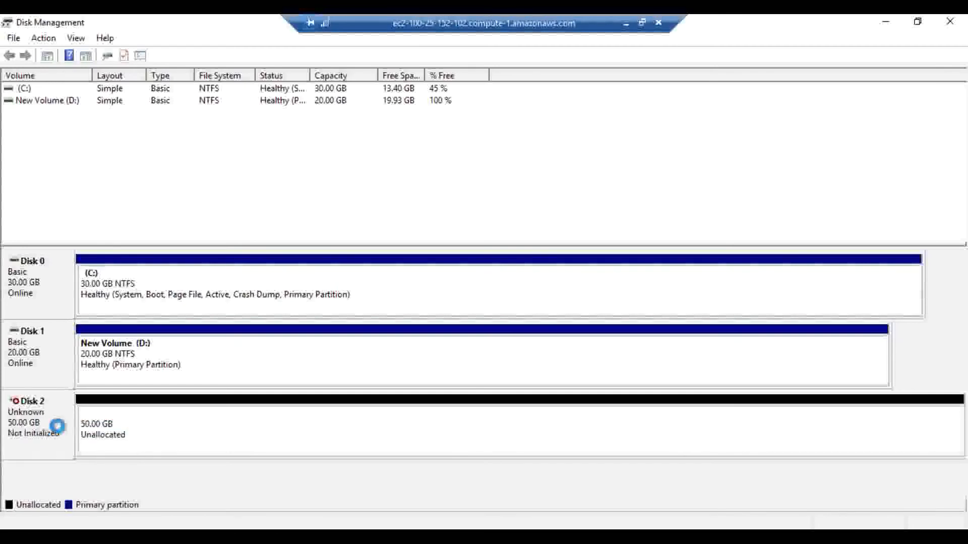
right_click(40, 419)
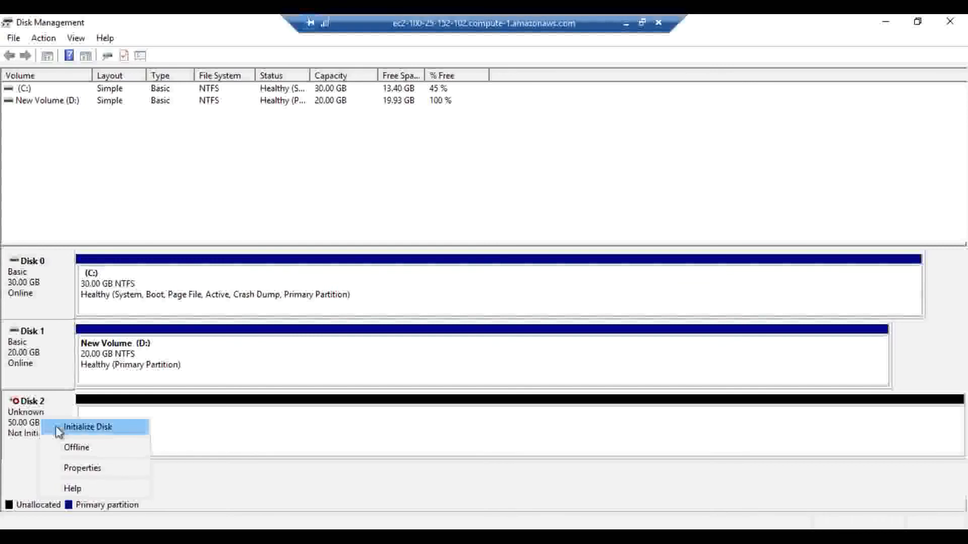
left_click(85, 427)
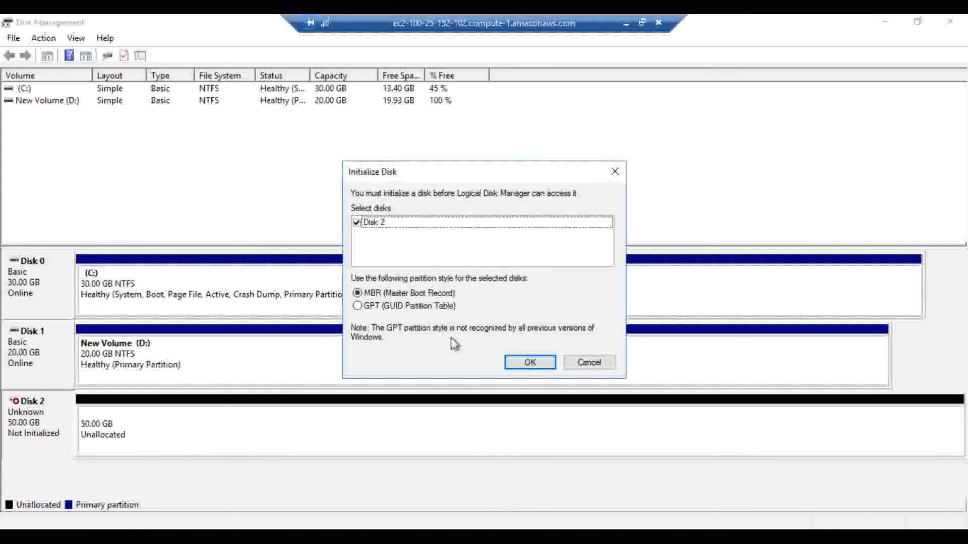
left_click(530, 363)
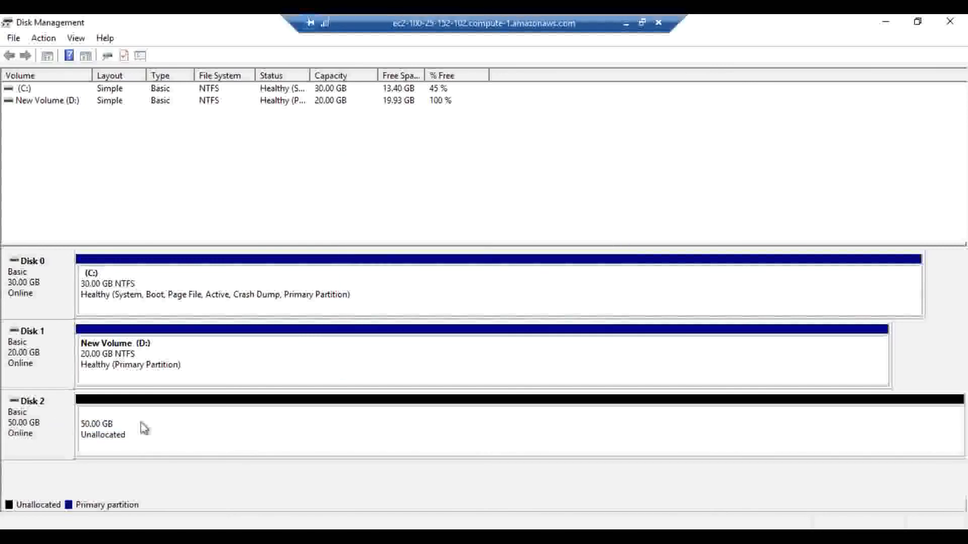
Step: Create a 51197 MB simple volume on Disk 2 as drive E, quick-formatted NTFS and labelled New Volume, then close Disk Management
right_click(117, 423)
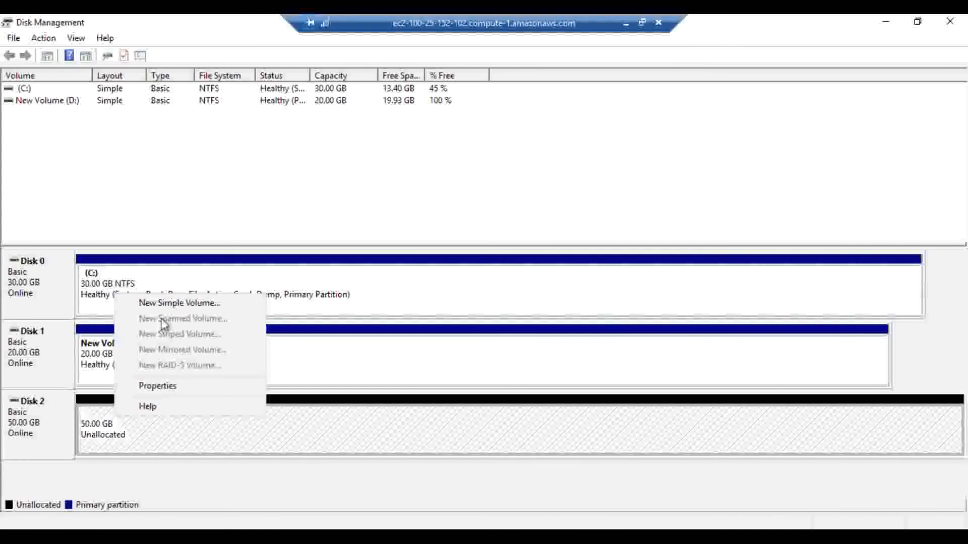
left_click(181, 304)
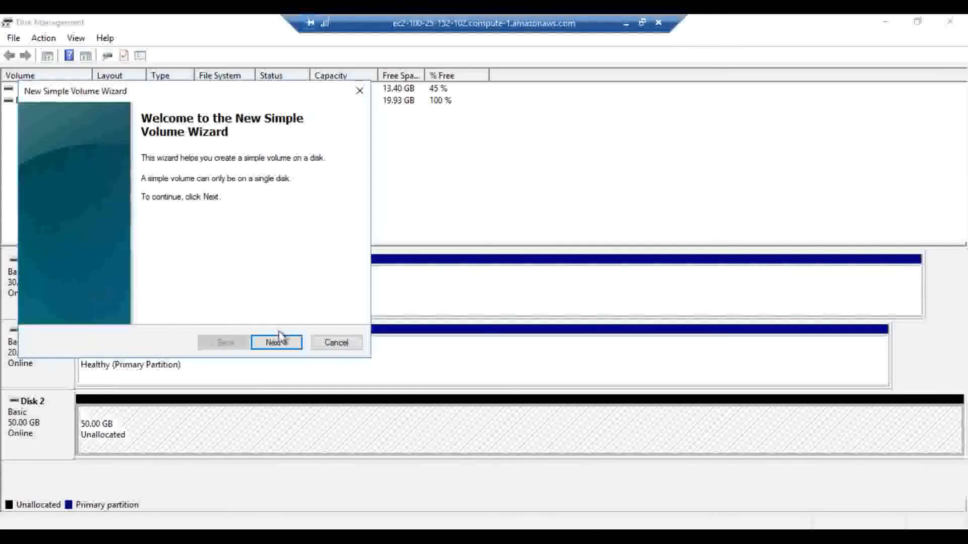
left_click(285, 345)
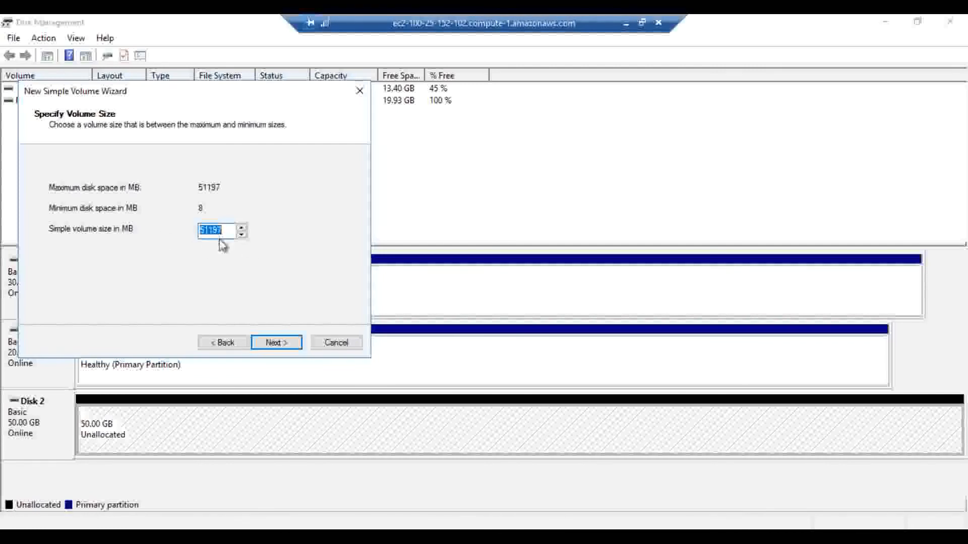
left_click(273, 344)
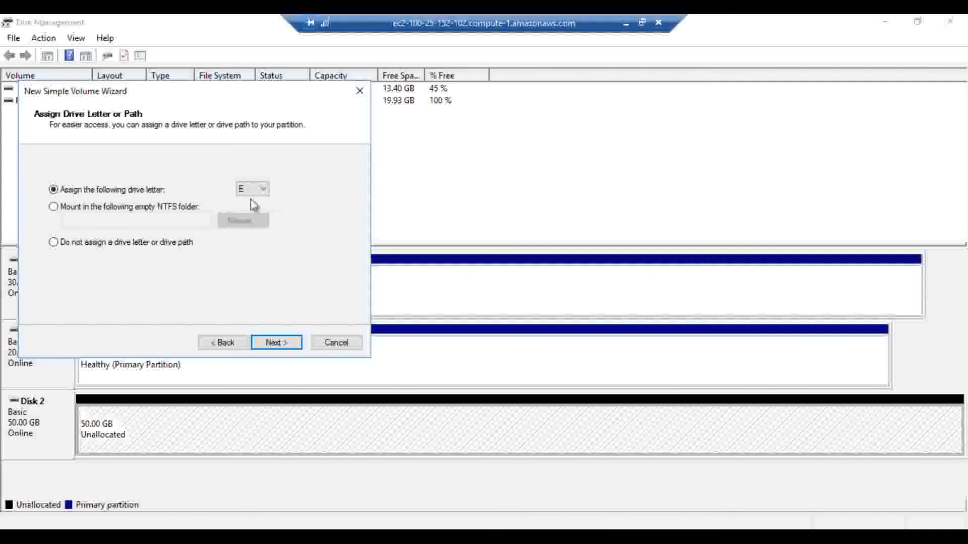
left_click(275, 345)
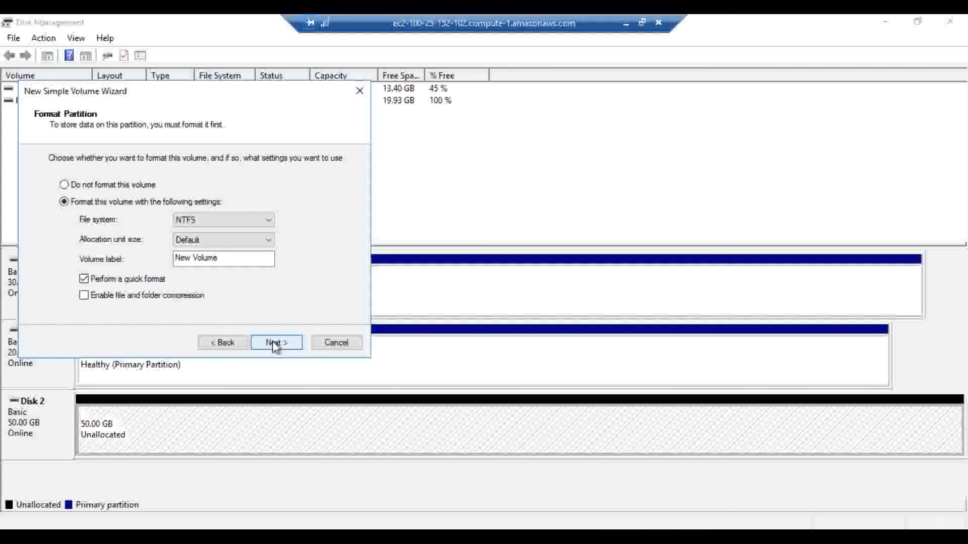
left_click(273, 343)
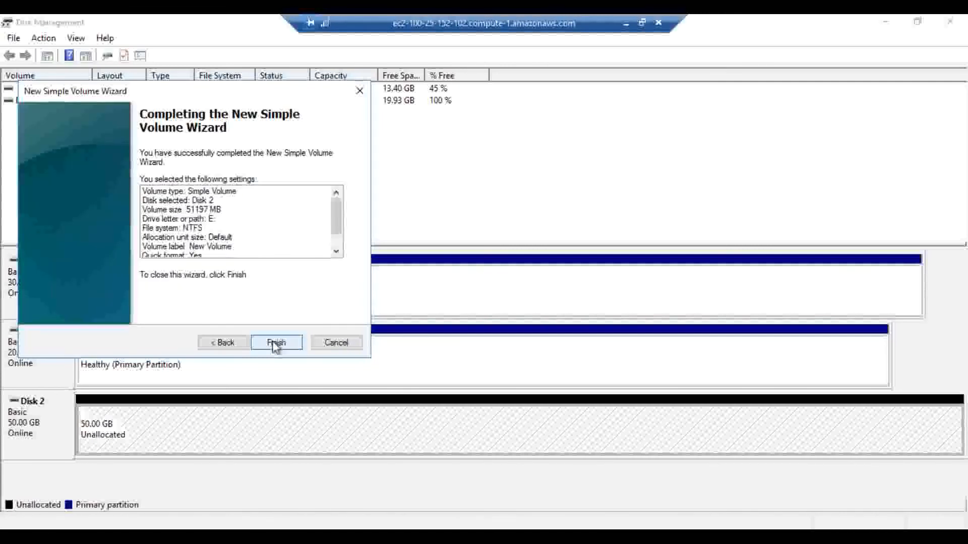
left_click(272, 342)
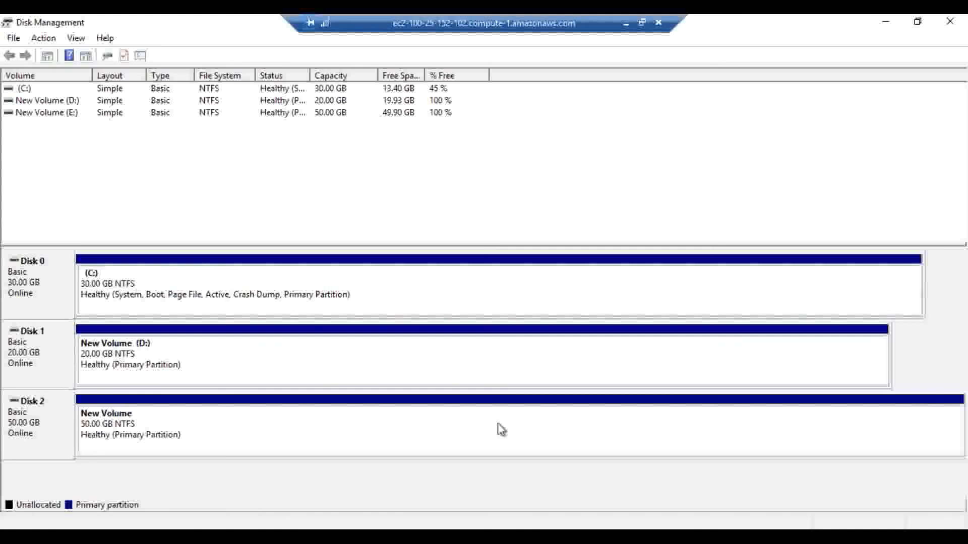
left_click(950, 22)
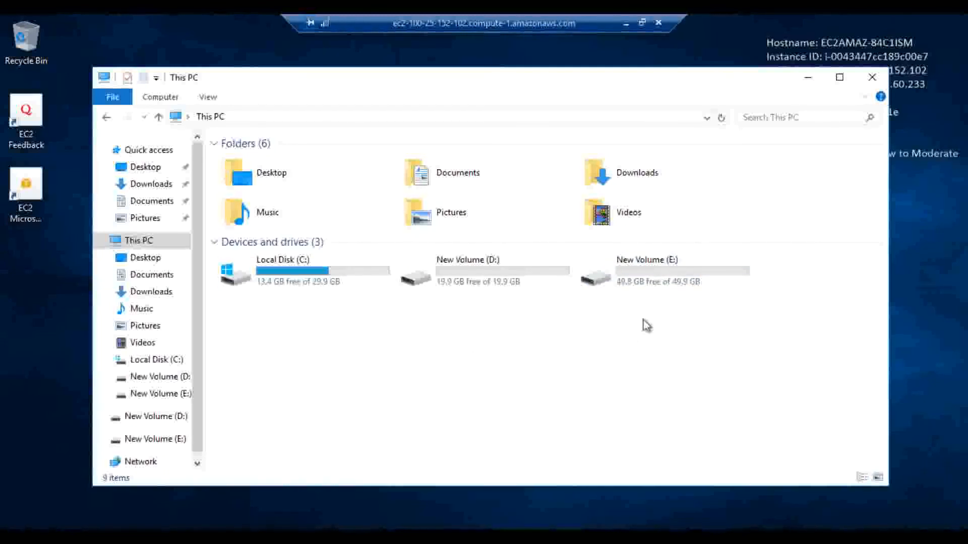
Step: Close the This PC window and switch from the remote desktop session to the Instances list in the EC2 console
left_click(873, 78)
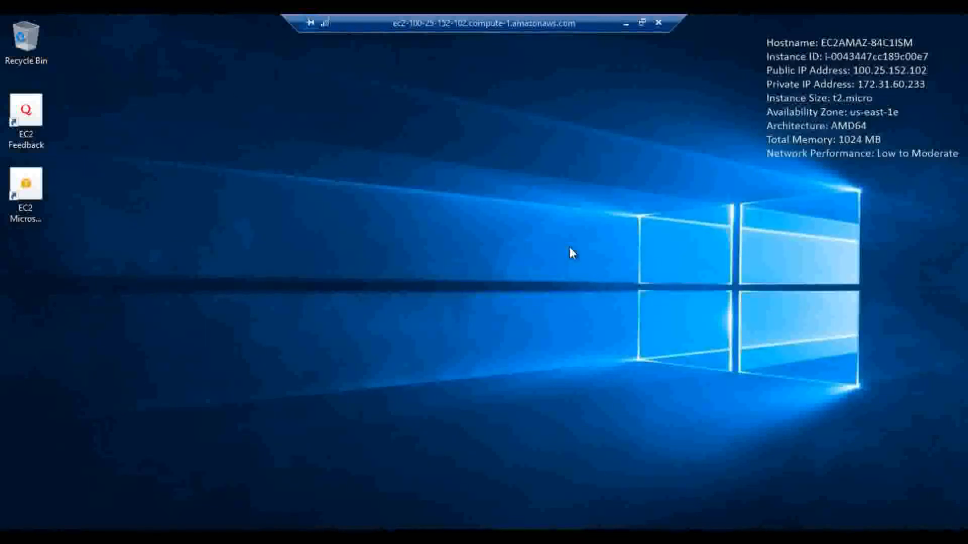
left_click(626, 23)
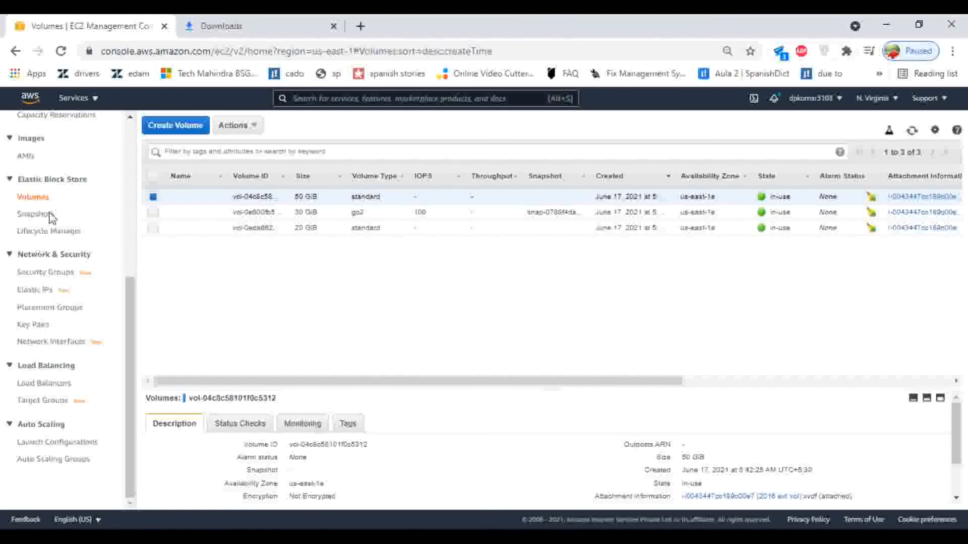
scroll(55, 201, "up", 5)
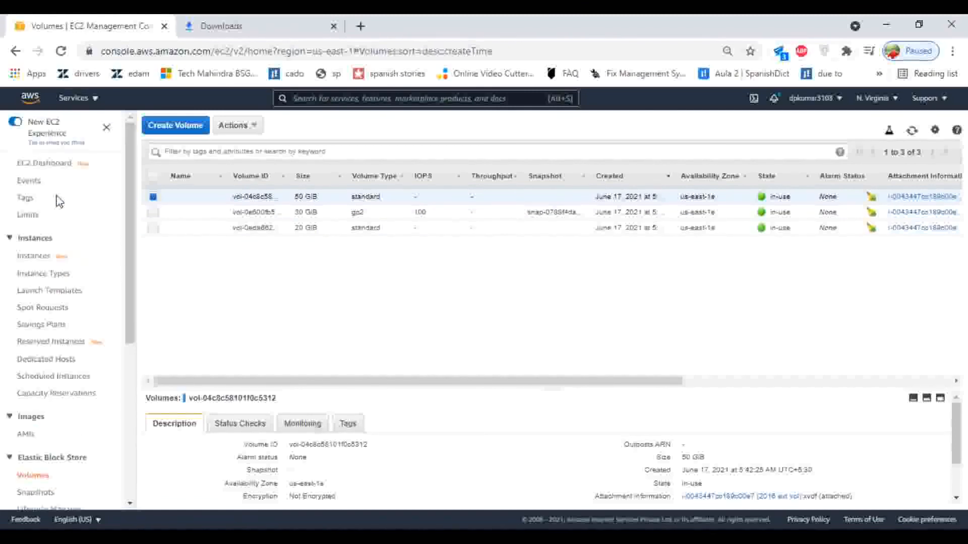
left_click(29, 258)
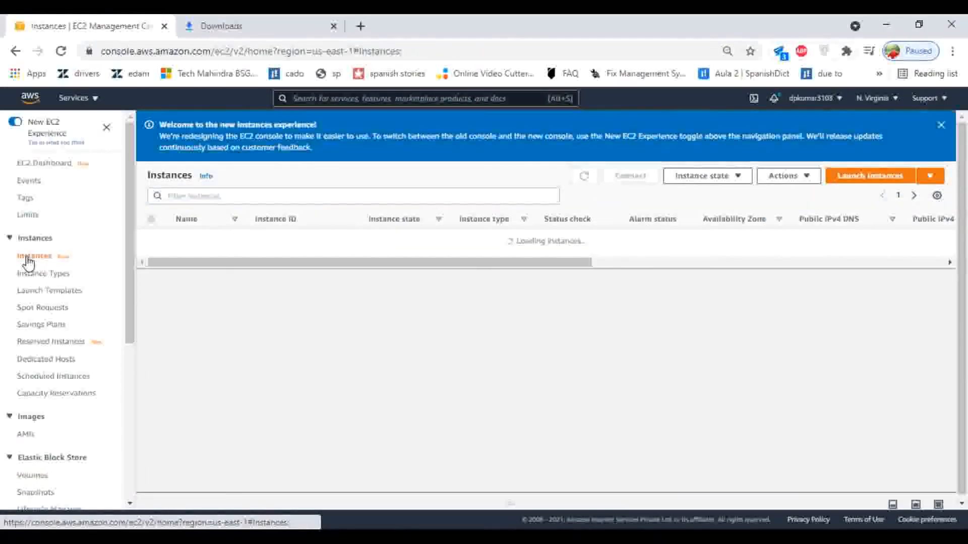
Step: Terminate the running 2016 ext vol instance and confirm the termination
left_click(151, 256)
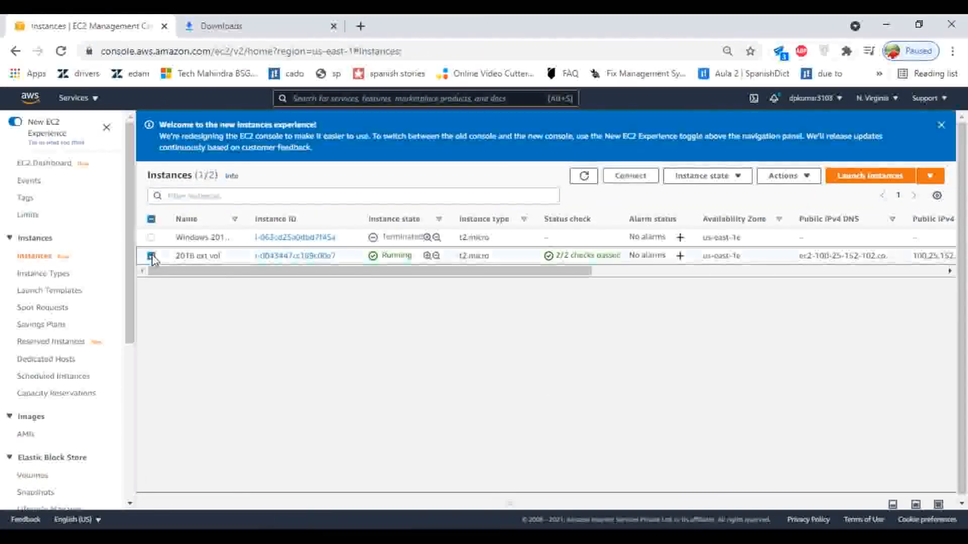
left_click(707, 180)
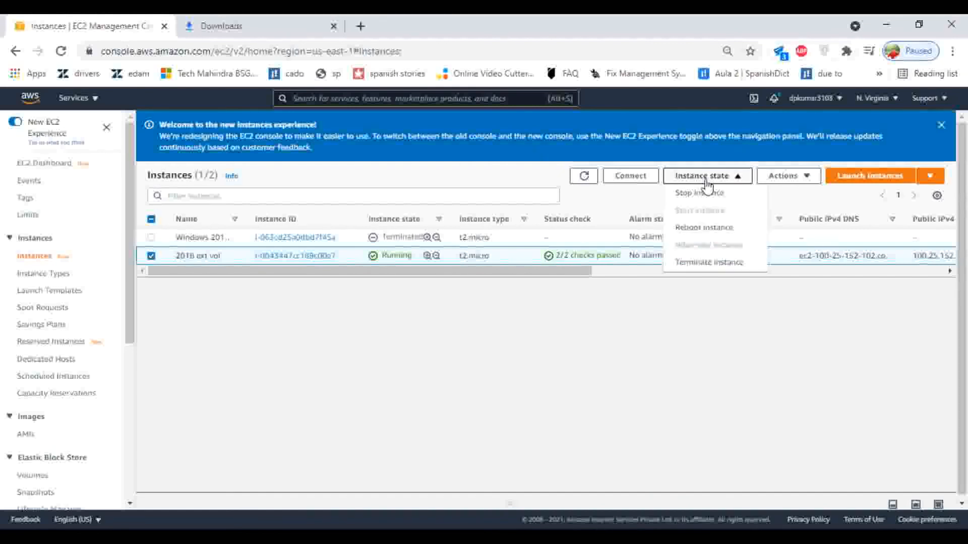
left_click(721, 269)
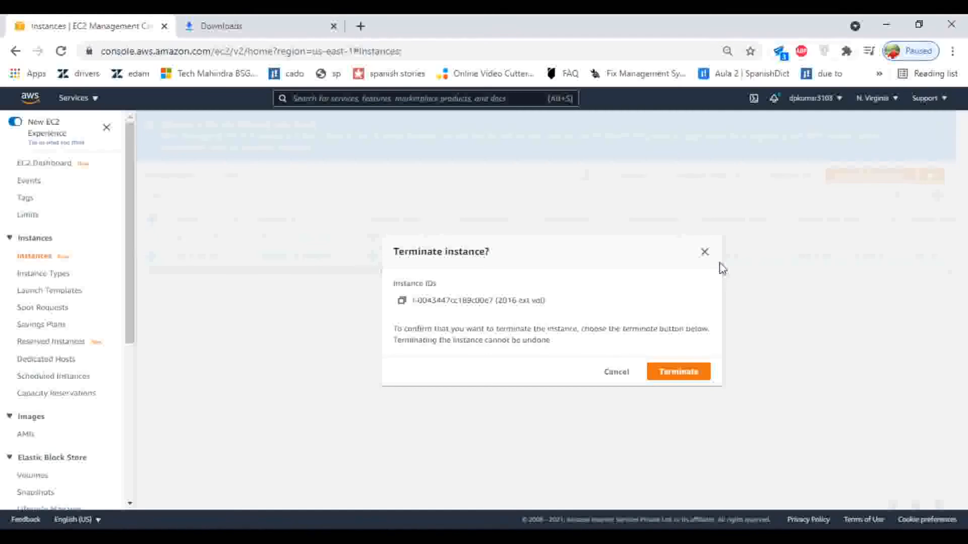
left_click(670, 376)
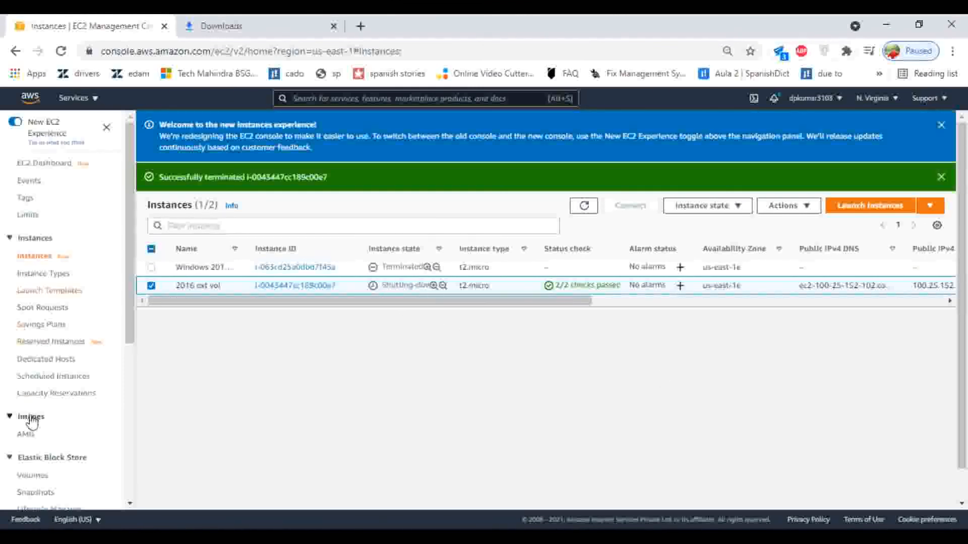
Step: Open and refresh the Elastic Block Store volumes list, and check the actions available for the 50 GiB volume
left_click(33, 476)
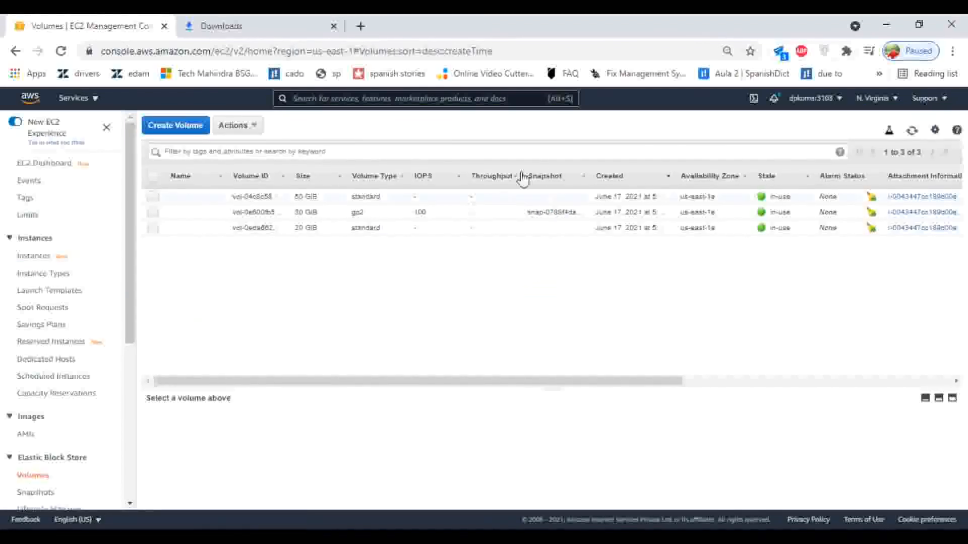
left_click(911, 133)
left_click(153, 198)
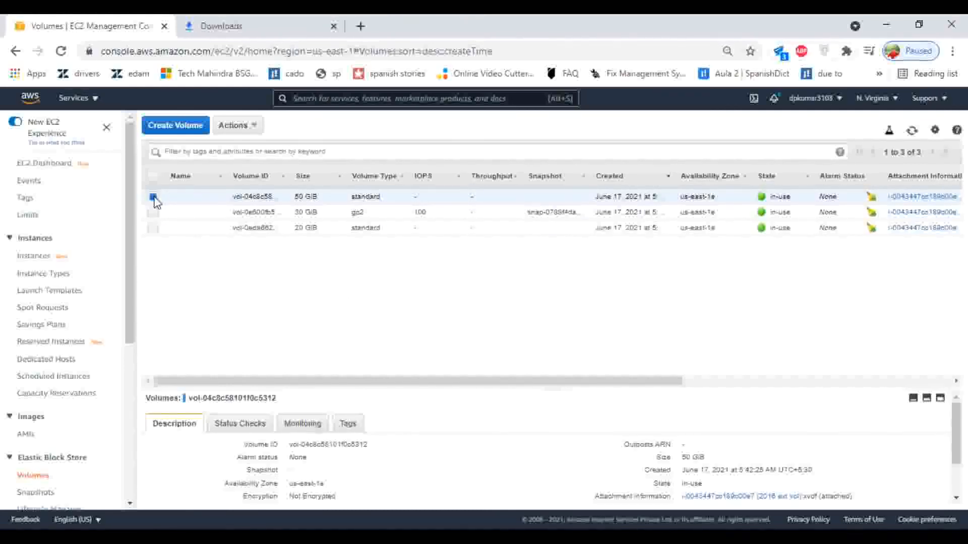
left_click(240, 128)
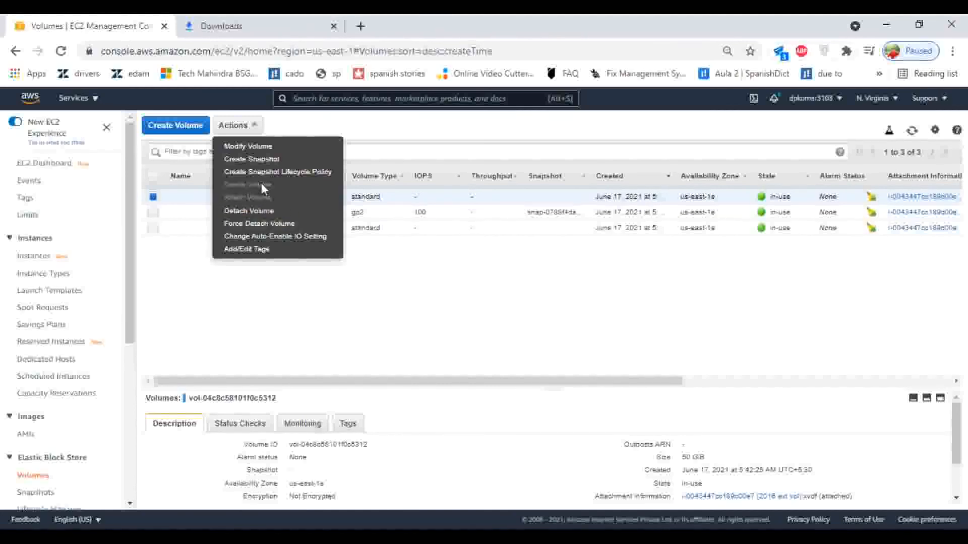
left_click(179, 305)
Step: Reselect the 50 GiB volume and check again whether it can be deleted
left_click(153, 197)
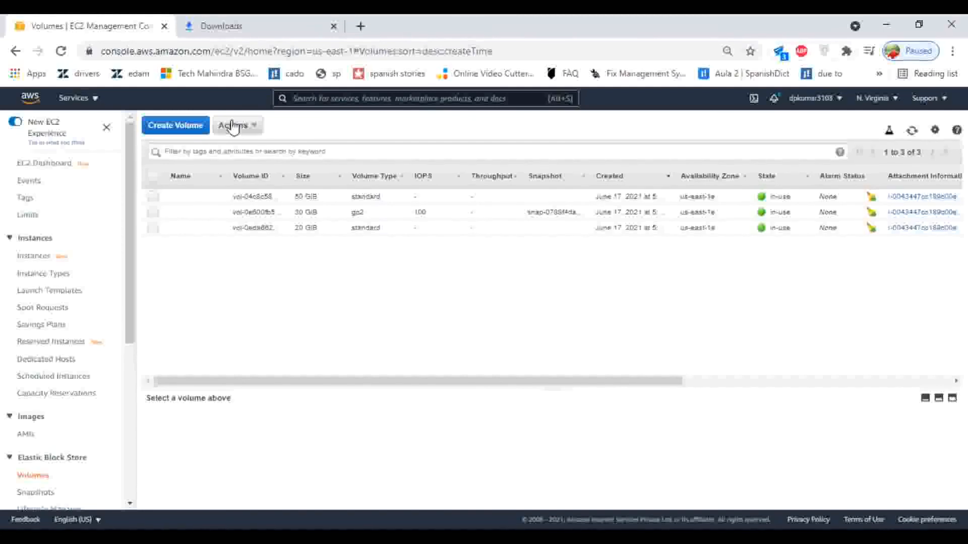
left_click(153, 196)
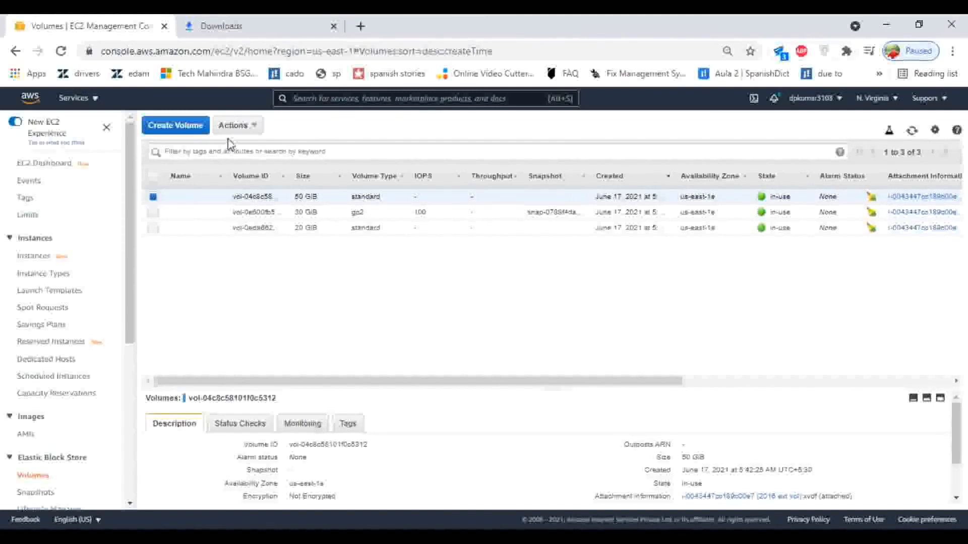
left_click(237, 132)
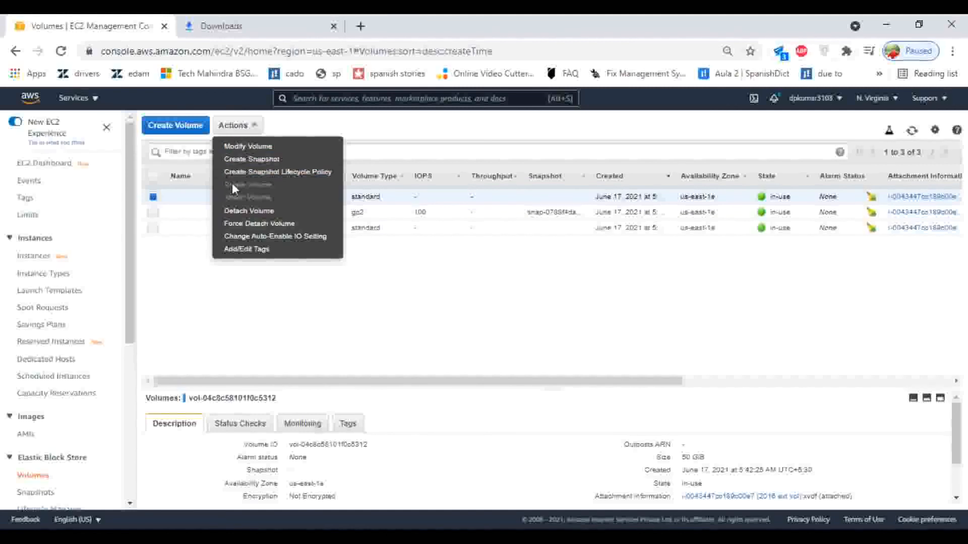
left_click(406, 132)
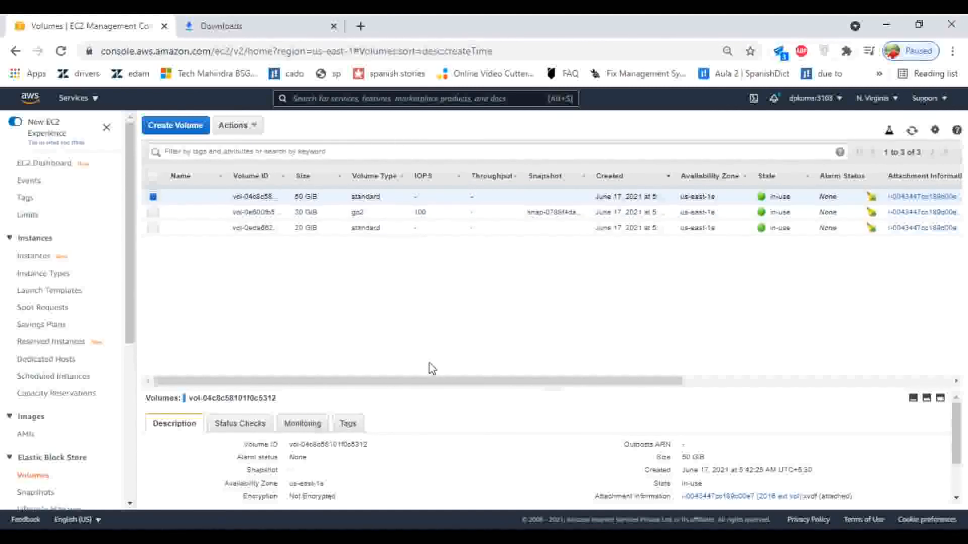